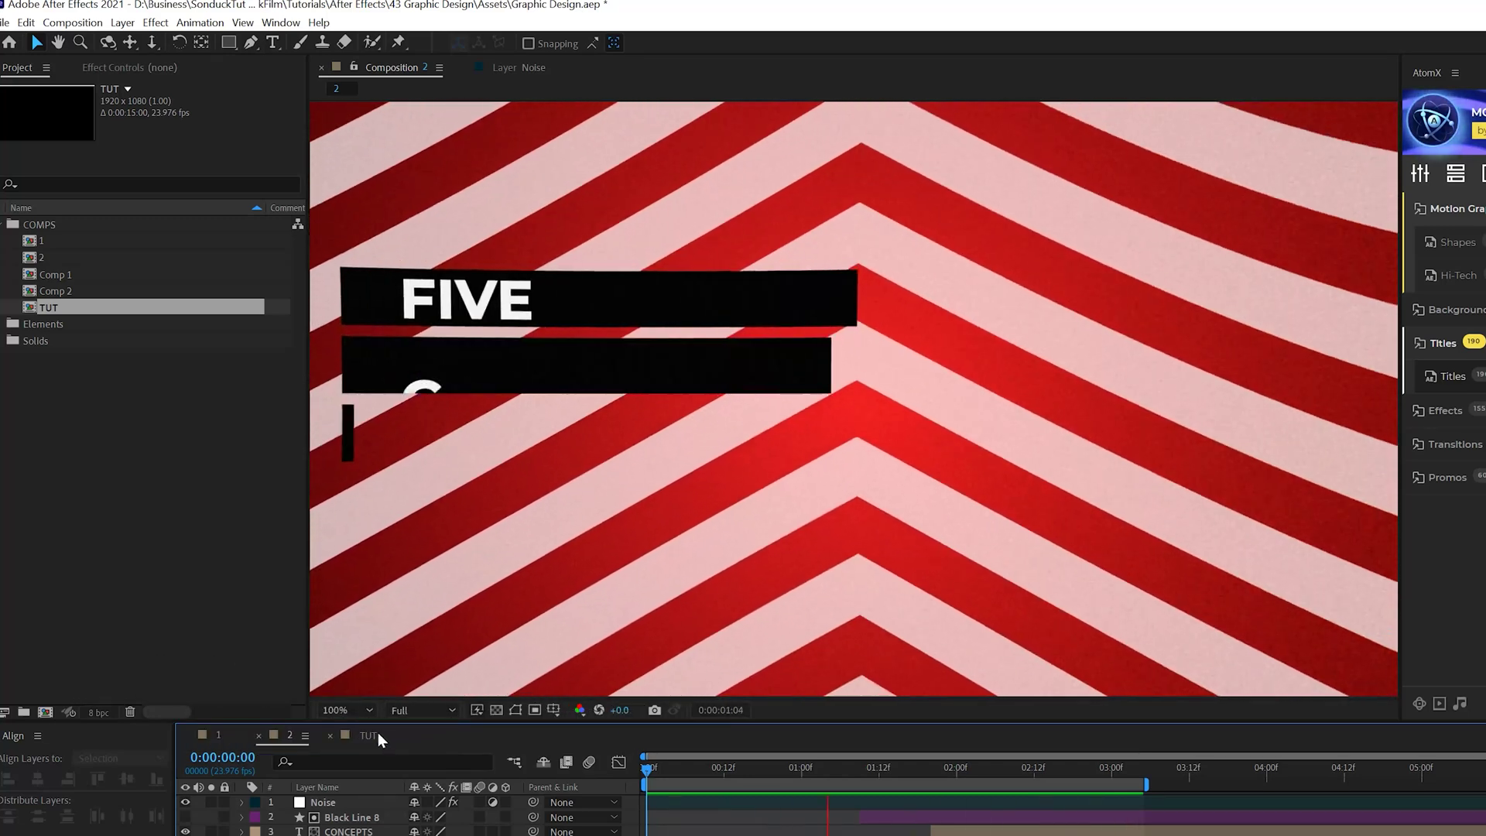
Step: Select the four TUT title layers, apply Align Left, and drag them to the left title-safe guide
left_click(378, 733)
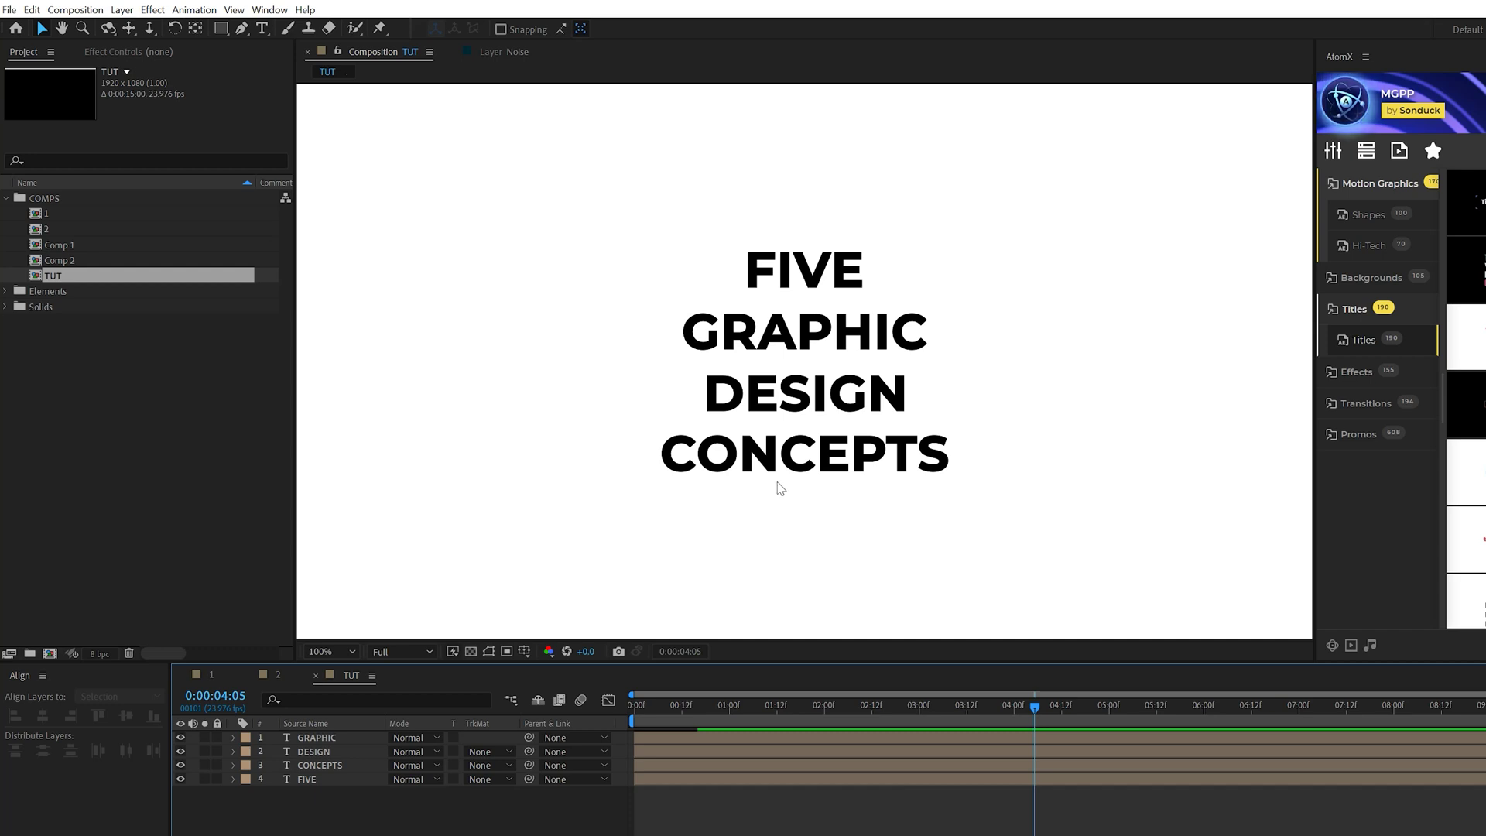
left_click_drag(366, 782, 403, 685)
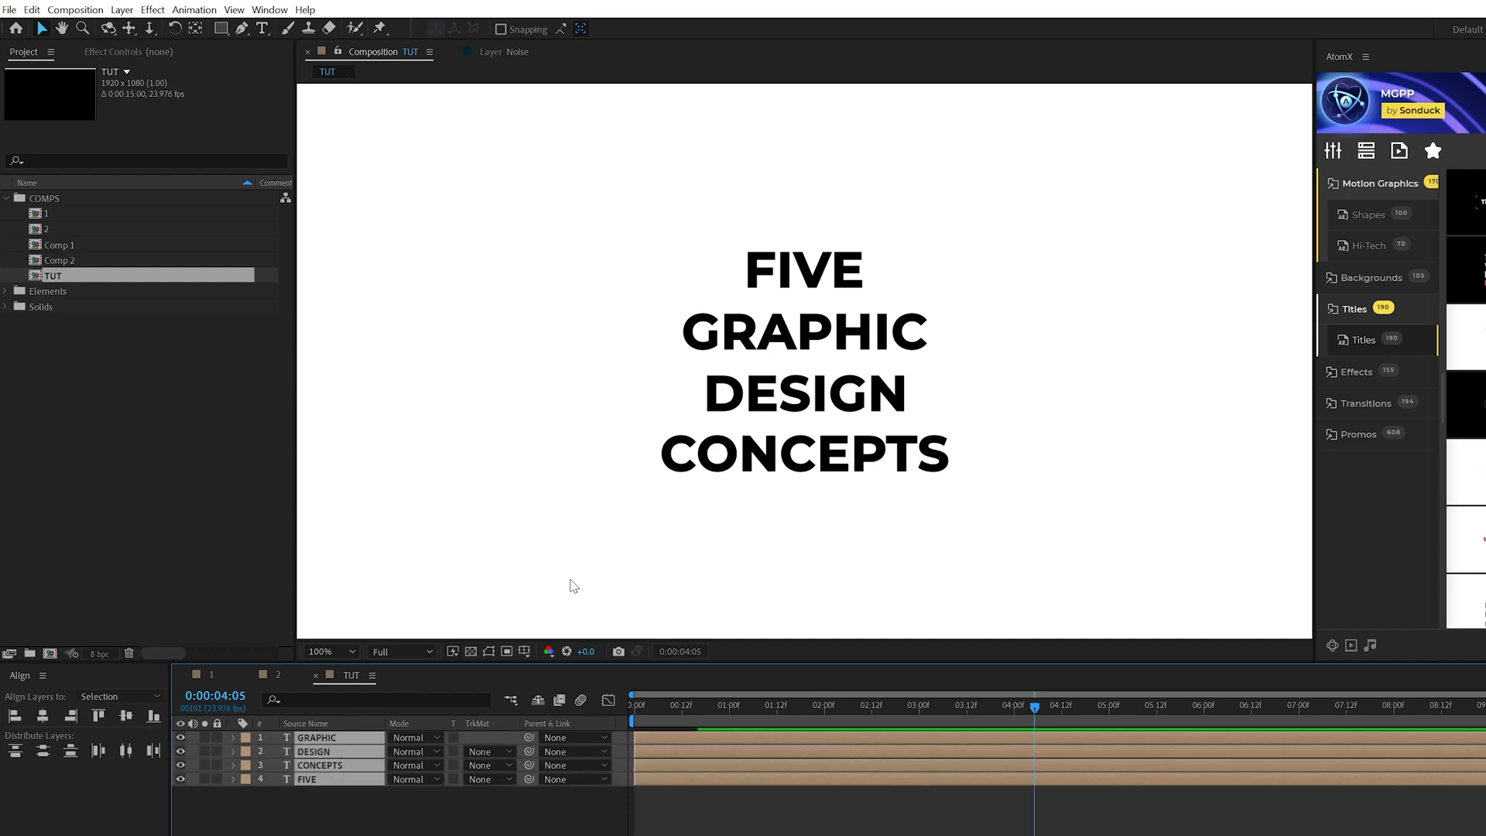
key("apostrophe")
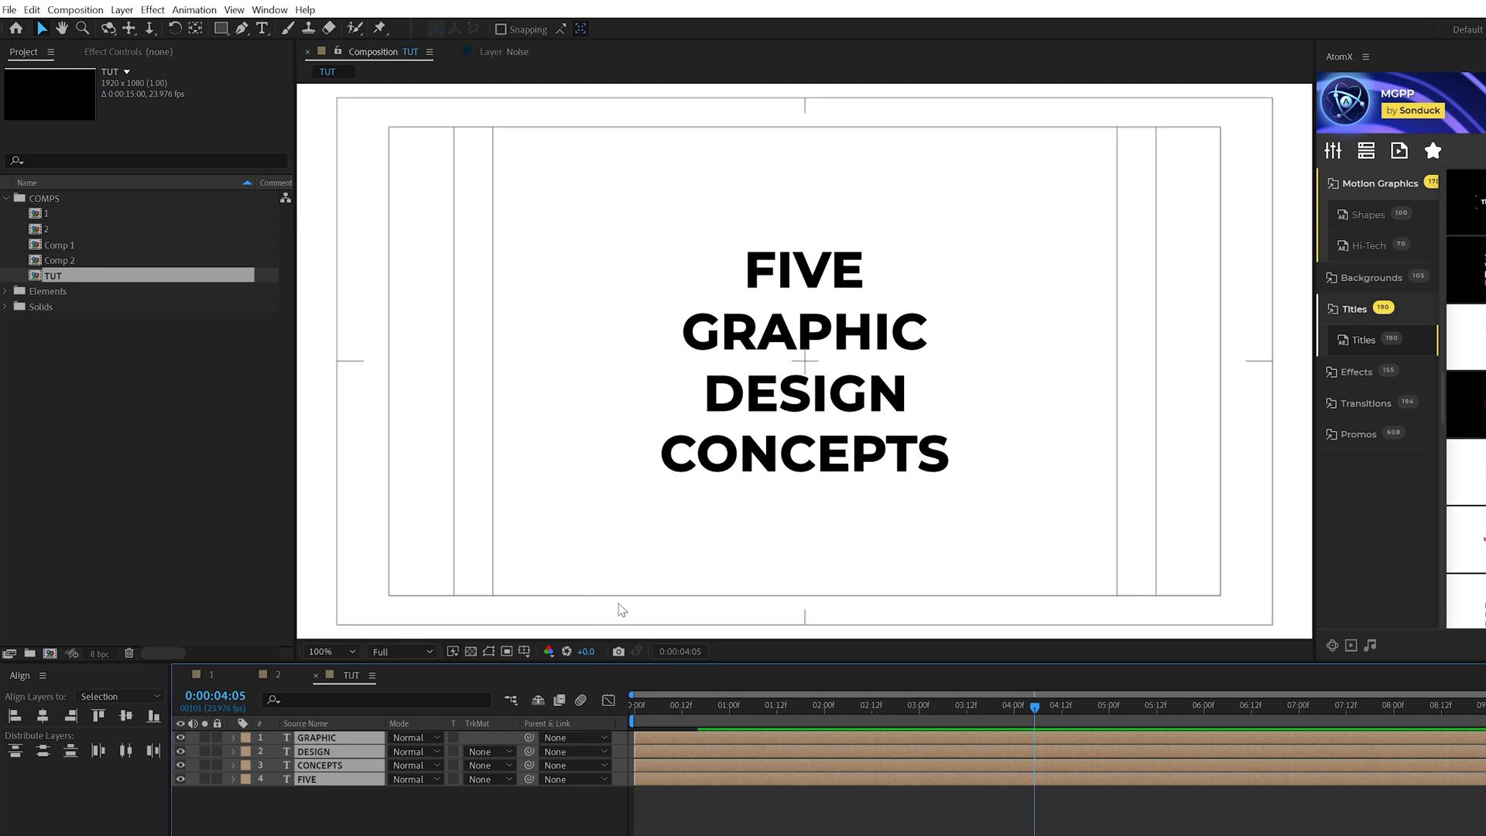
left_click(507, 654)
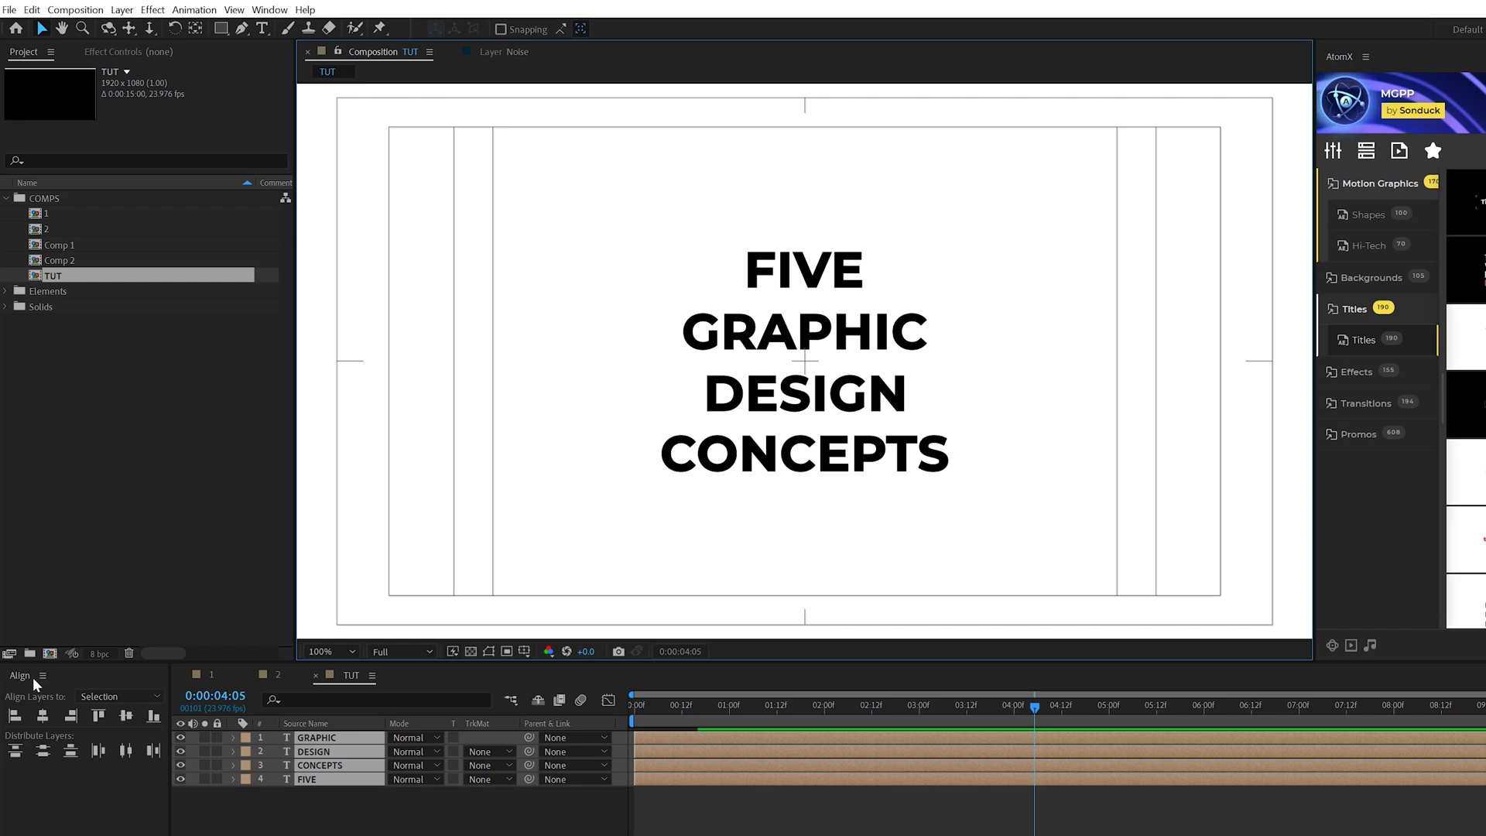
left_click(13, 717)
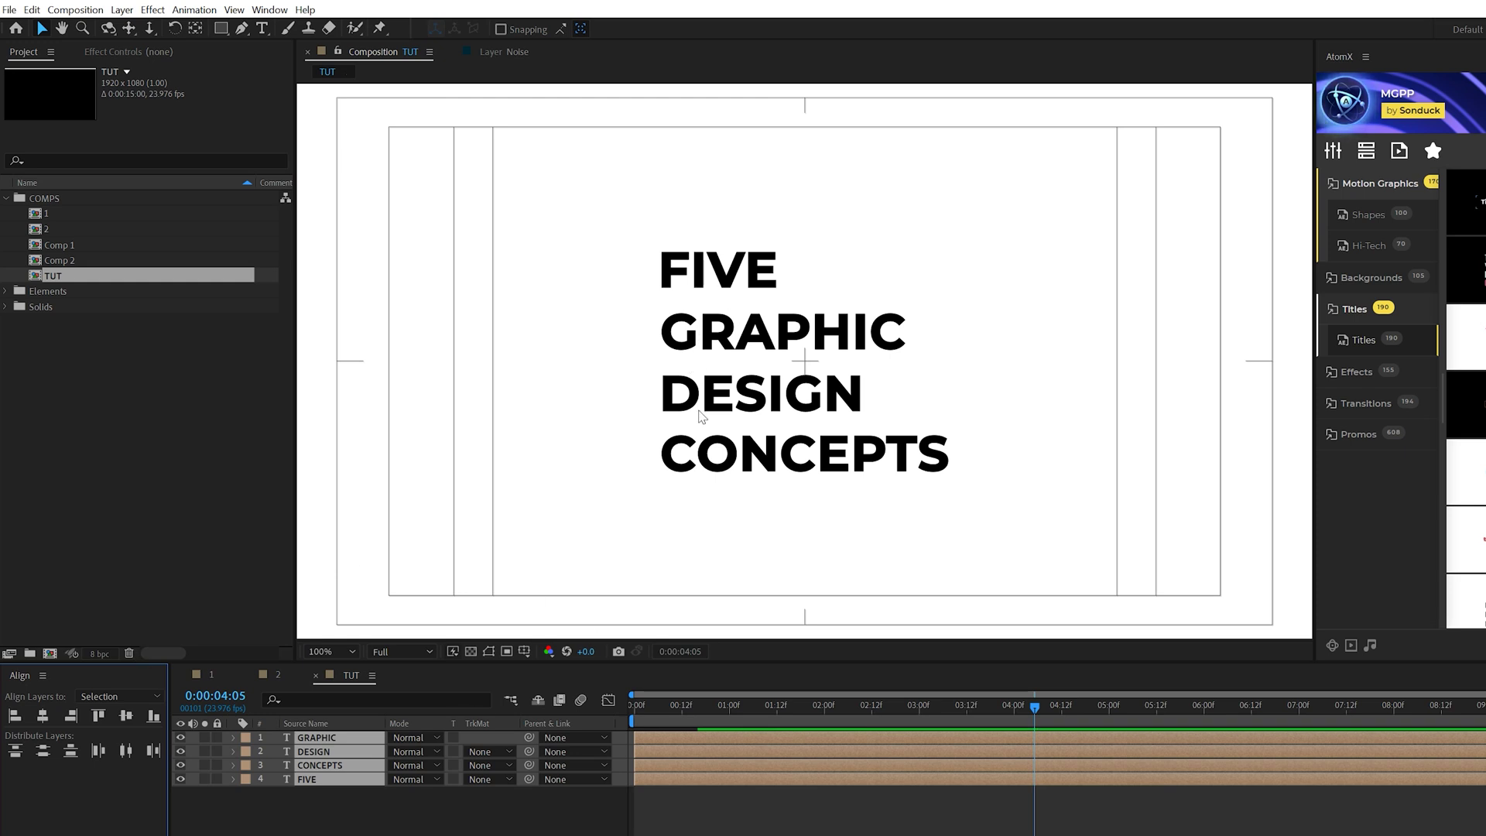
left_click_drag(717, 339, 443, 335)
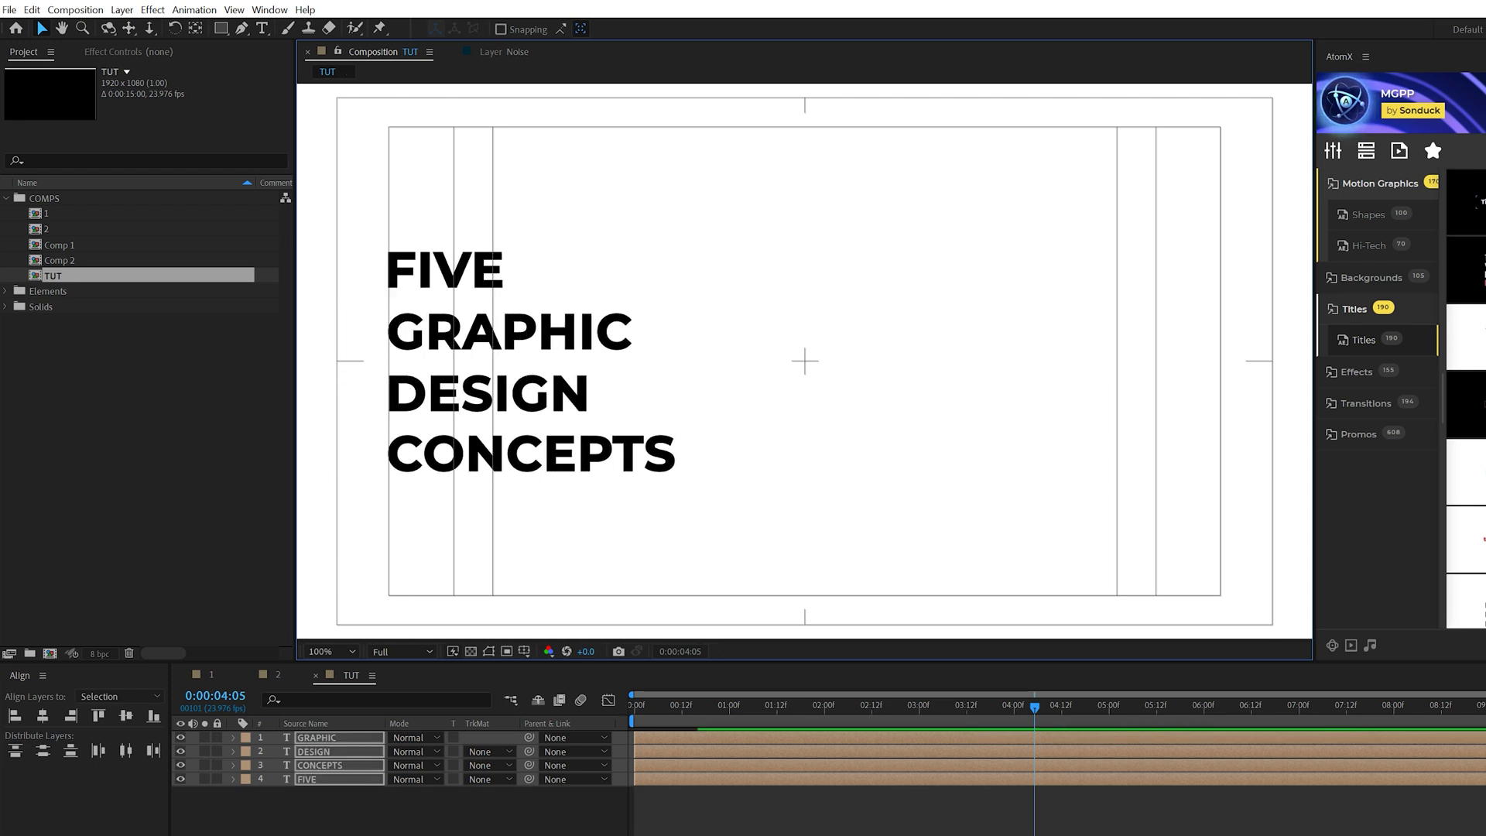
left_click(452, 832)
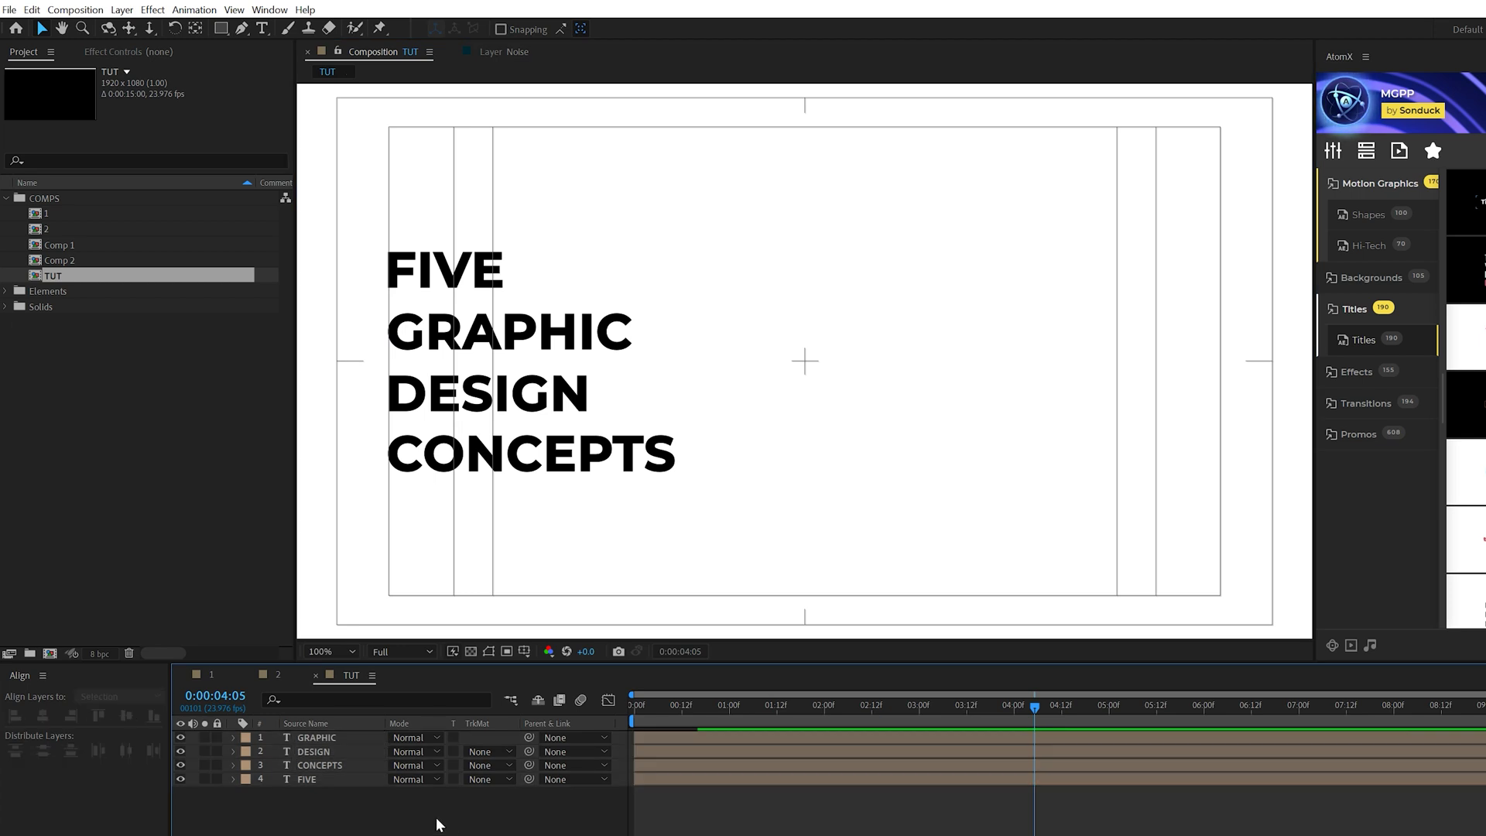
key("apostrophe")
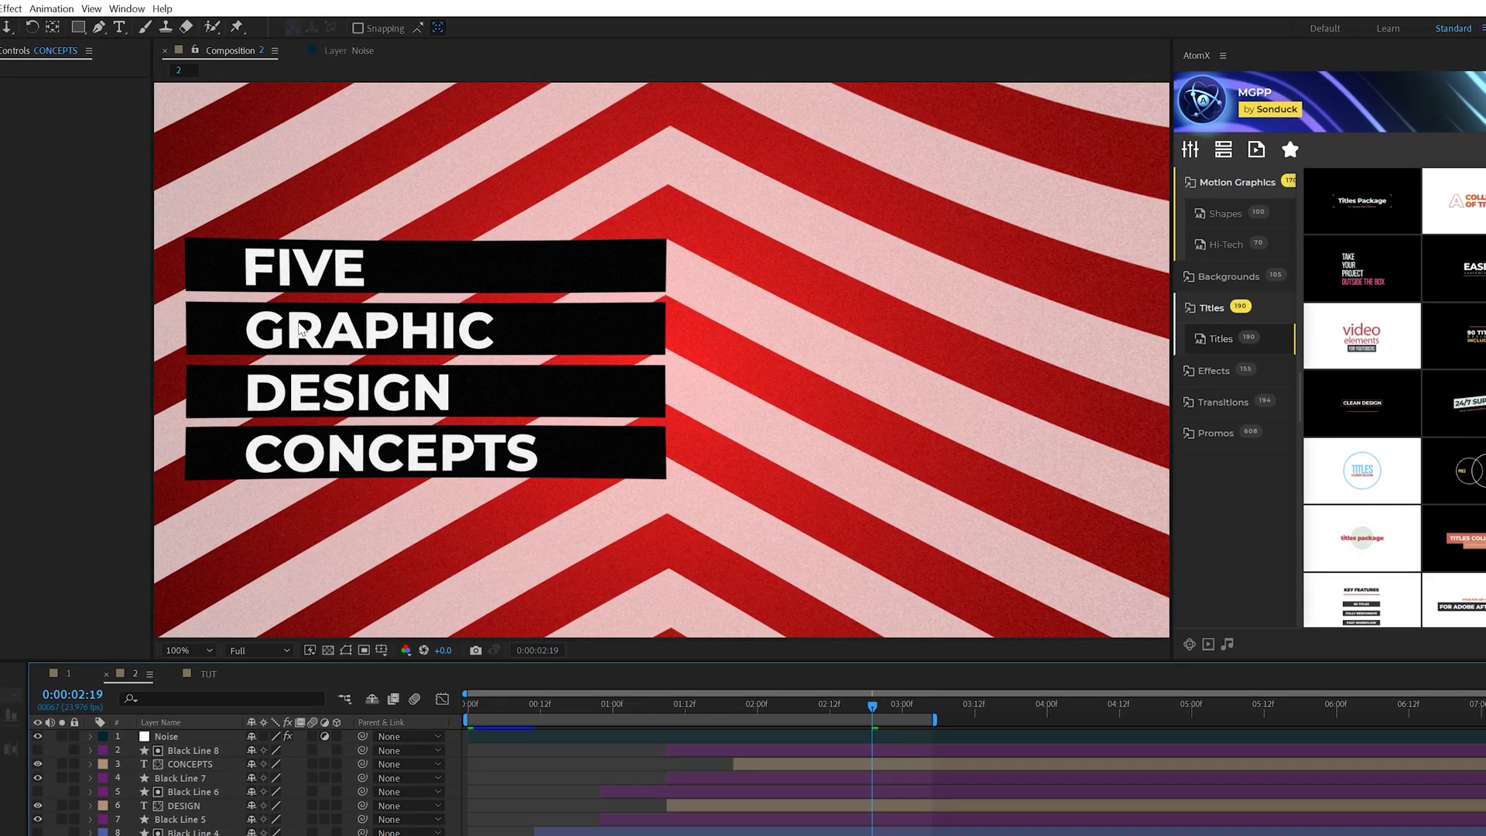
Step: Choose the Rectangle tool and return to the TUT composition after a glance at Composition 2
left_click(204, 681)
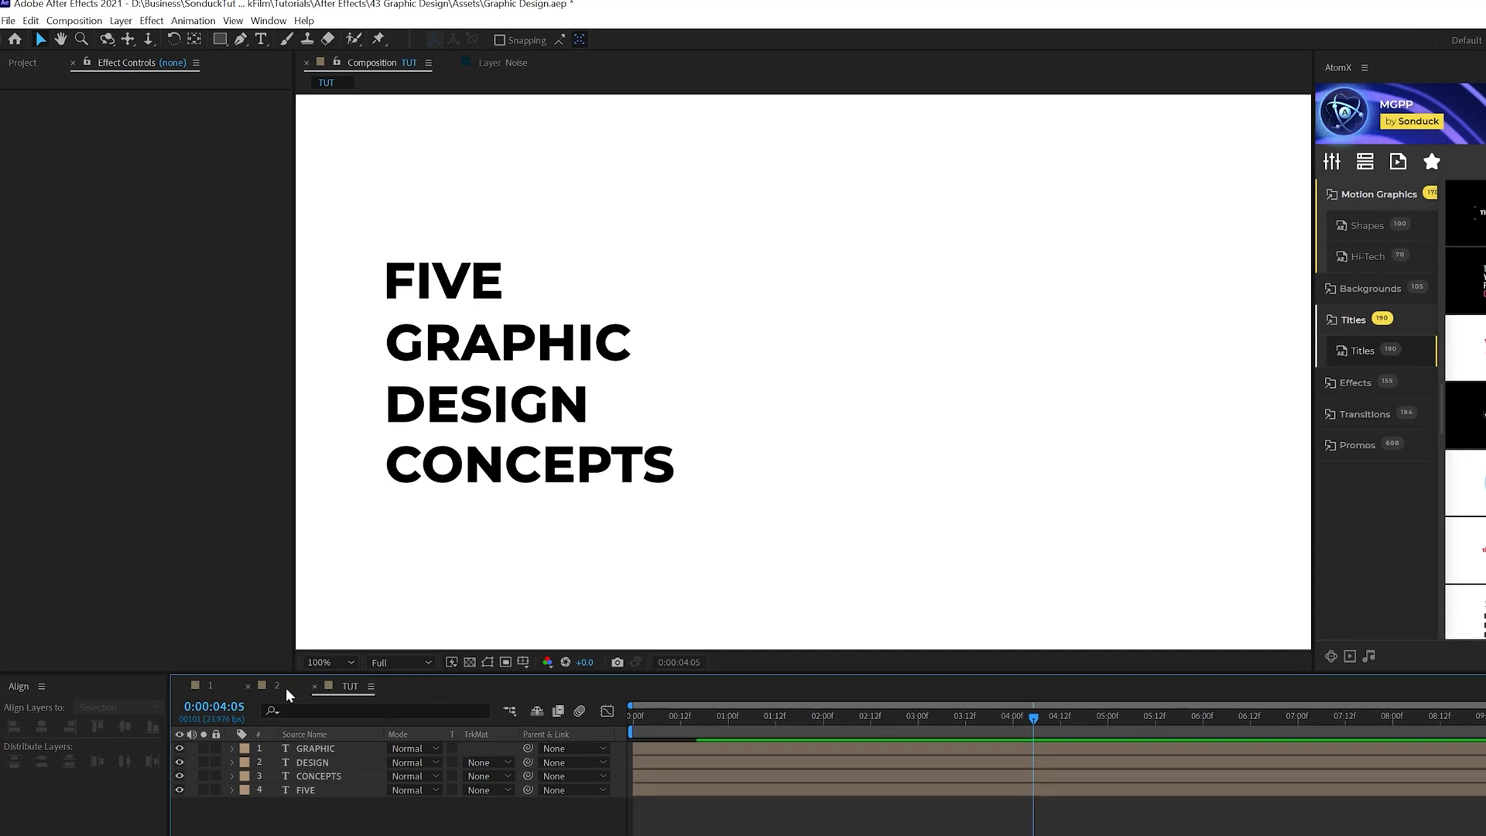
left_click_drag(221, 39, 272, 60)
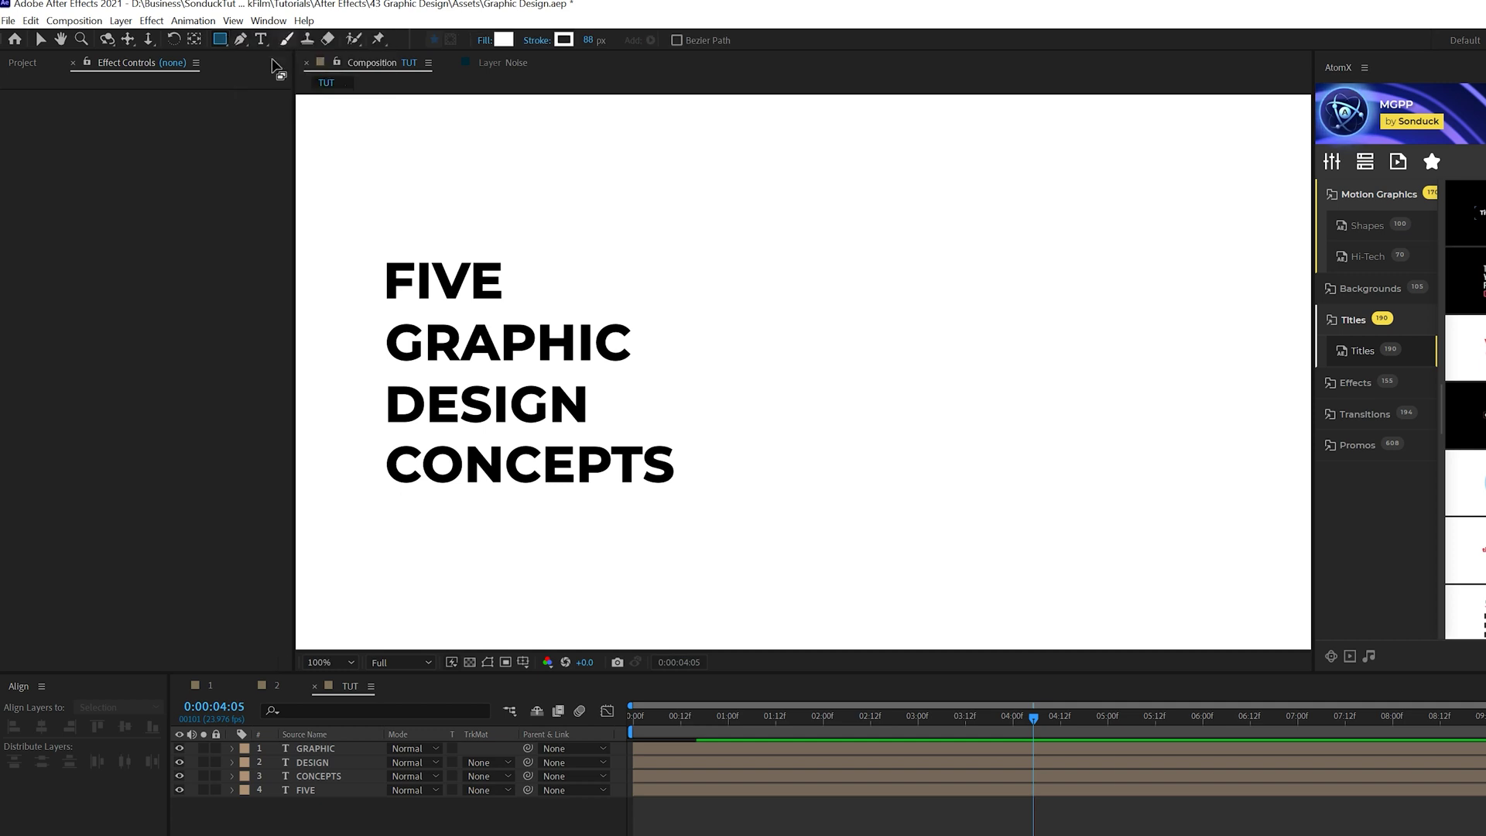
left_click(278, 686)
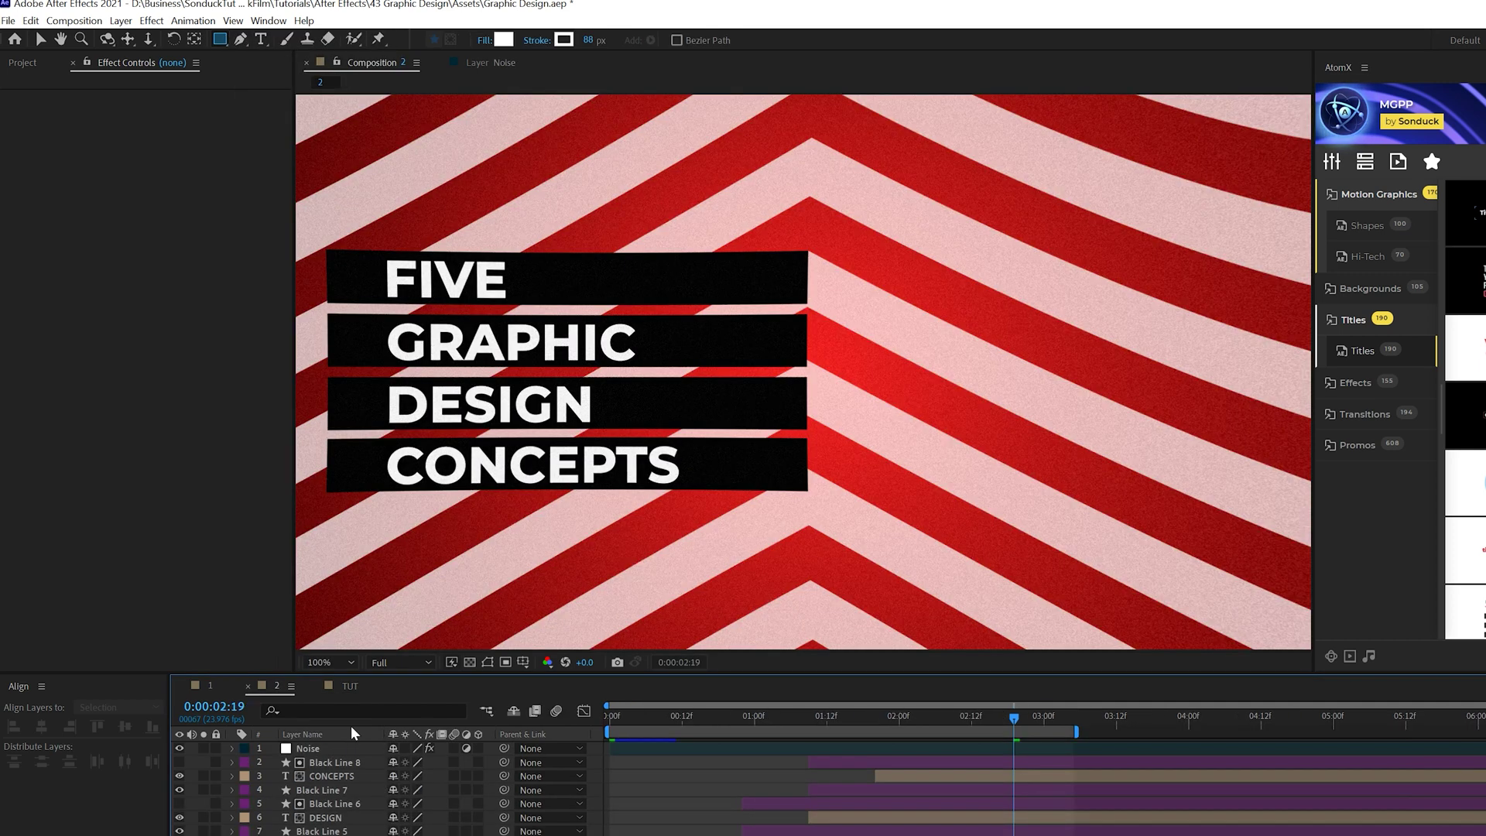
left_click(350, 687)
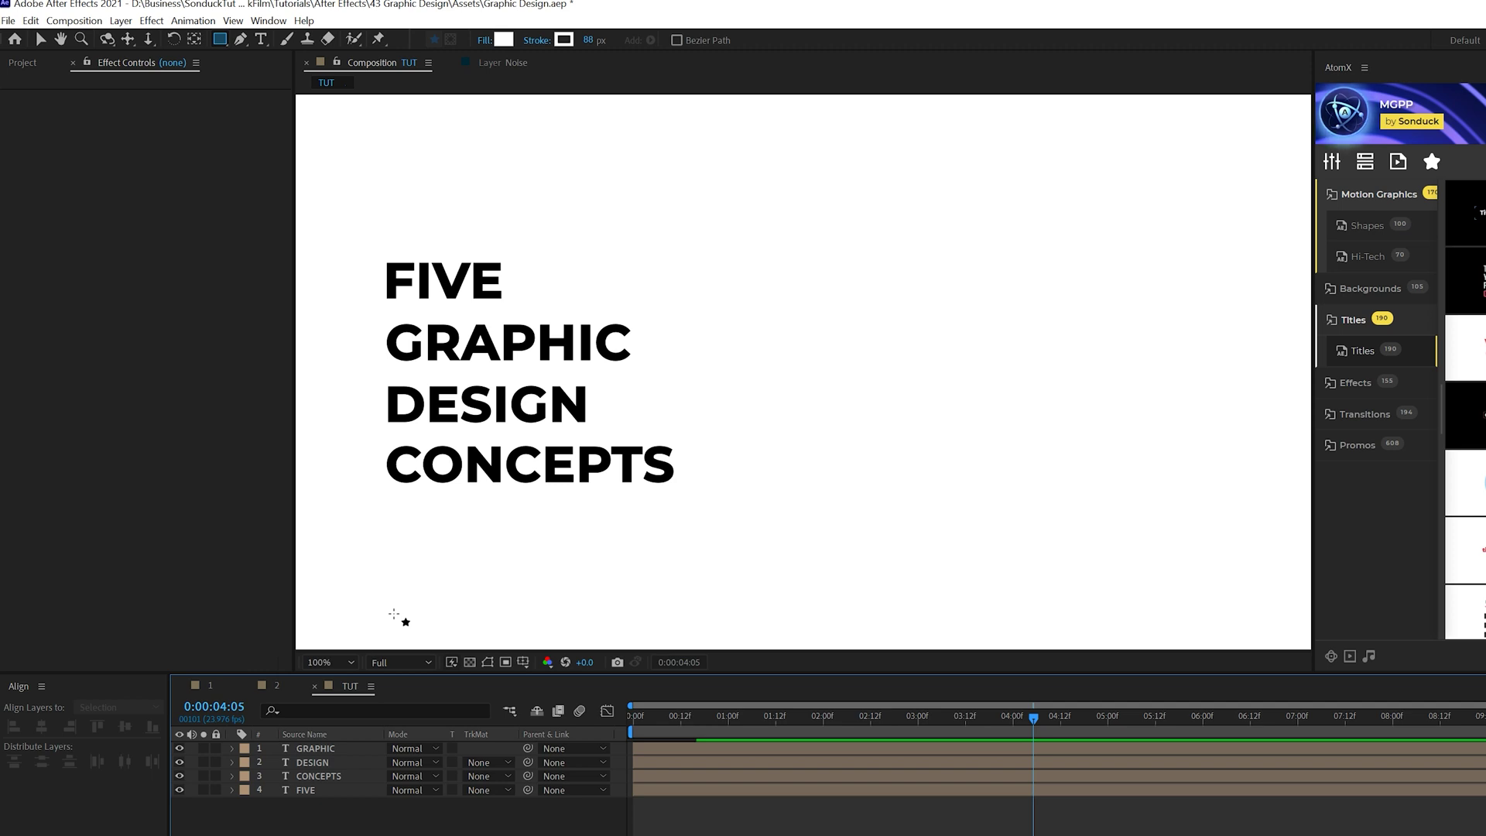
Step: Draw a black, strokeless bar across the FIVE line and send it beneath the text layers
left_click(219, 40)
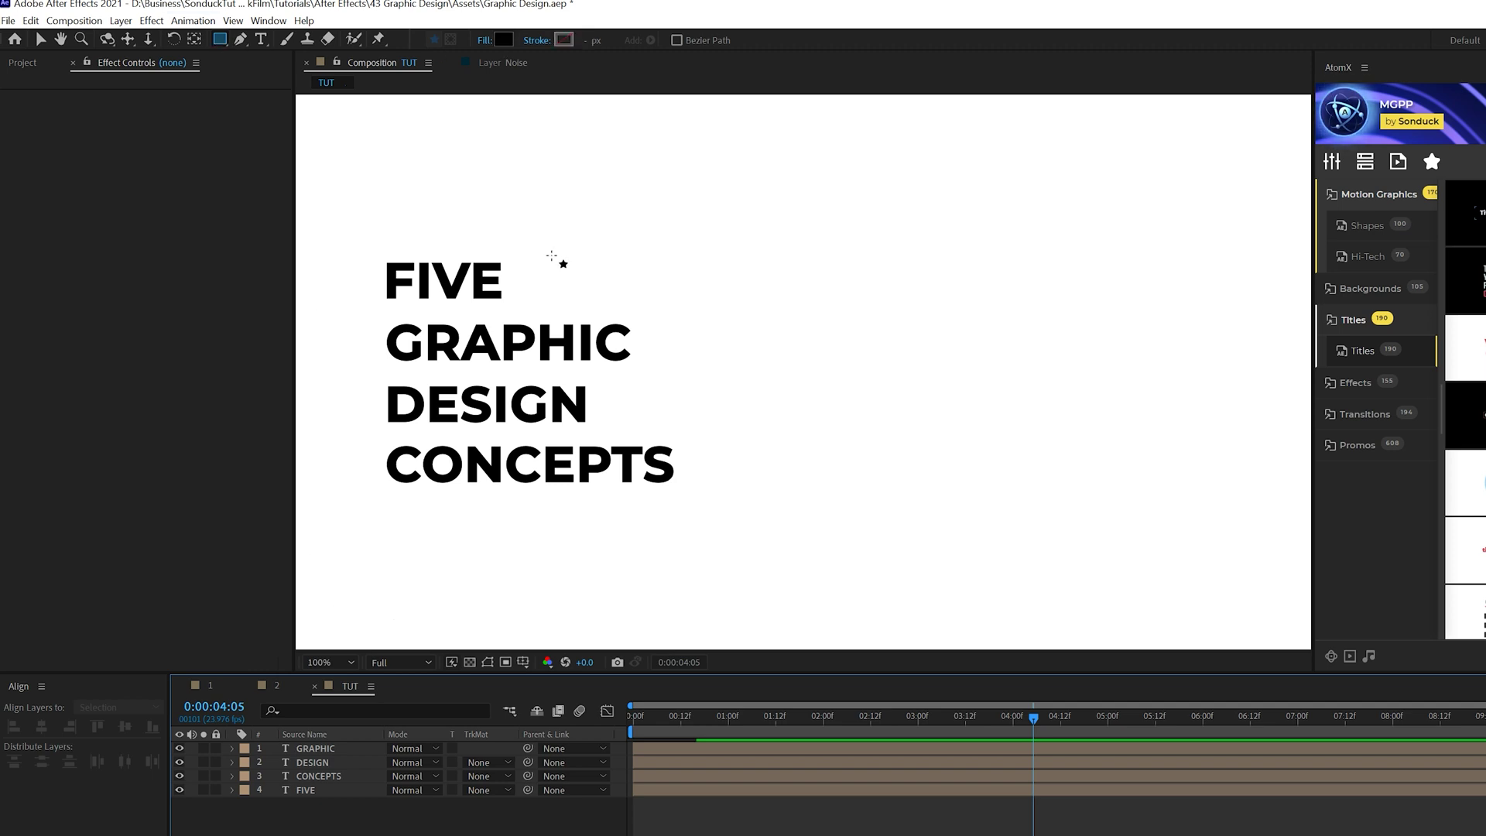
key("apostrophe")
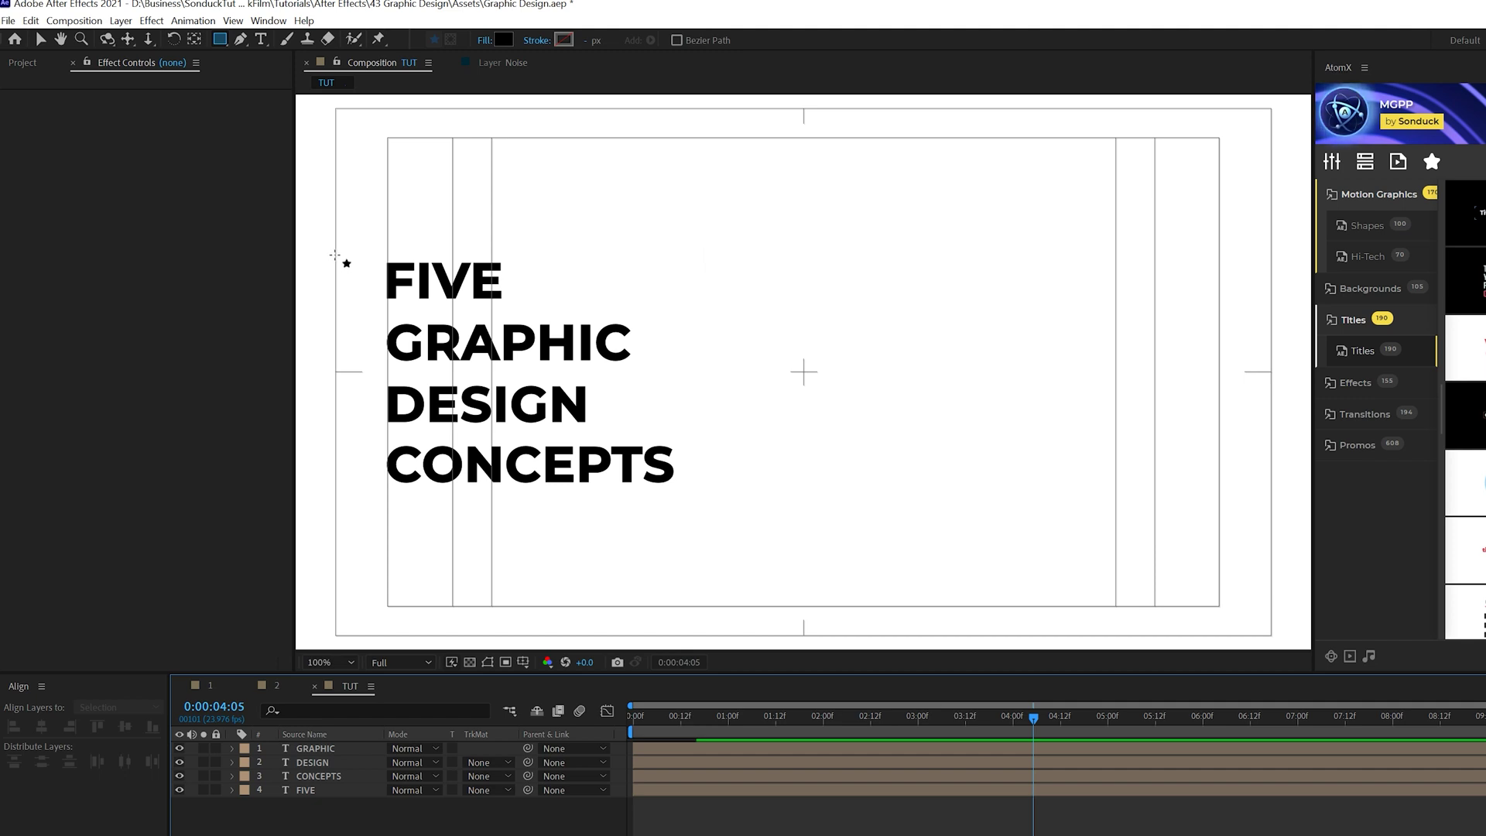
mouse_move(335, 254)
left_mouse_down()
mouse_move(816, 335)
mouse_move(809, 308)
left_mouse_up()
key("ctrl+shift+bracketleft")
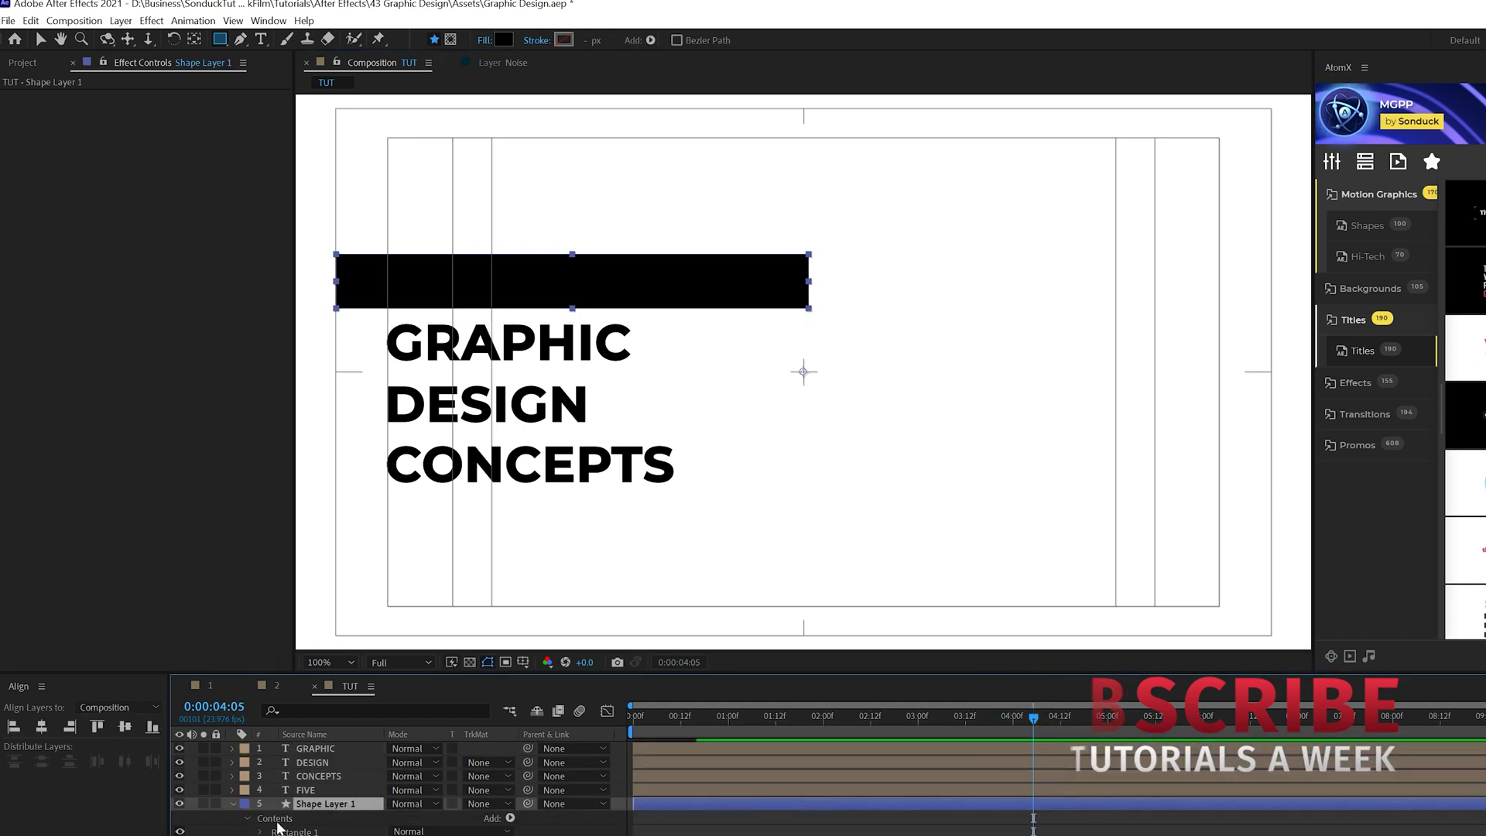
Step: Turn all the title text white, then select only the black bar layer
key("ctrl+Up")
key("ctrl+shift+Up")
key("ctrl+shift+Up")
key("ctrl+shift+Up")
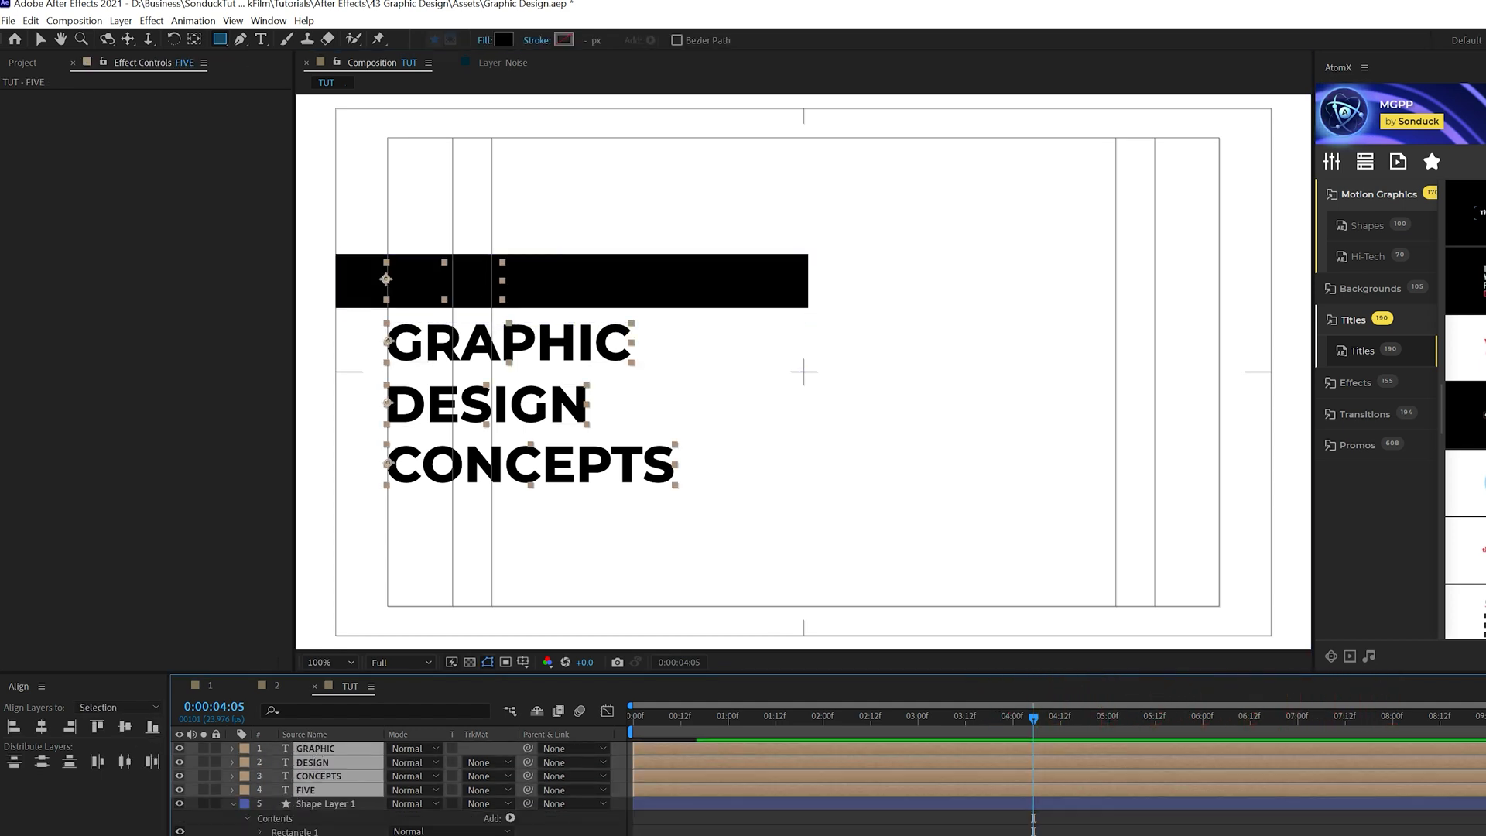
key("Return")
key("ctrl+semicolon")
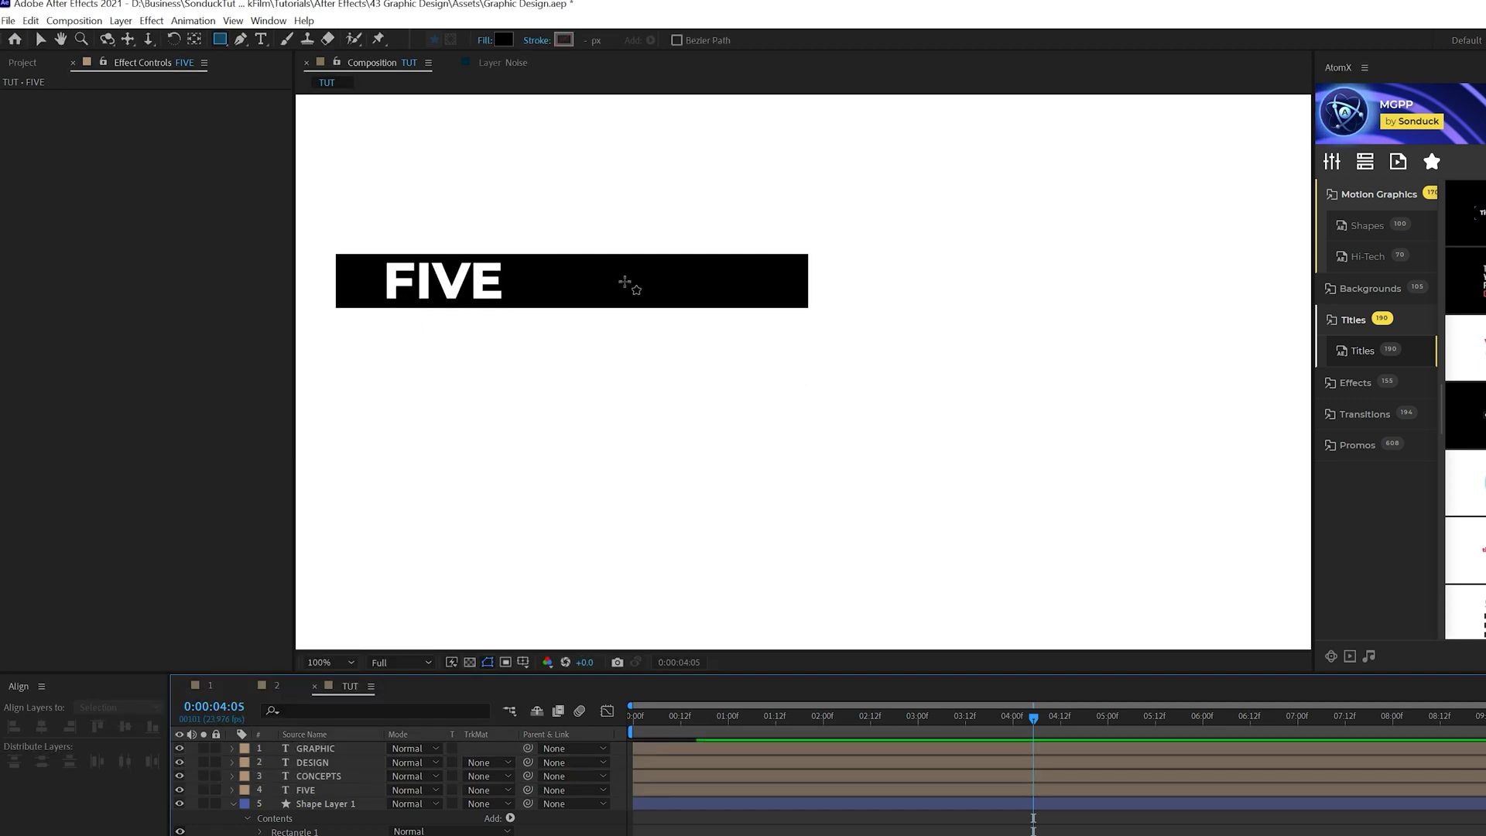
key("apostrophe")
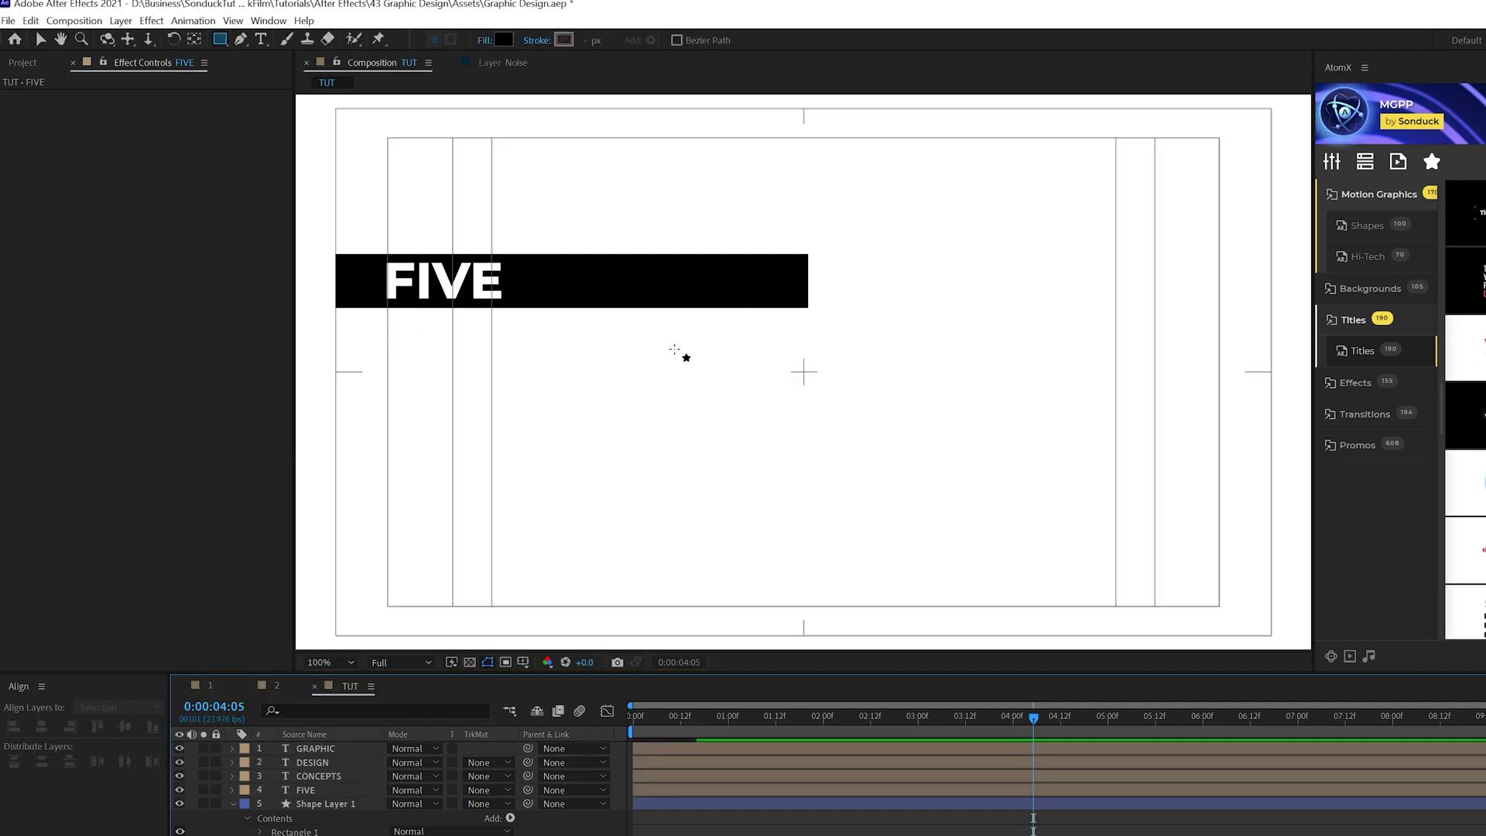
left_click(325, 804)
left_click(306, 790, "ctrl")
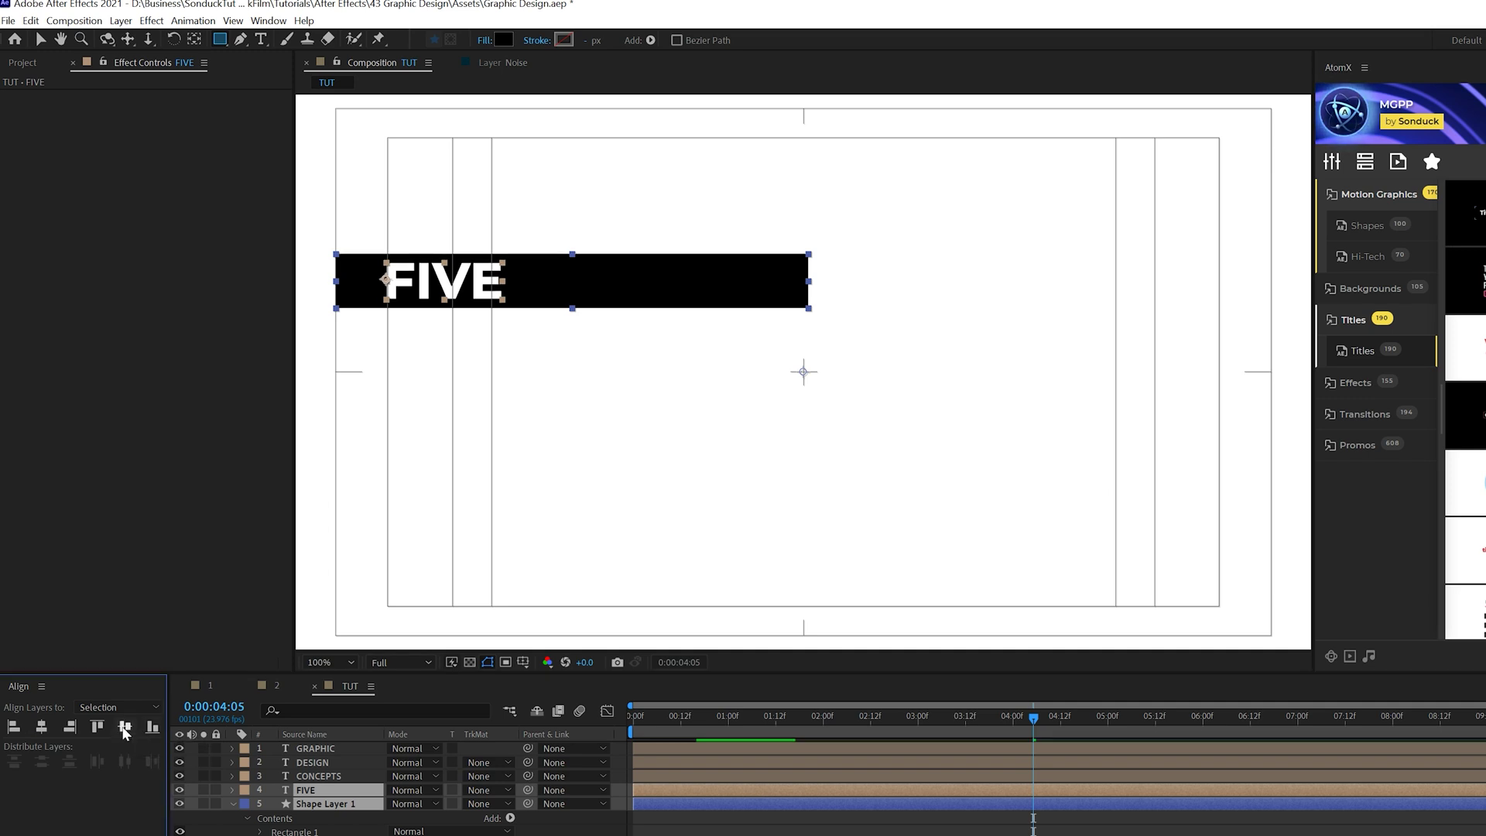
left_click(314, 805)
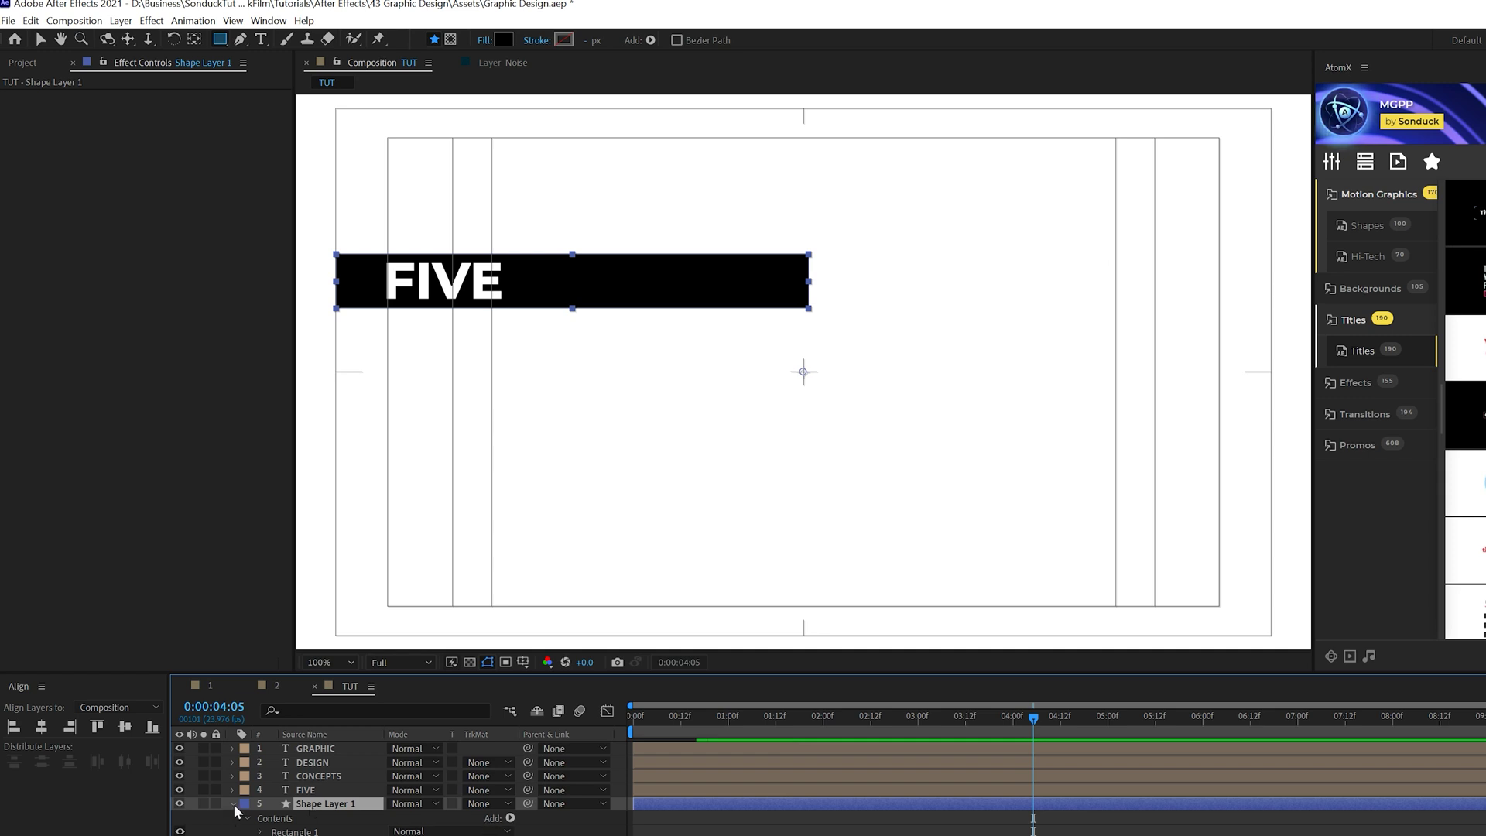
Step: Move the bar's anchor point to its left edge with Pan Behind and start keyframing Scale
left_click(194, 39)
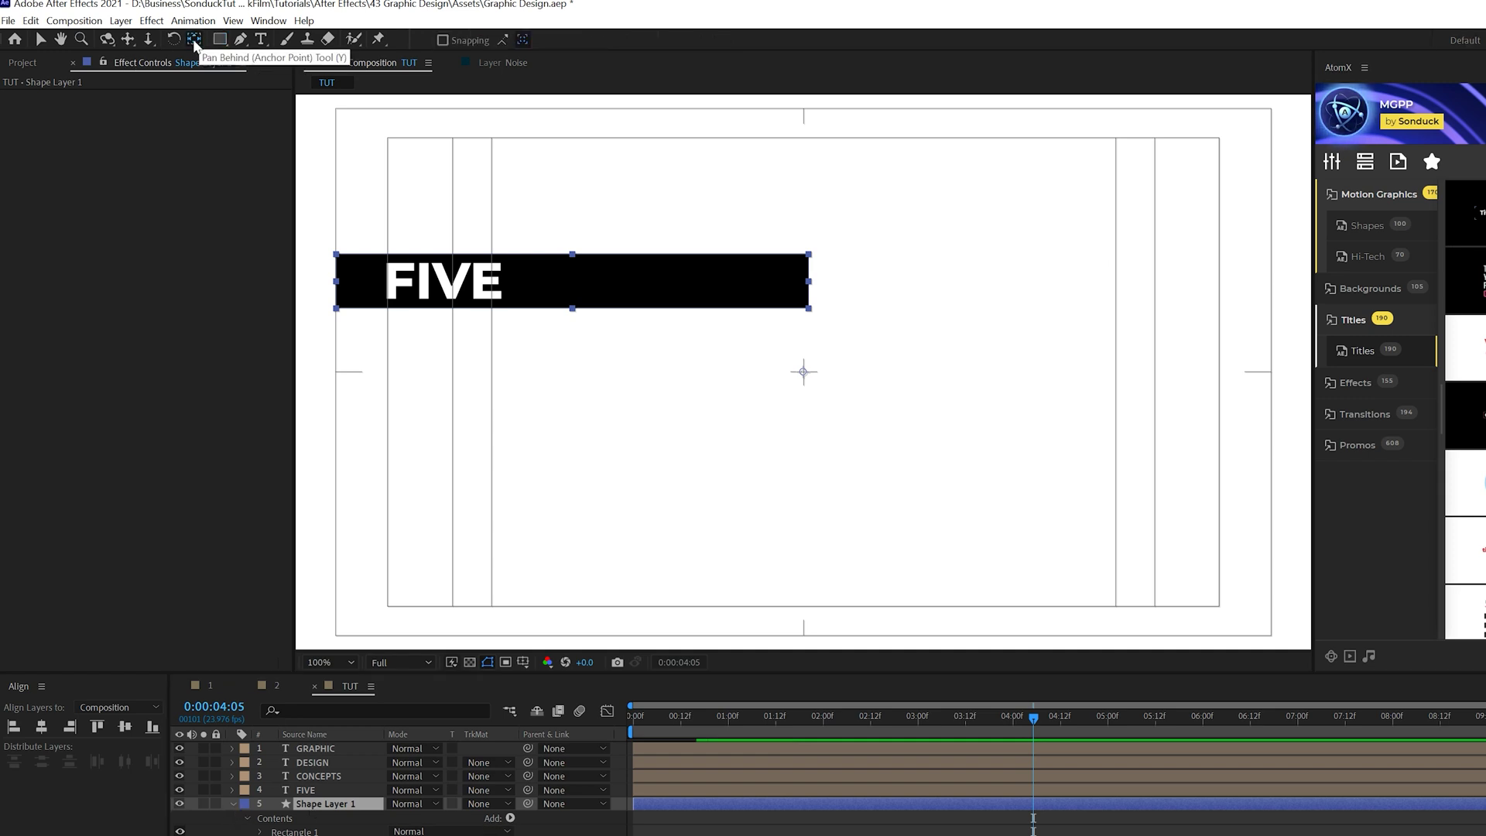
left_click_drag(803, 375, 336, 283)
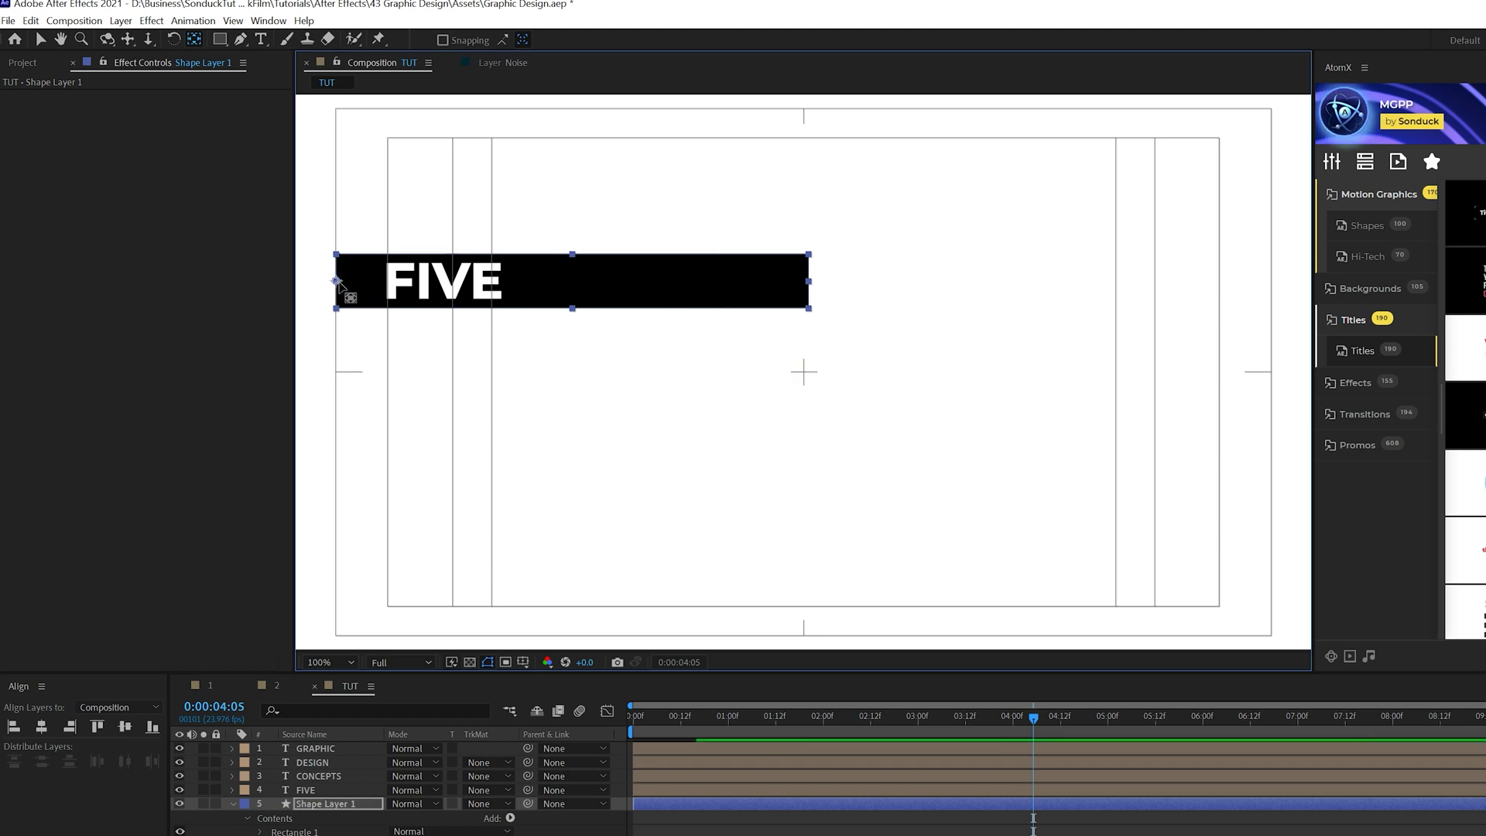
key("Home")
key("s")
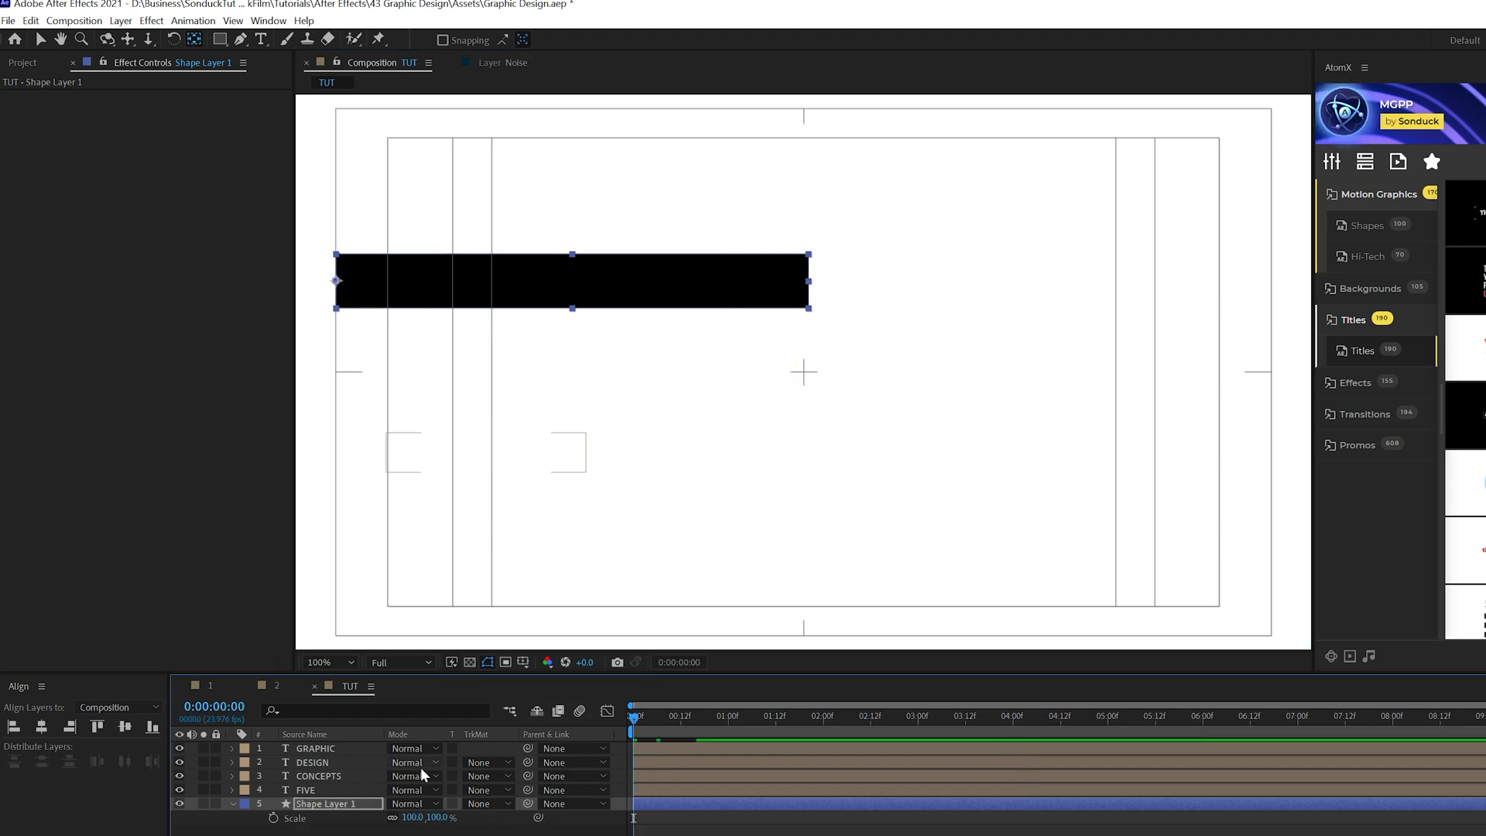
left_click(273, 818)
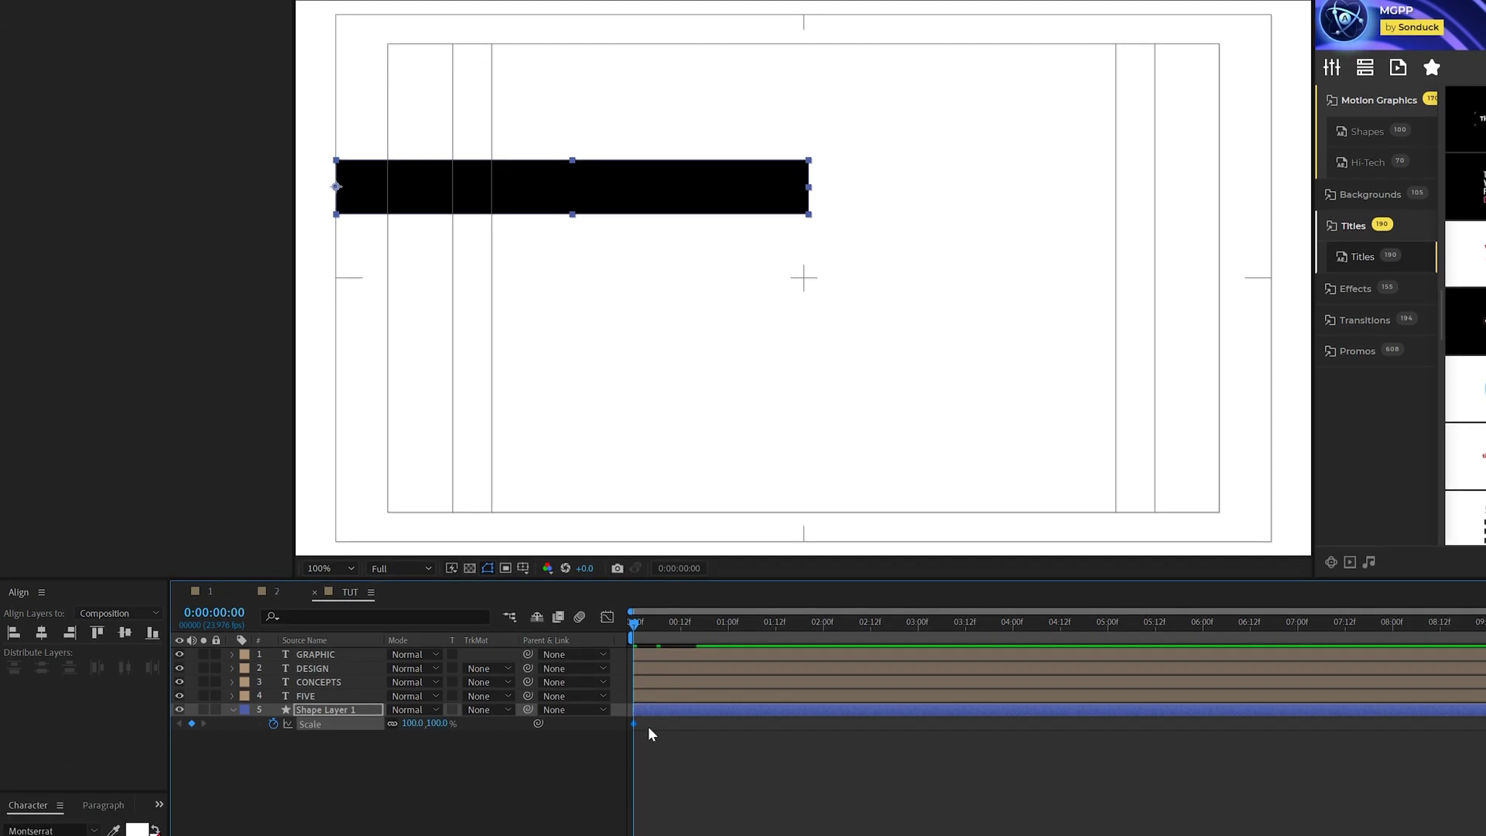
Step: Key the bar's Scale from 0% at the start to 100% at about 1 second, then preview
left_click_drag(640, 817, 722, 808)
mouse_move(721, 714)
left_mouse_down()
mouse_move(630, 721)
mouse_move(733, 720)
left_mouse_up()
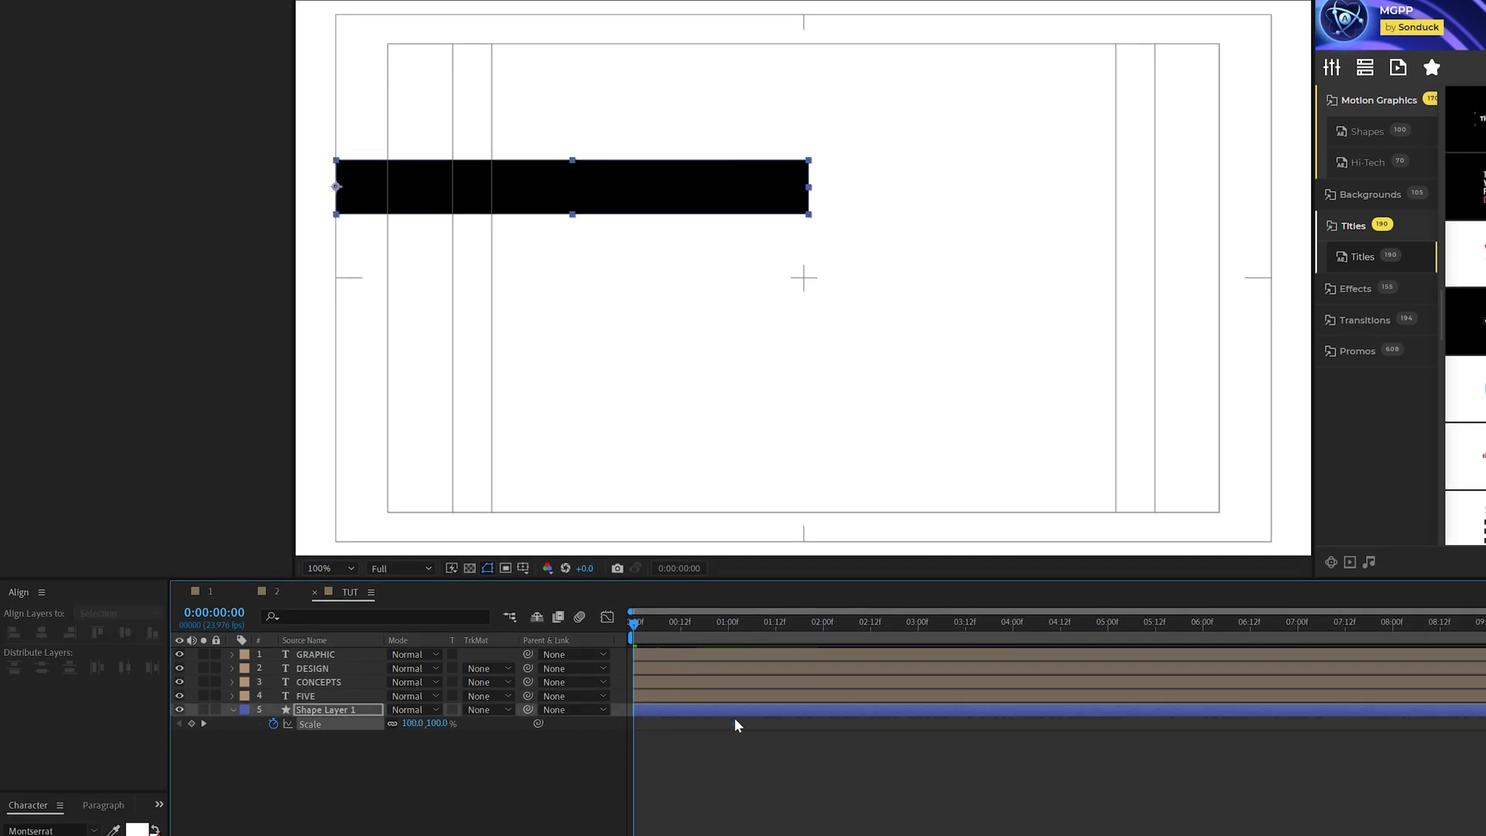
left_click(409, 723)
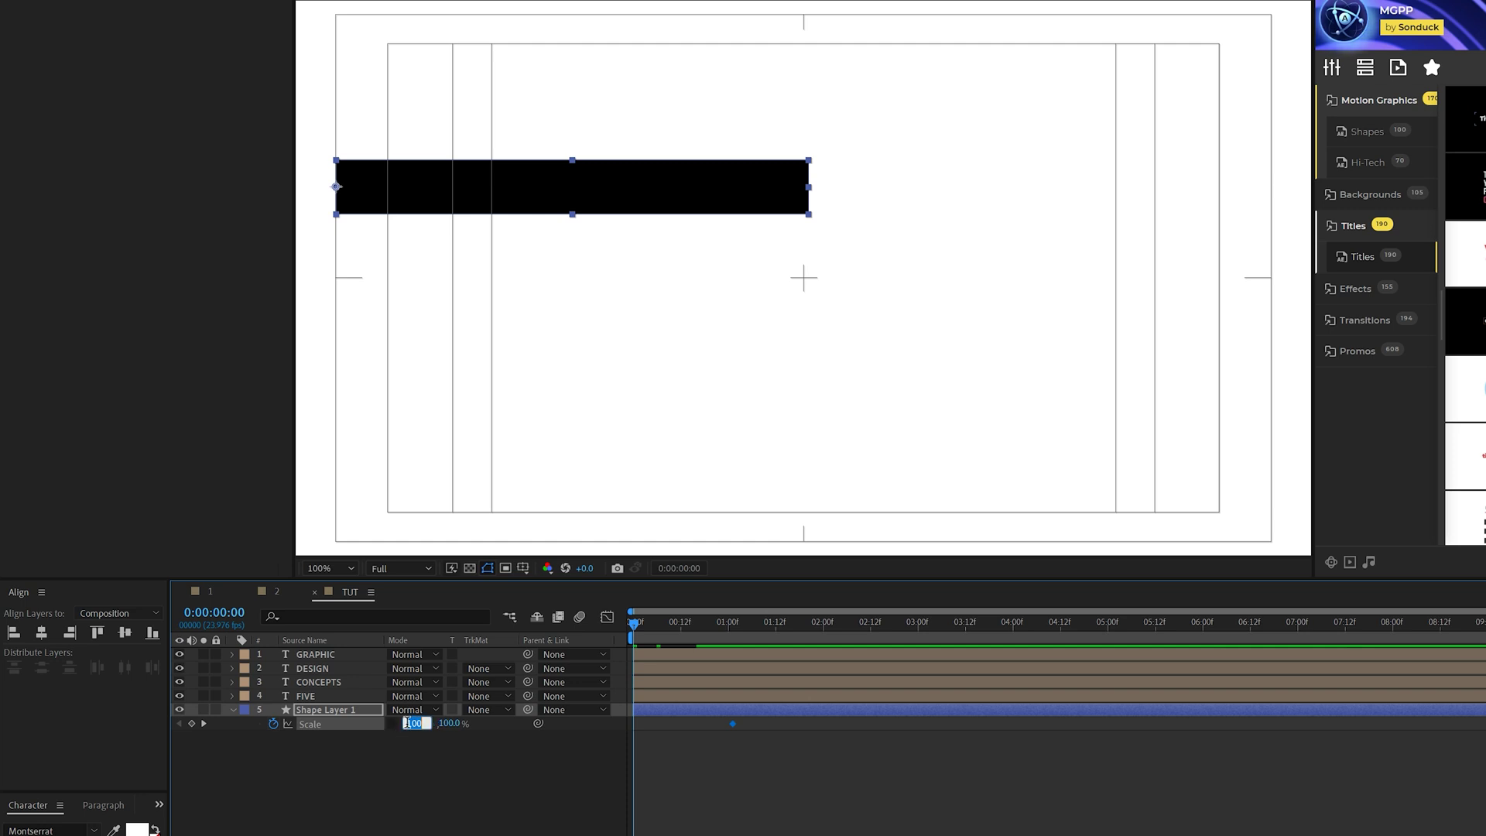
type("0")
key("Return")
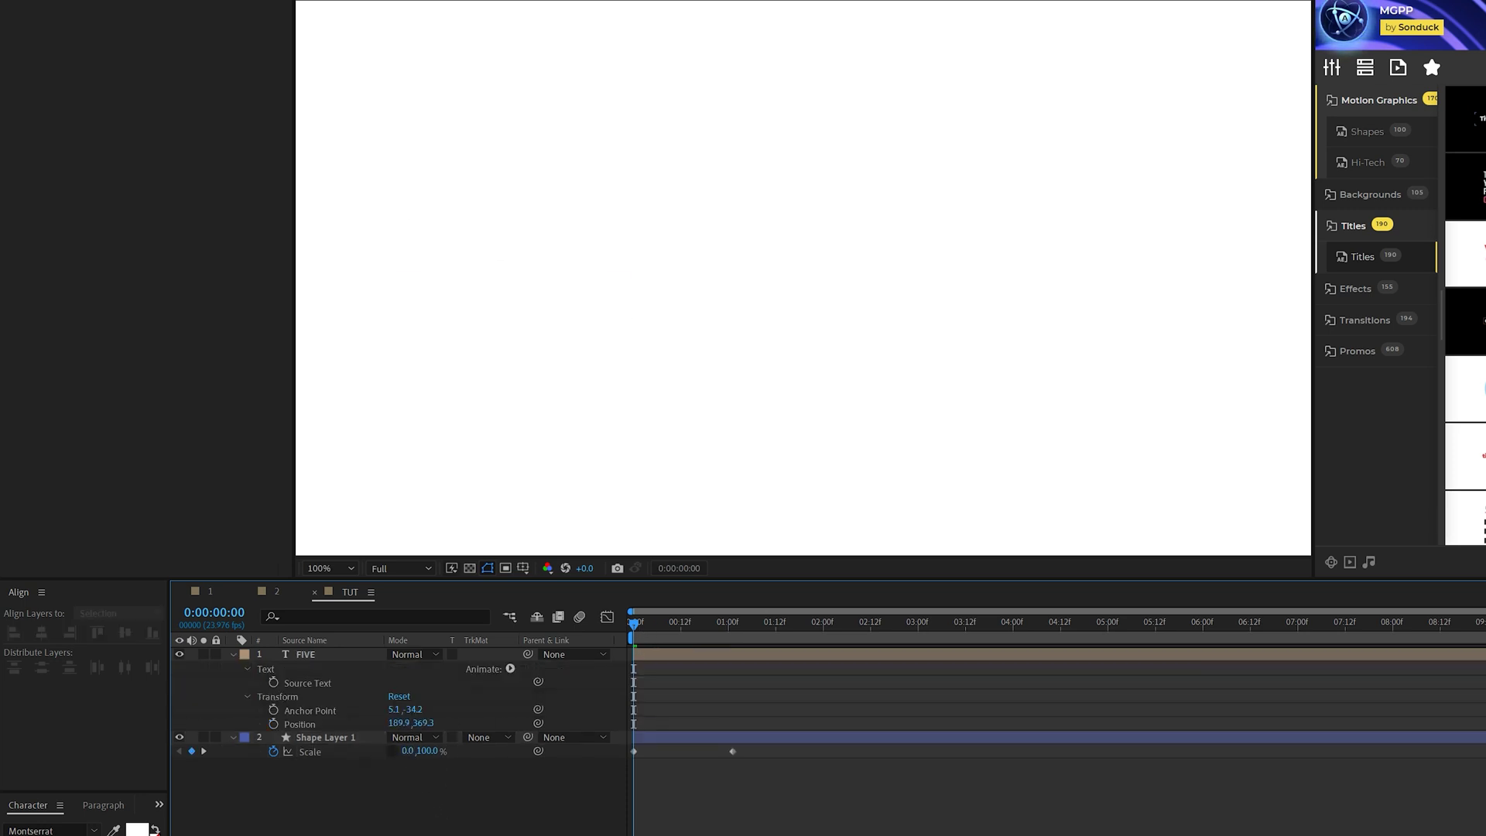
key("space")
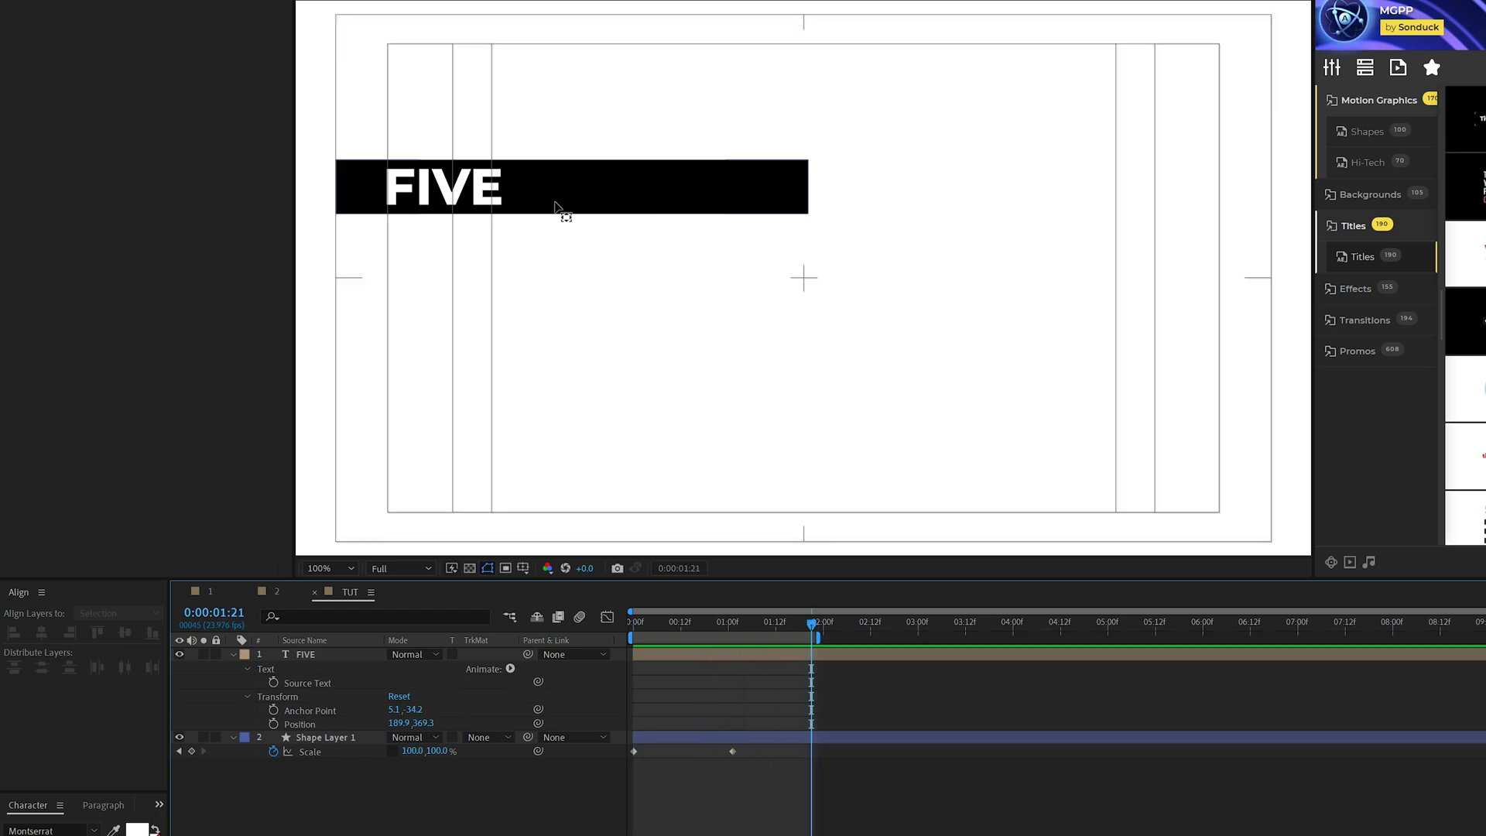
key("space")
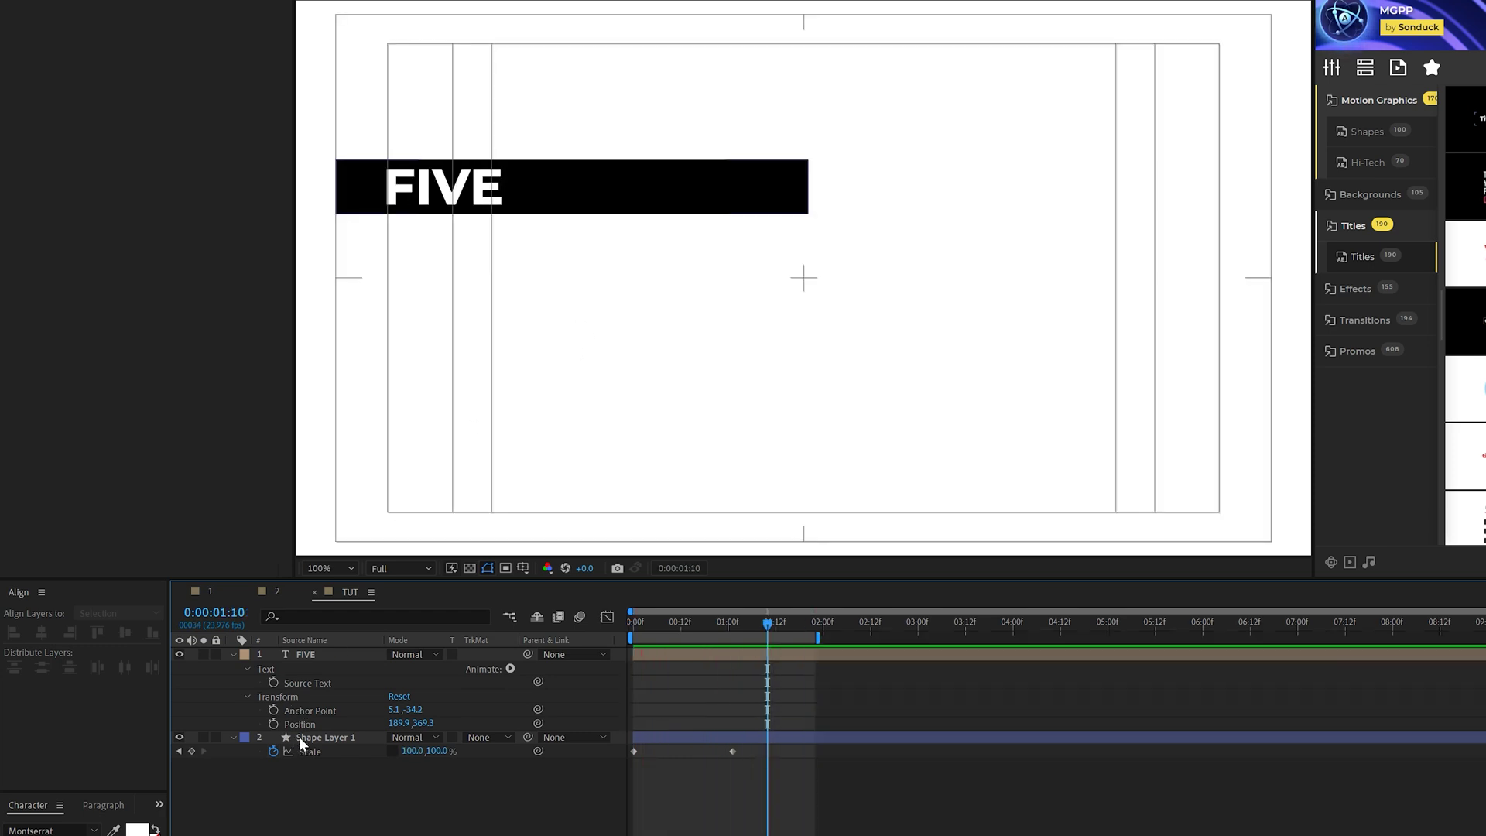
Step: Rename the bar layer to Line 1, duplicate it, and move Line 2 above FIVE
left_click(232, 655)
left_click(313, 669)
key("Return")
type("Line 1")
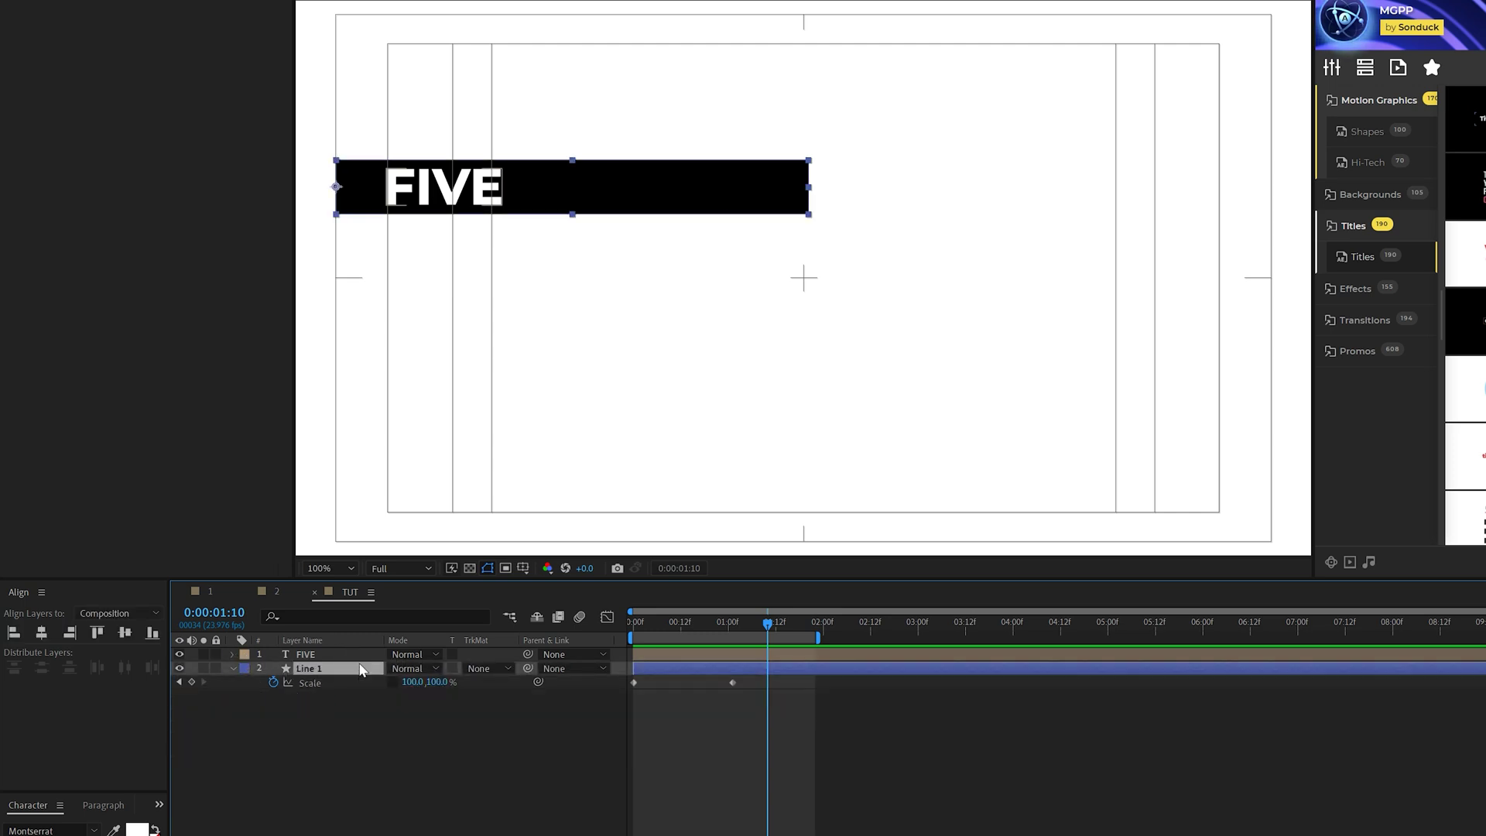
key("Return")
key("ctrl+d")
left_click_drag(301, 667, 301, 652)
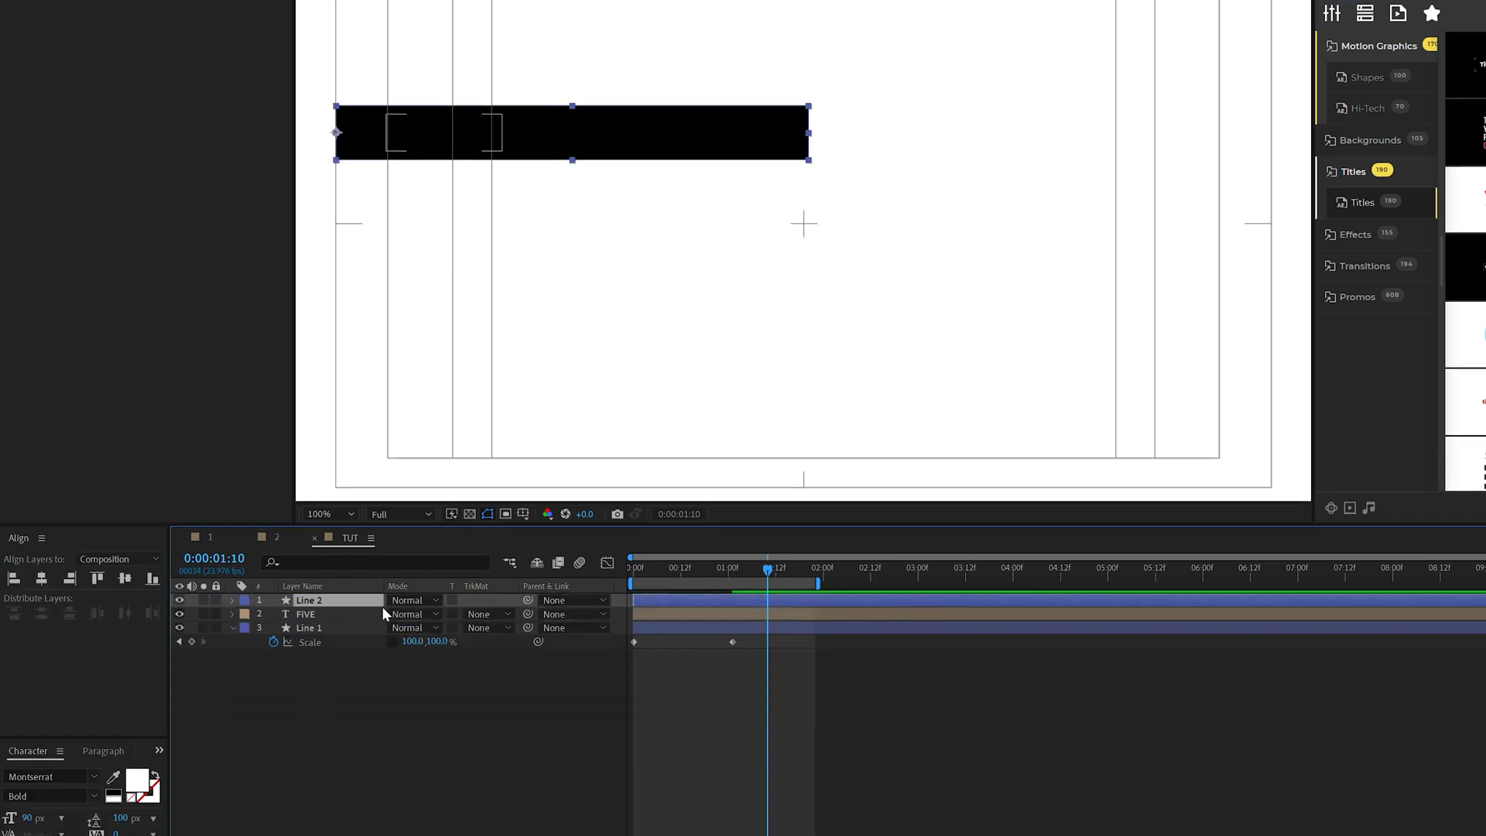
Step: Set FIVE's track matte to Line 2's Alpha Matte, show the transparency grid, and preview
left_click(416, 819)
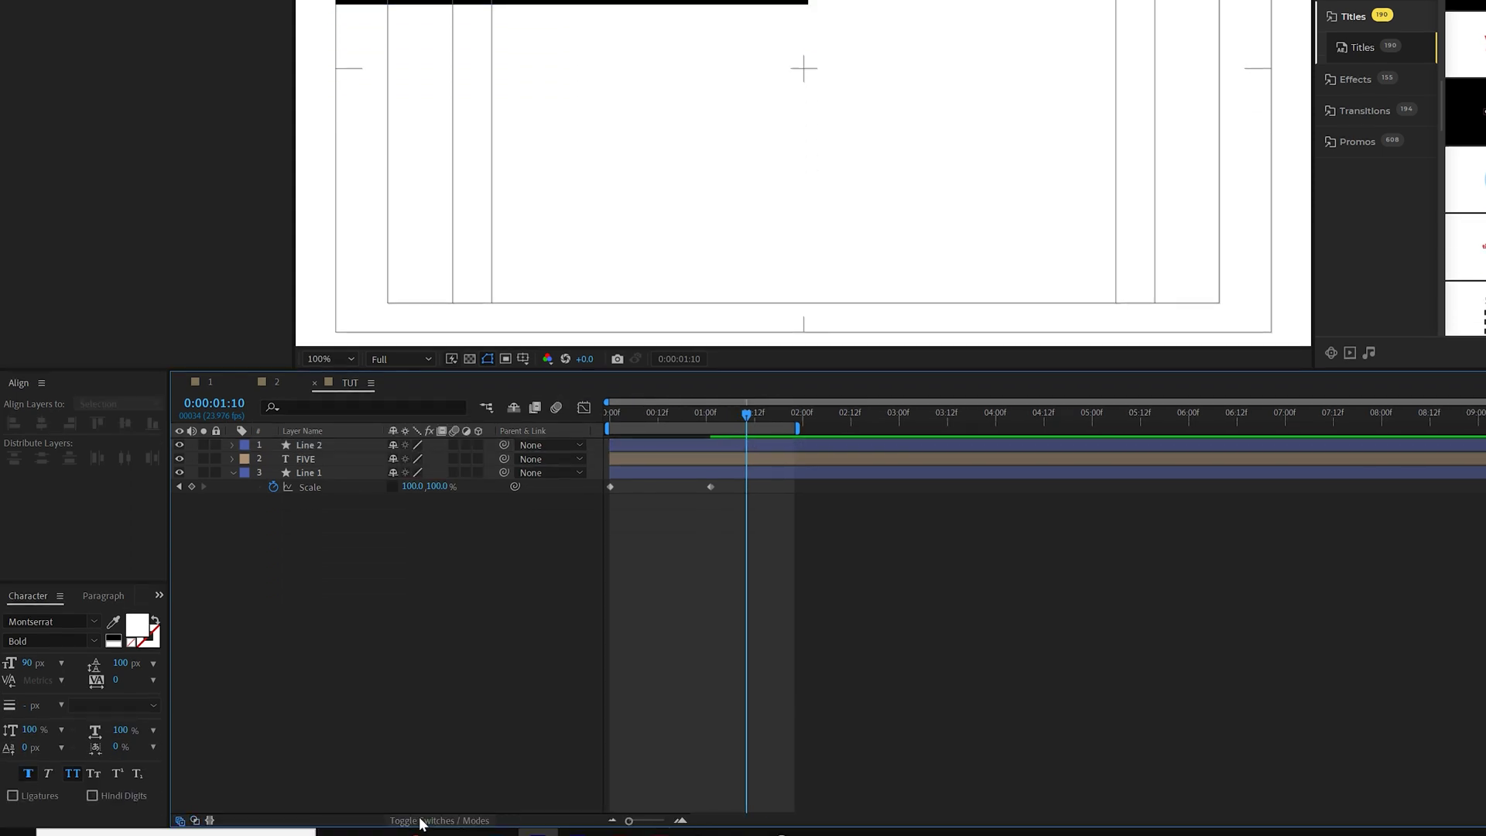
left_click(420, 819)
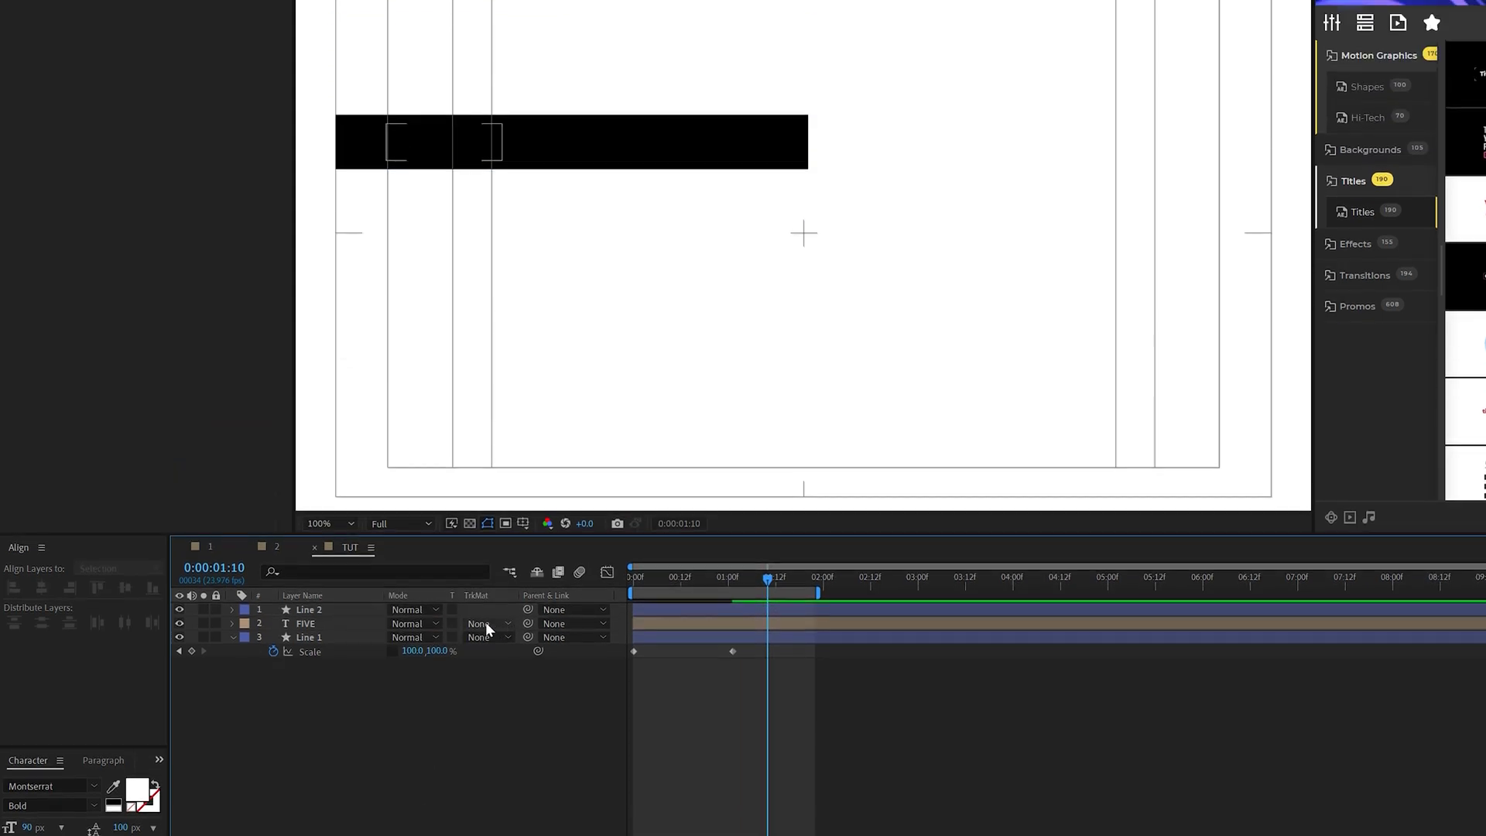
left_click(480, 459)
left_click(499, 491)
left_click(469, 578)
key("space")
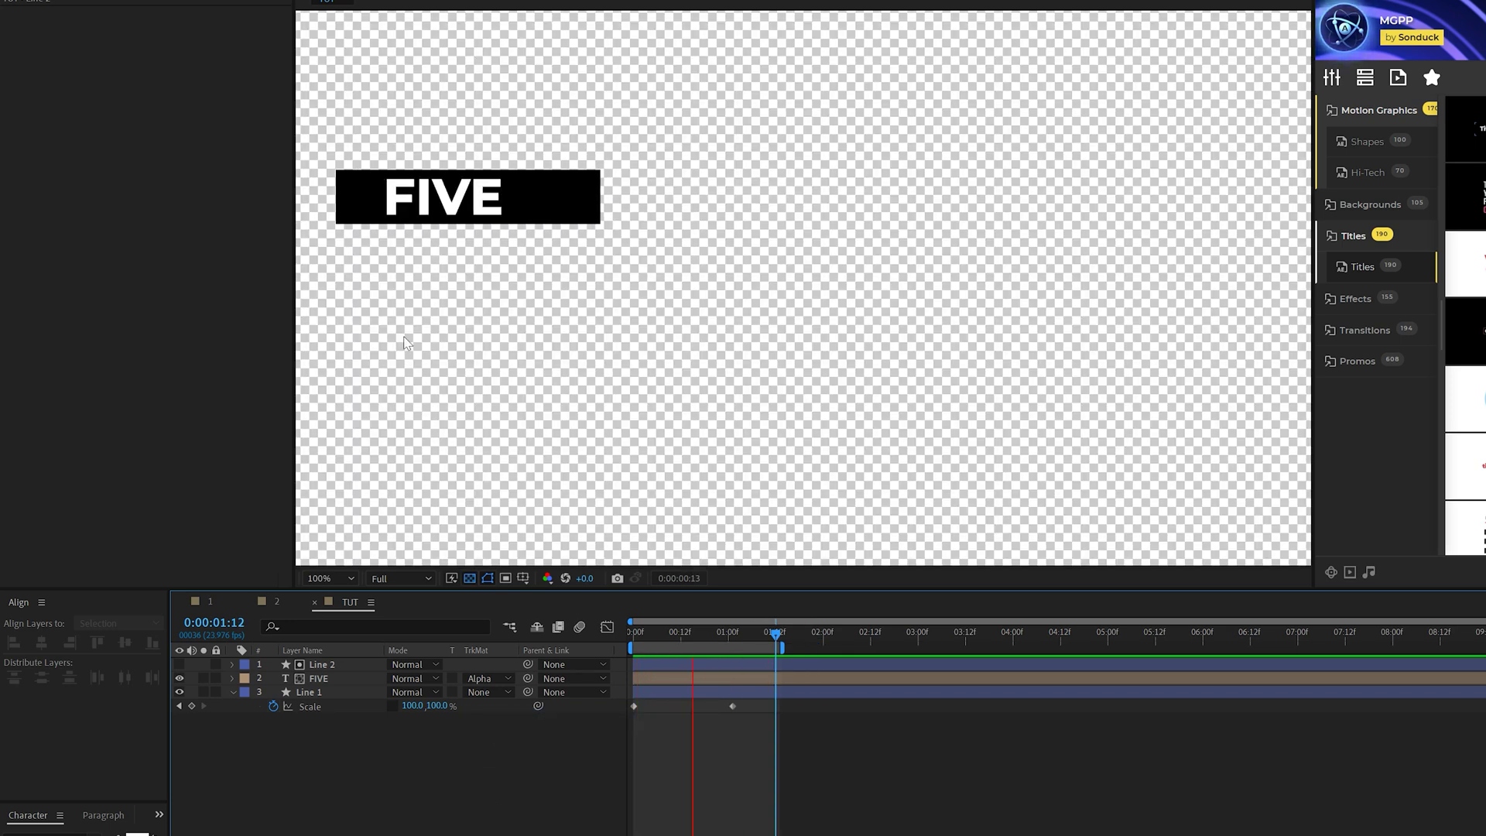
key("space")
Step: Add a Position text animator to FIVE, offsetting the letters 94 px down
left_click(321, 677)
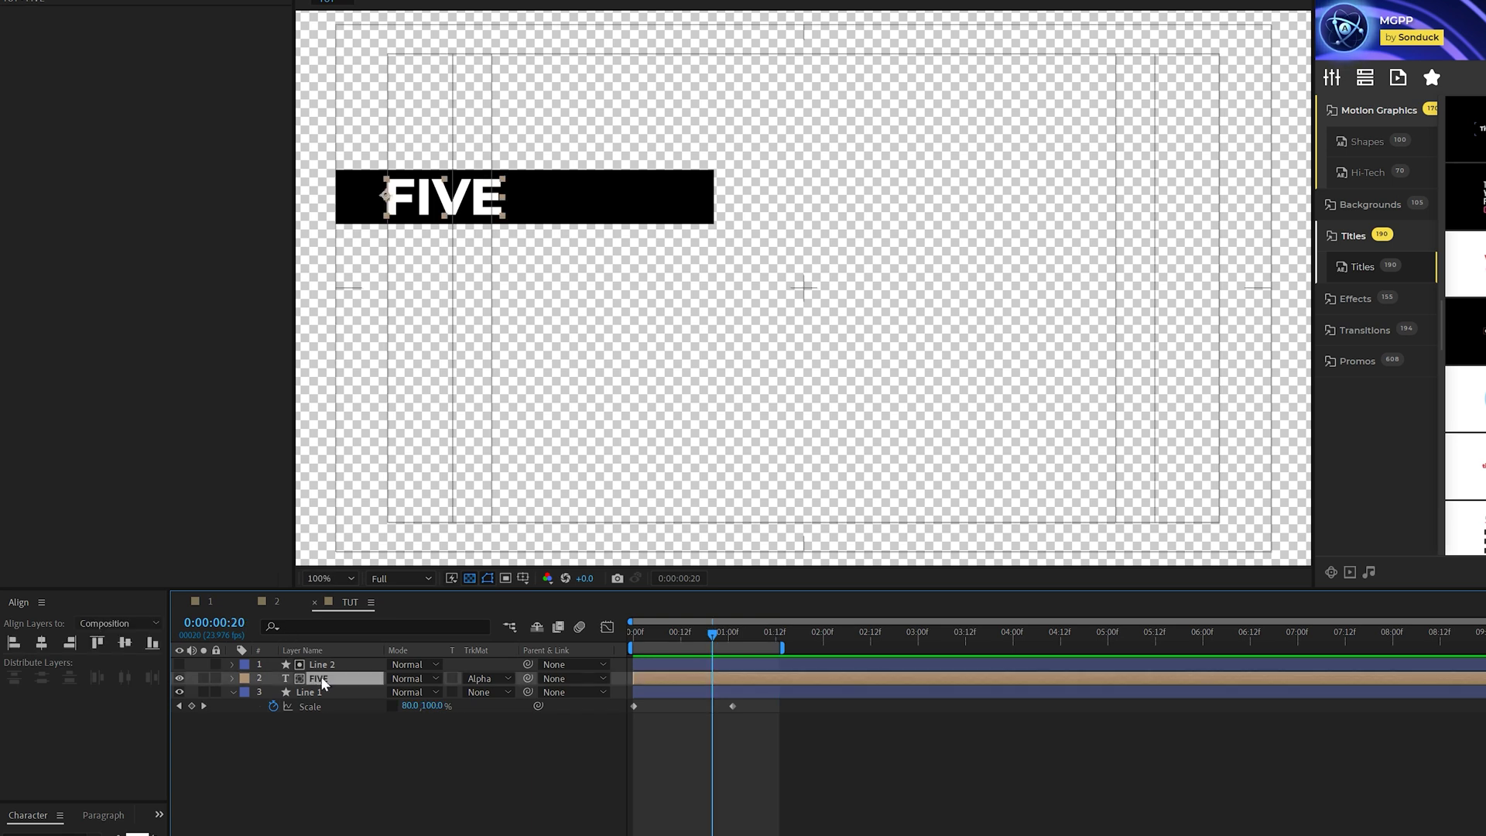
left_click(231, 679)
left_click(509, 693)
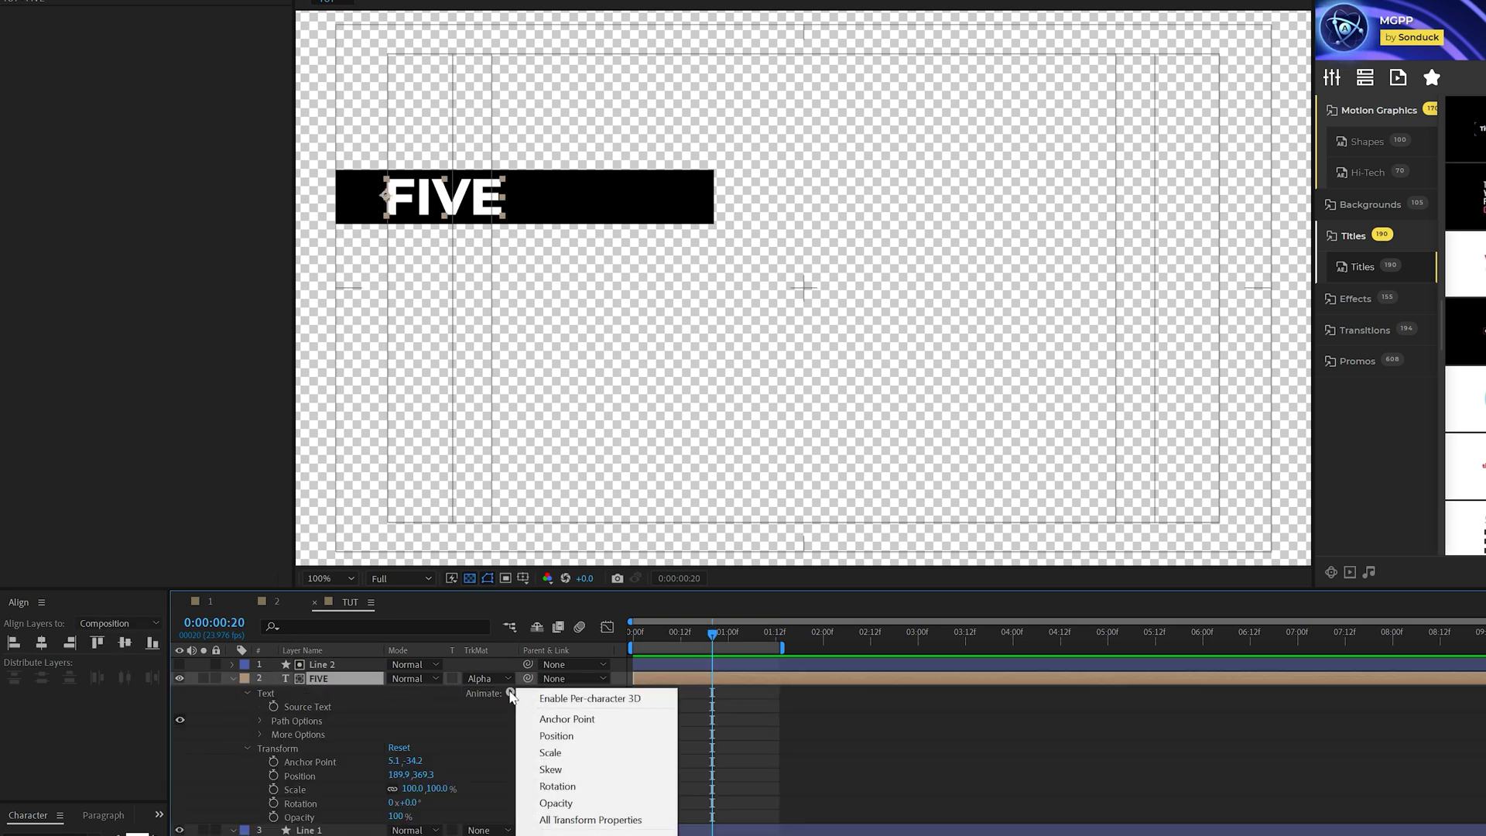
left_click(542, 731)
key("space")
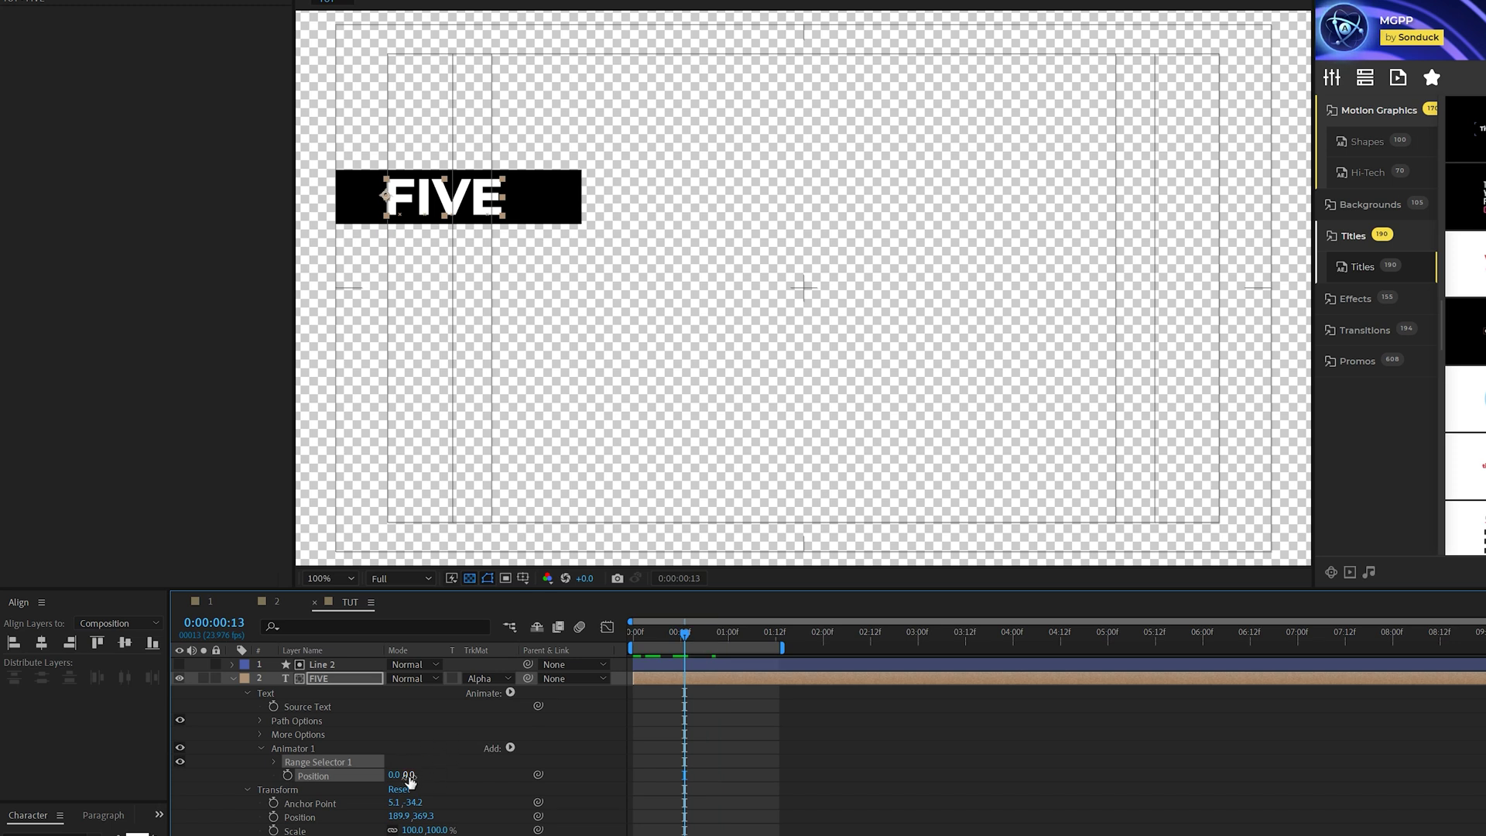
left_click_drag(408, 775, 482, 775)
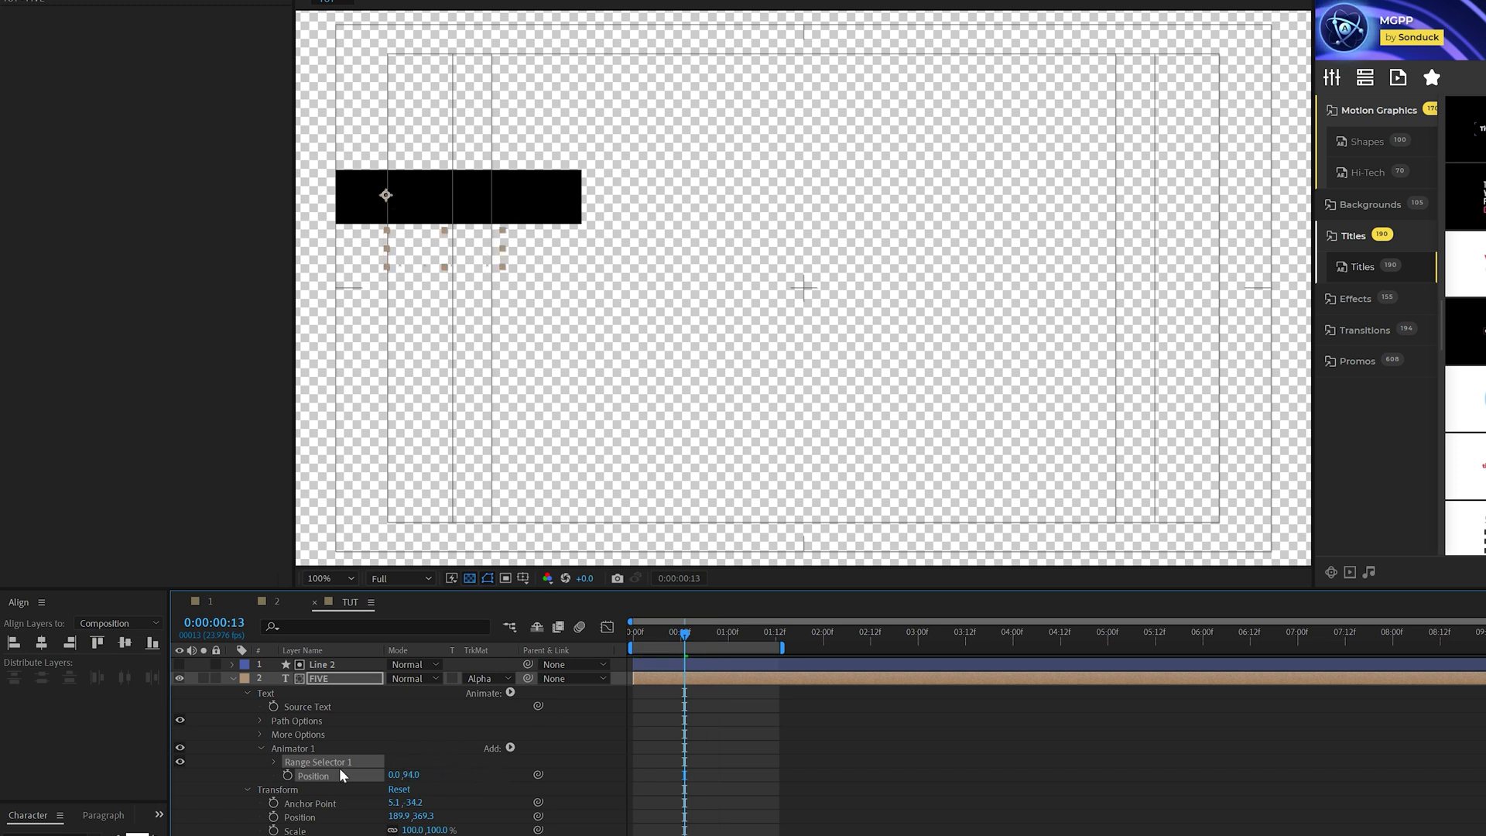
Step: Keyframe the Range Selector Start from 0% to 100% over the first second
left_click(273, 763)
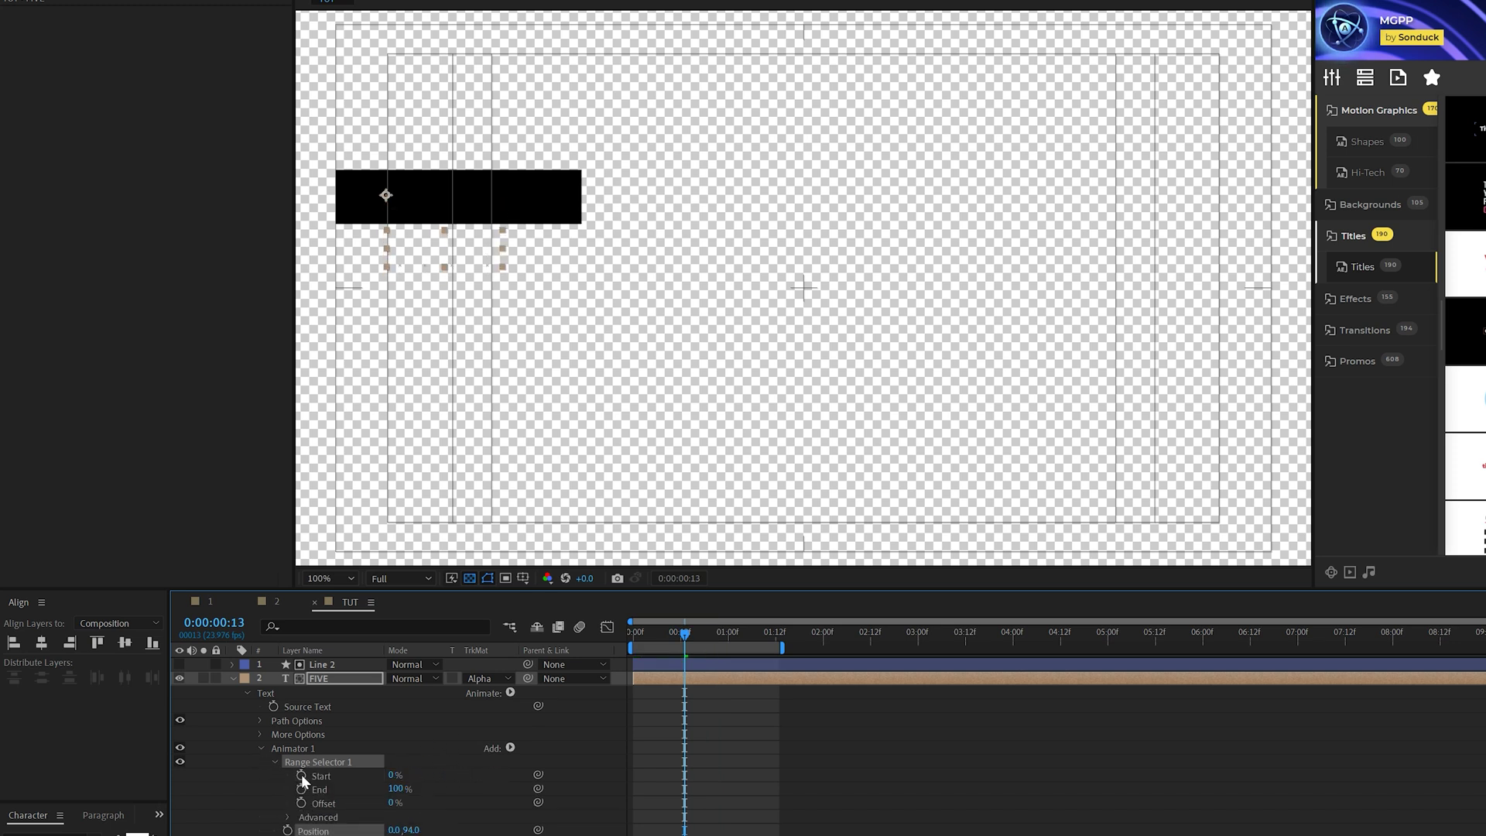
left_click_drag(634, 633, 727, 644)
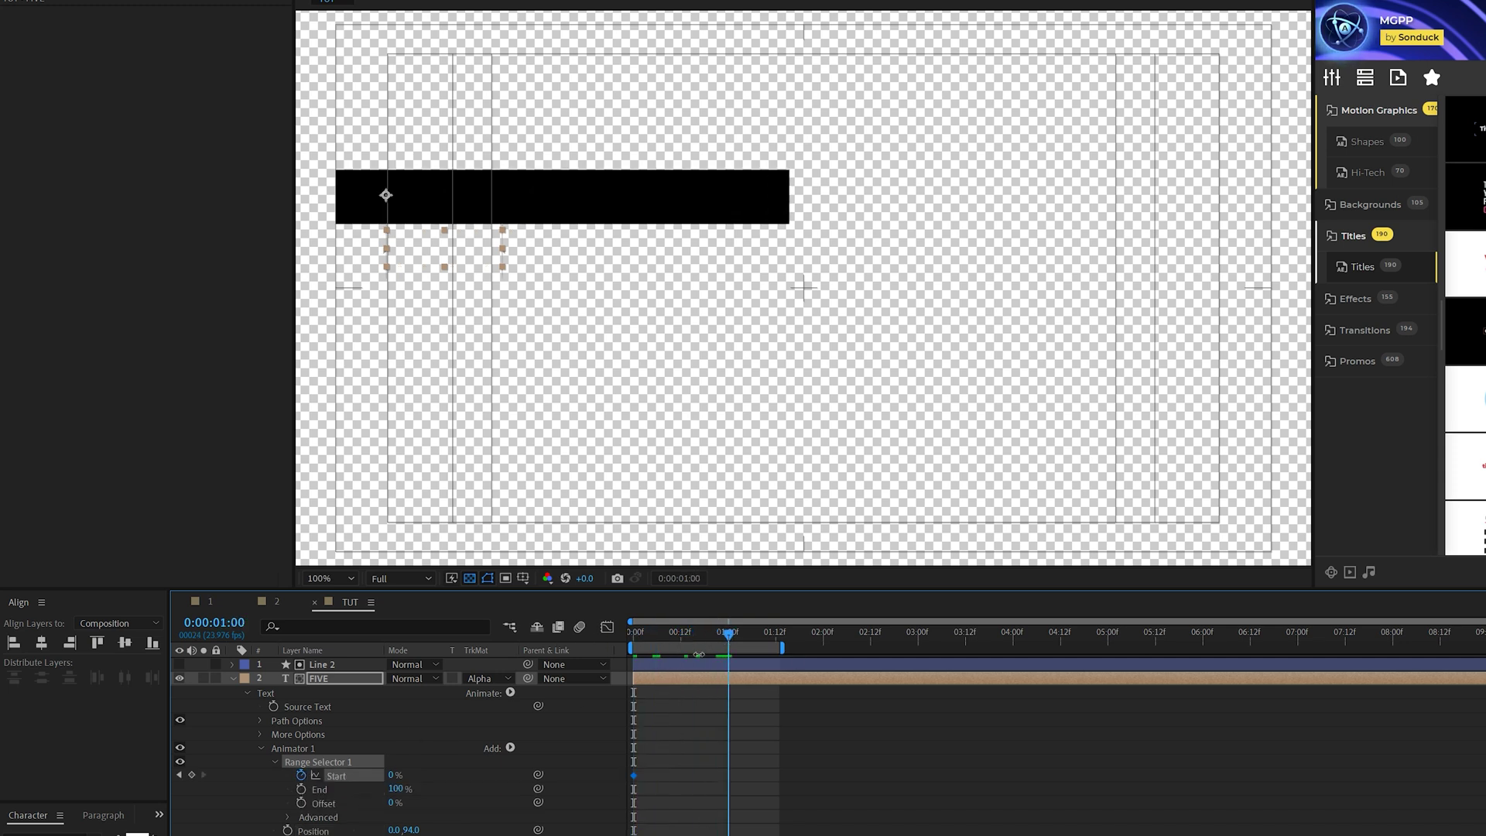
left_click_drag(393, 774, 480, 776)
left_click(713, 702)
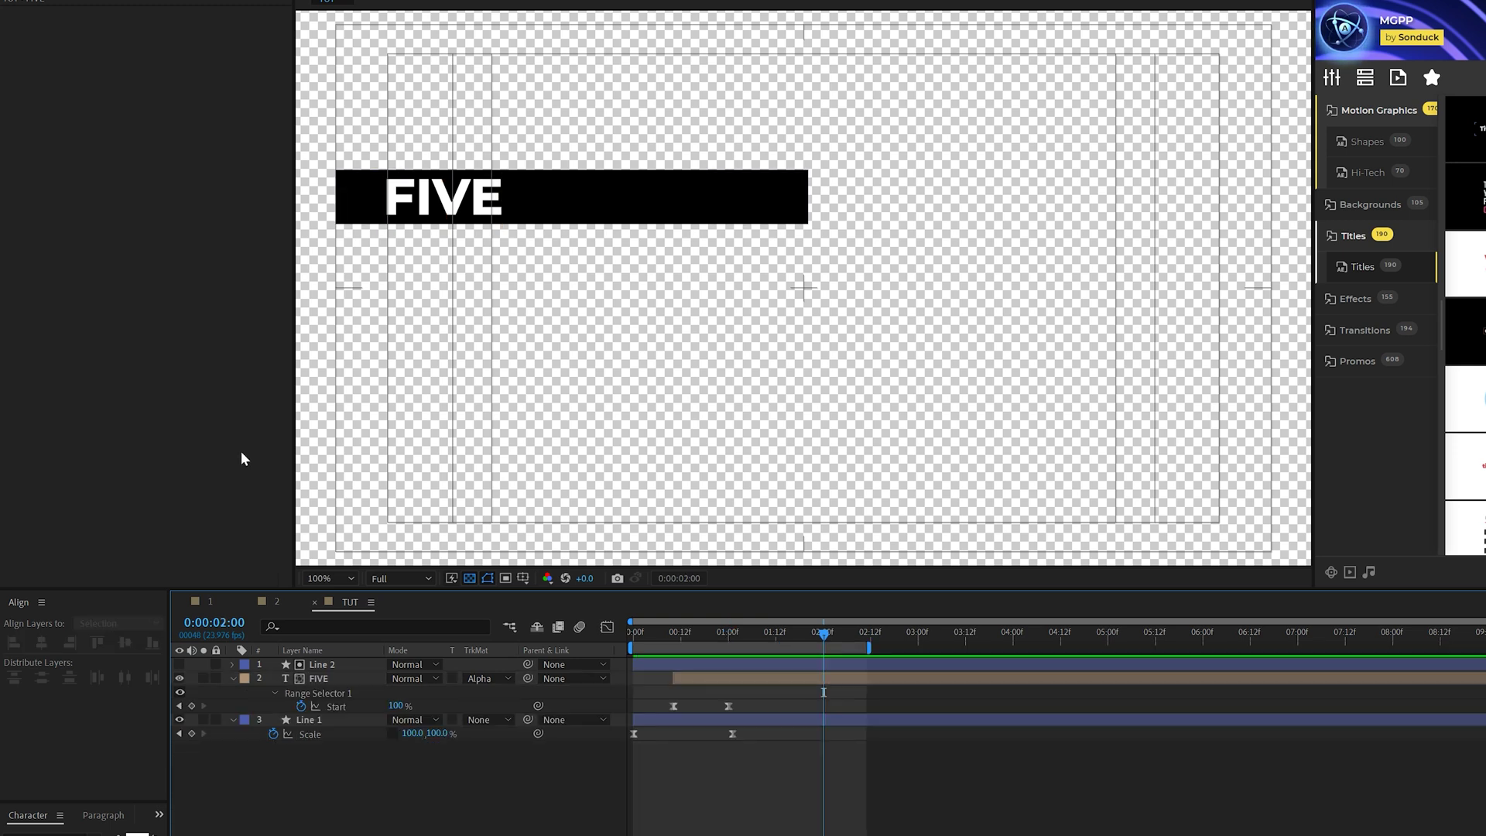
Step: Collapse the layers and duplicate Line 1, FIVE and Line 2 using Edit > Duplicate
left_click(230, 679)
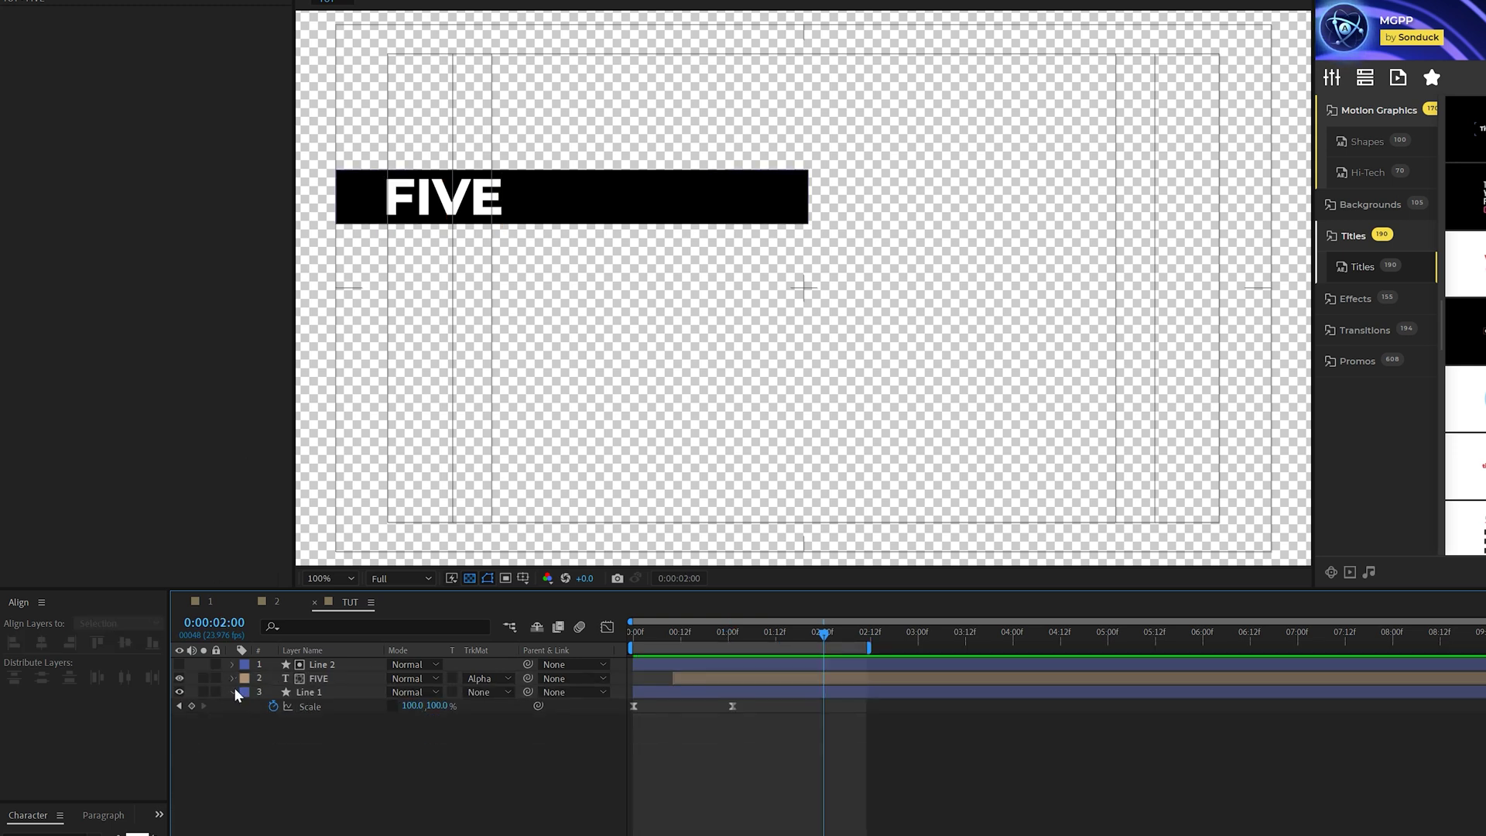
left_click(234, 691)
left_click(315, 692)
key("ctrl+a")
key("ctrl+d")
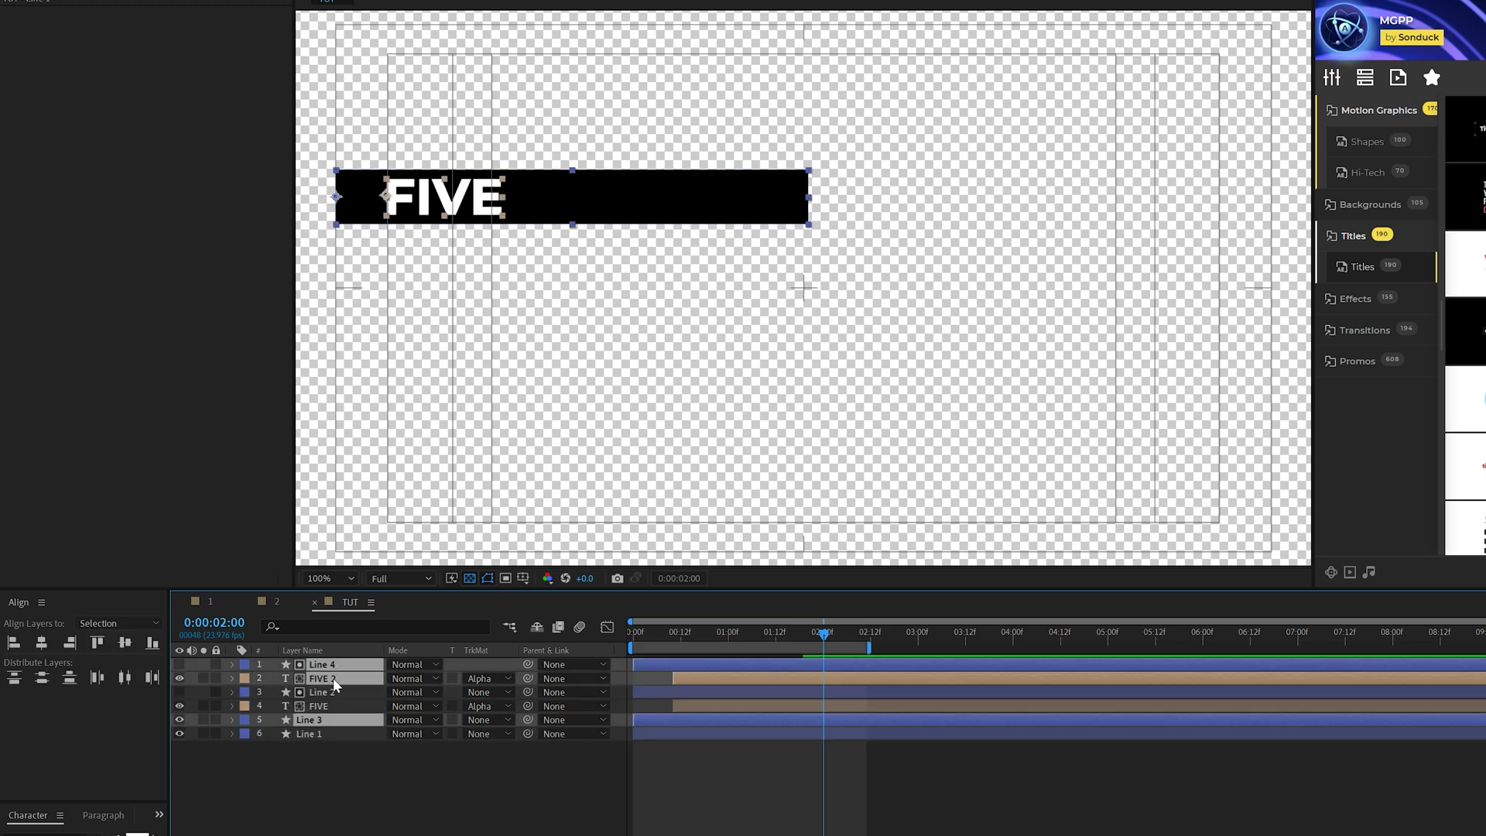
key("ctrl+z")
left_click(35, 0)
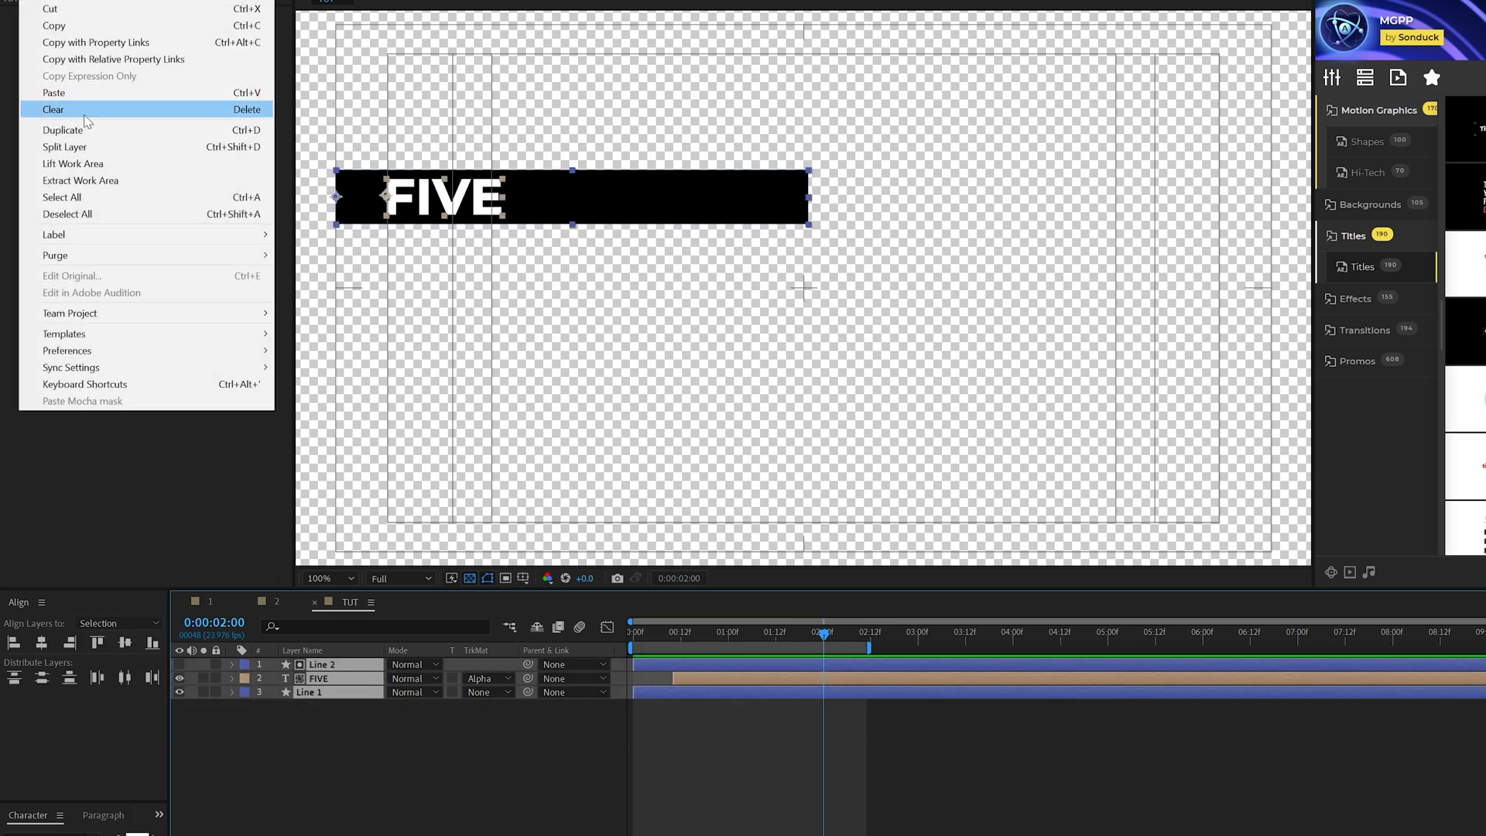
left_click(116, 129)
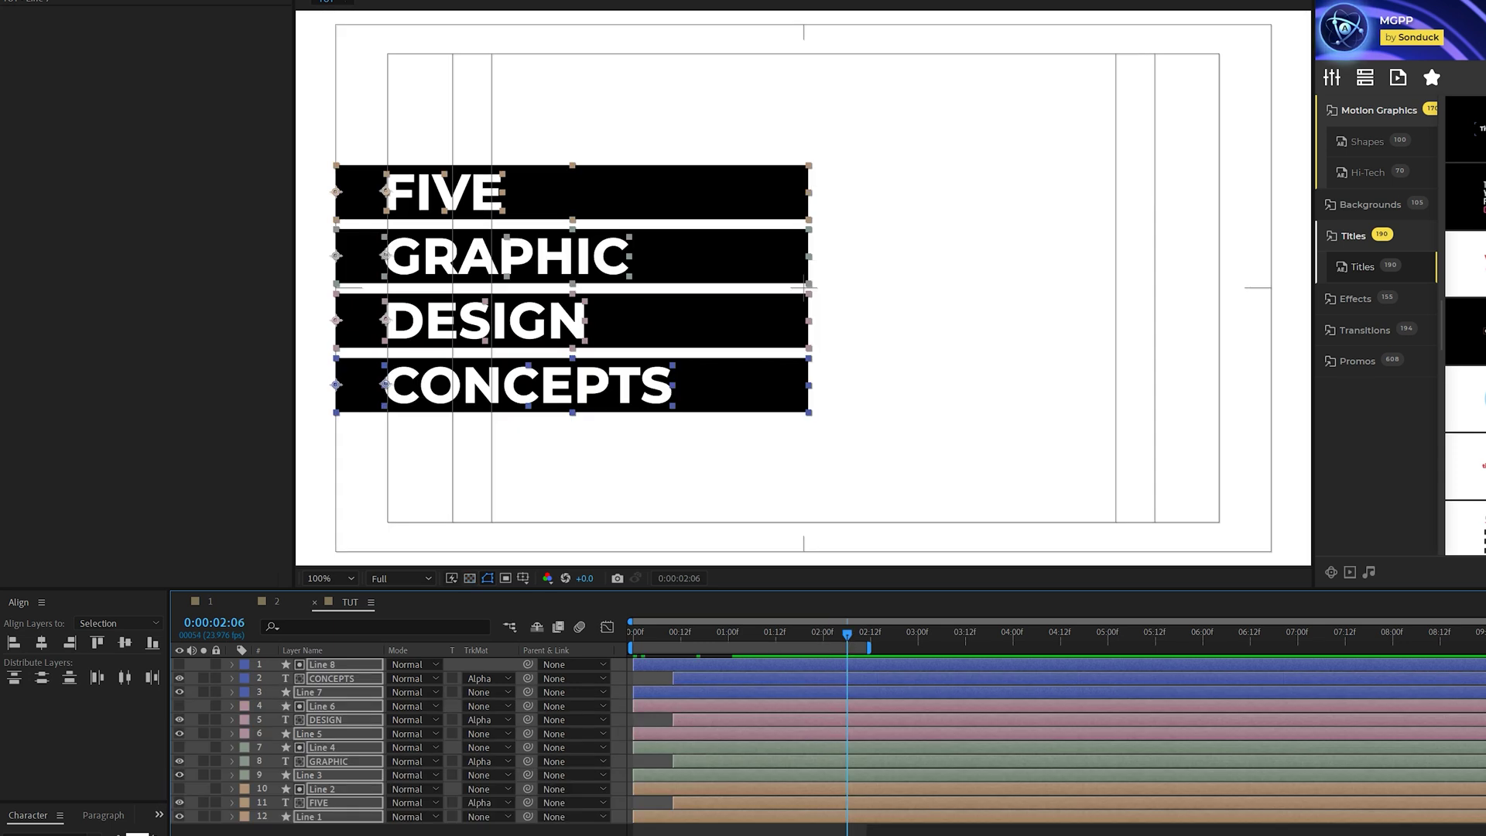
Step: Zoom in to check the bar edges, deselect all layers, and hide the safe guides
key("period")
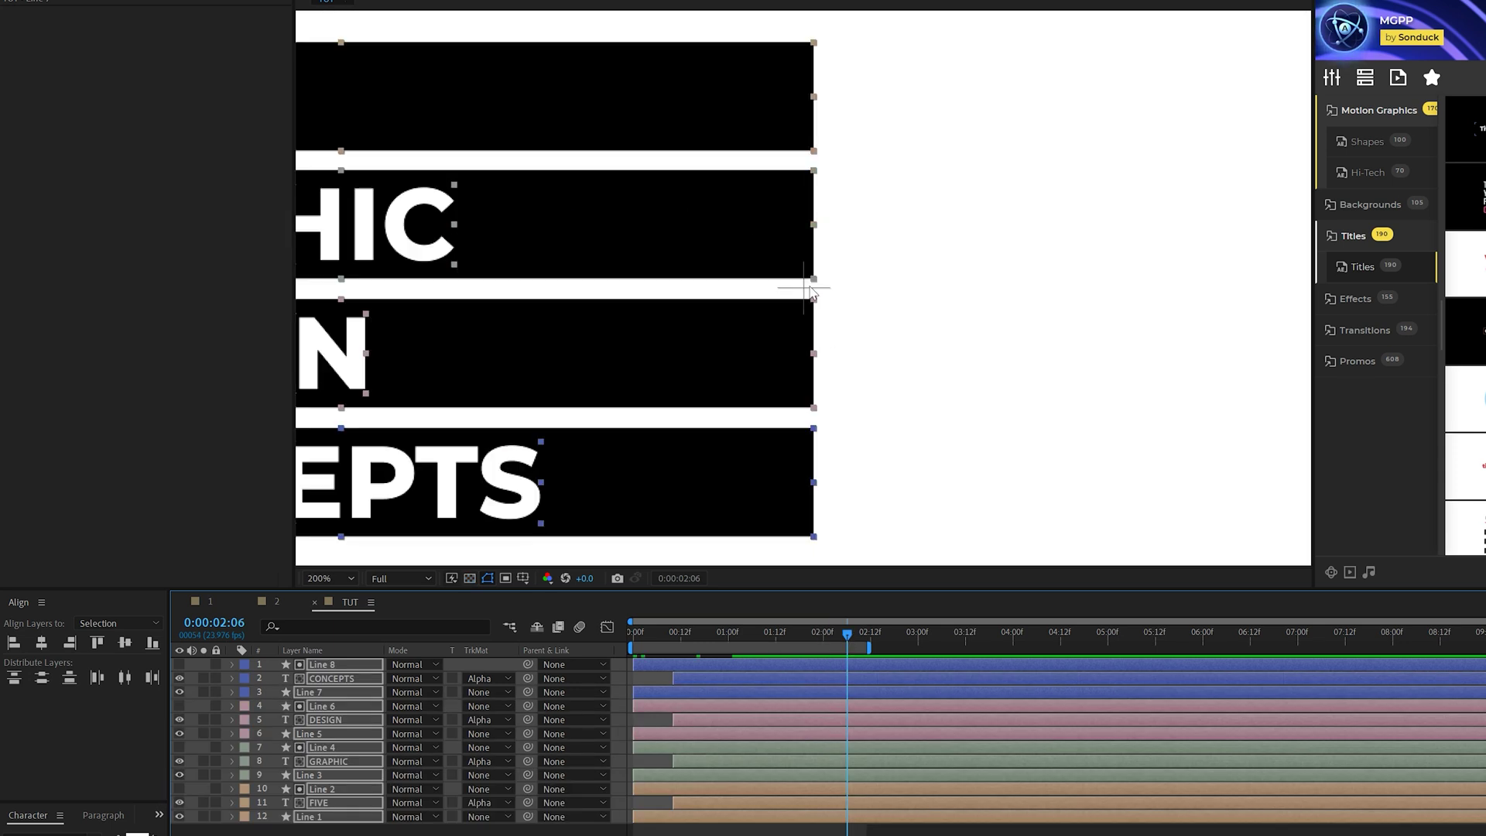
key("comma")
key("ctrl+shift+a")
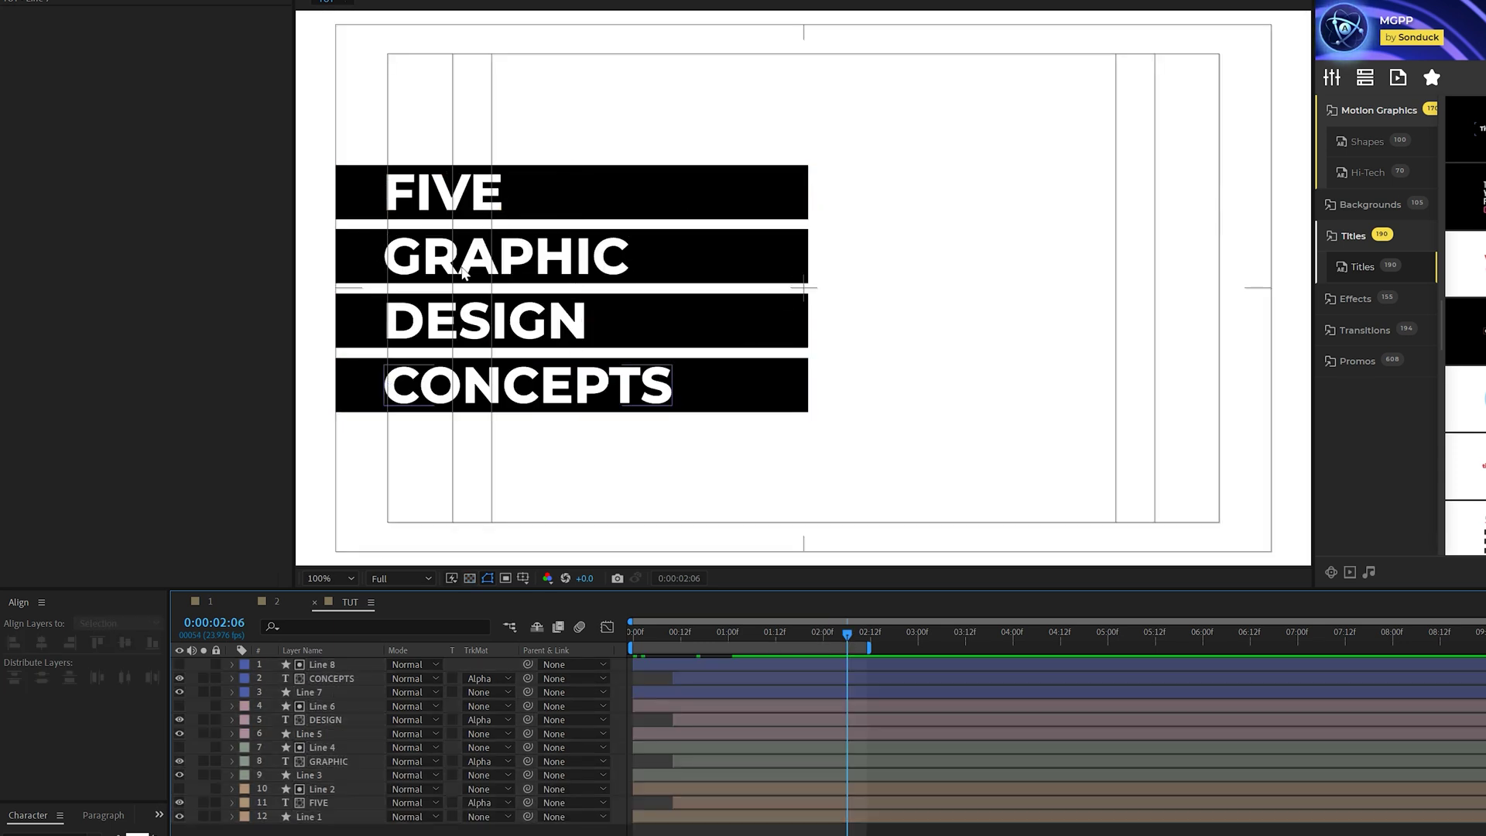
key("apostrophe")
key("comma")
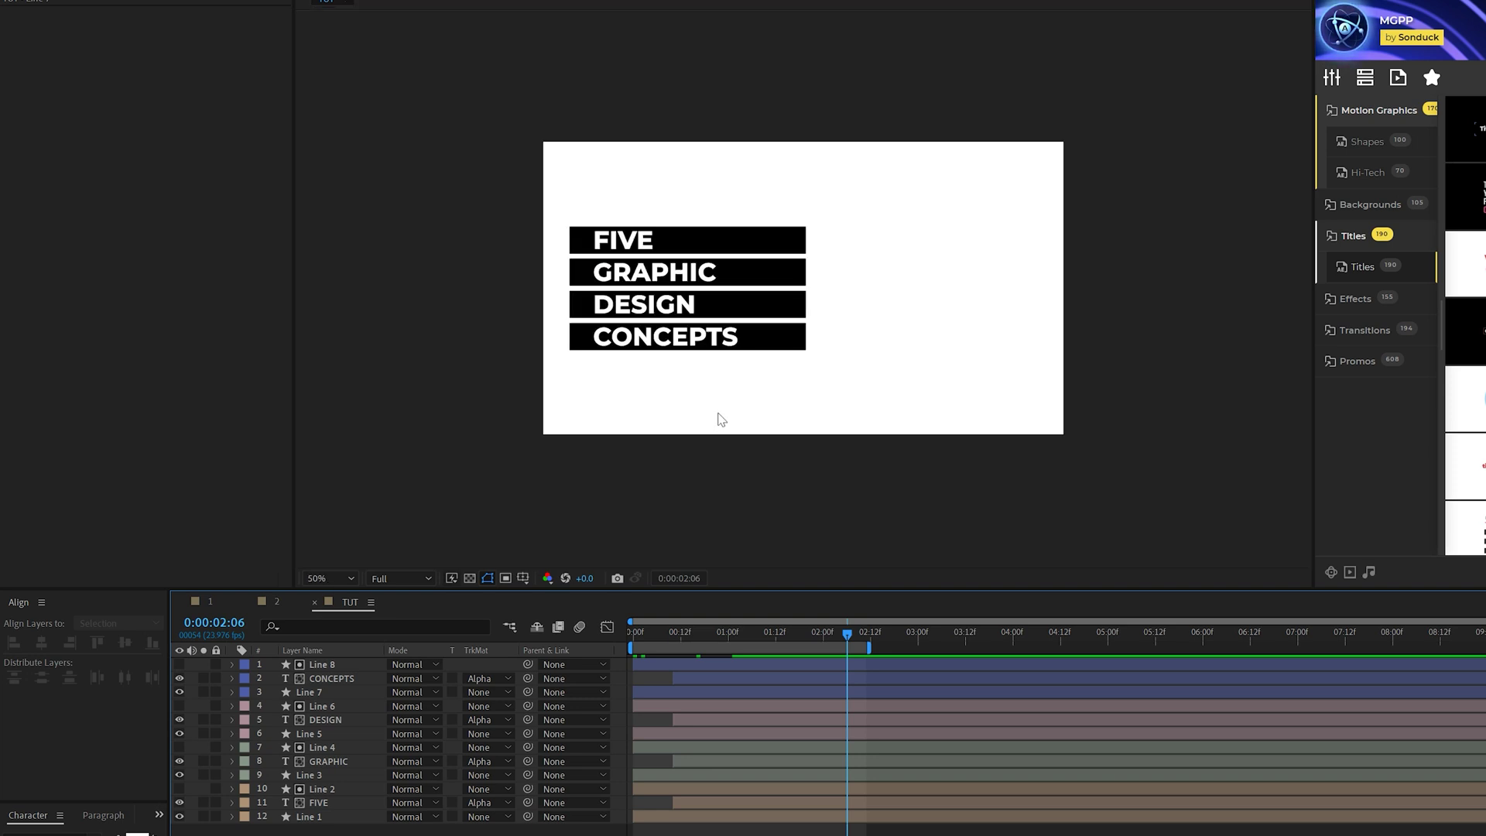
key("period")
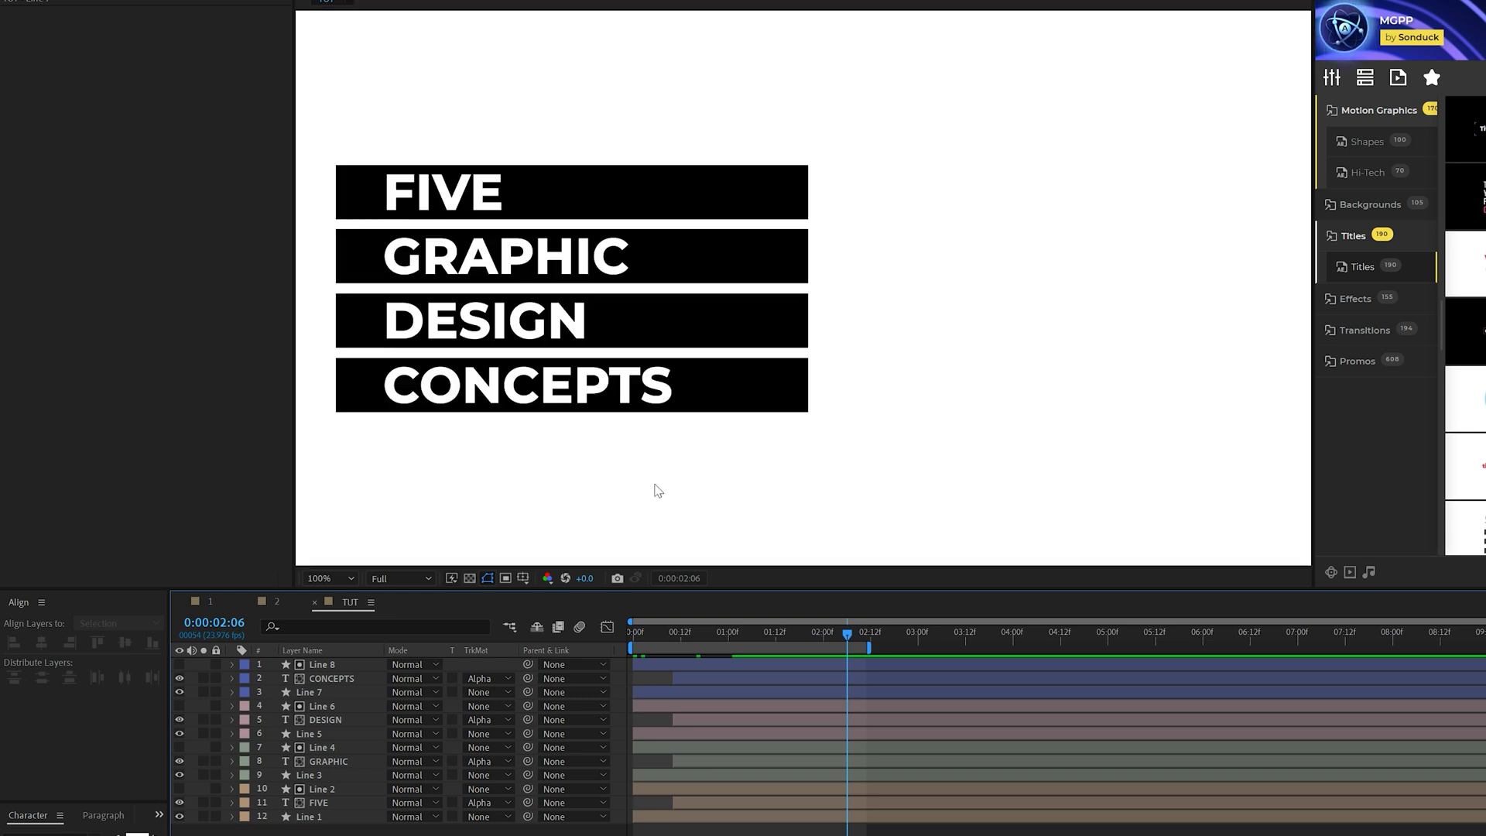
Step: Shift the GRAPHIC, DESIGN and CONCEPTS layer groups progressively later so each line starts after the one above
left_click(297, 776)
left_click(323, 666, "shift")
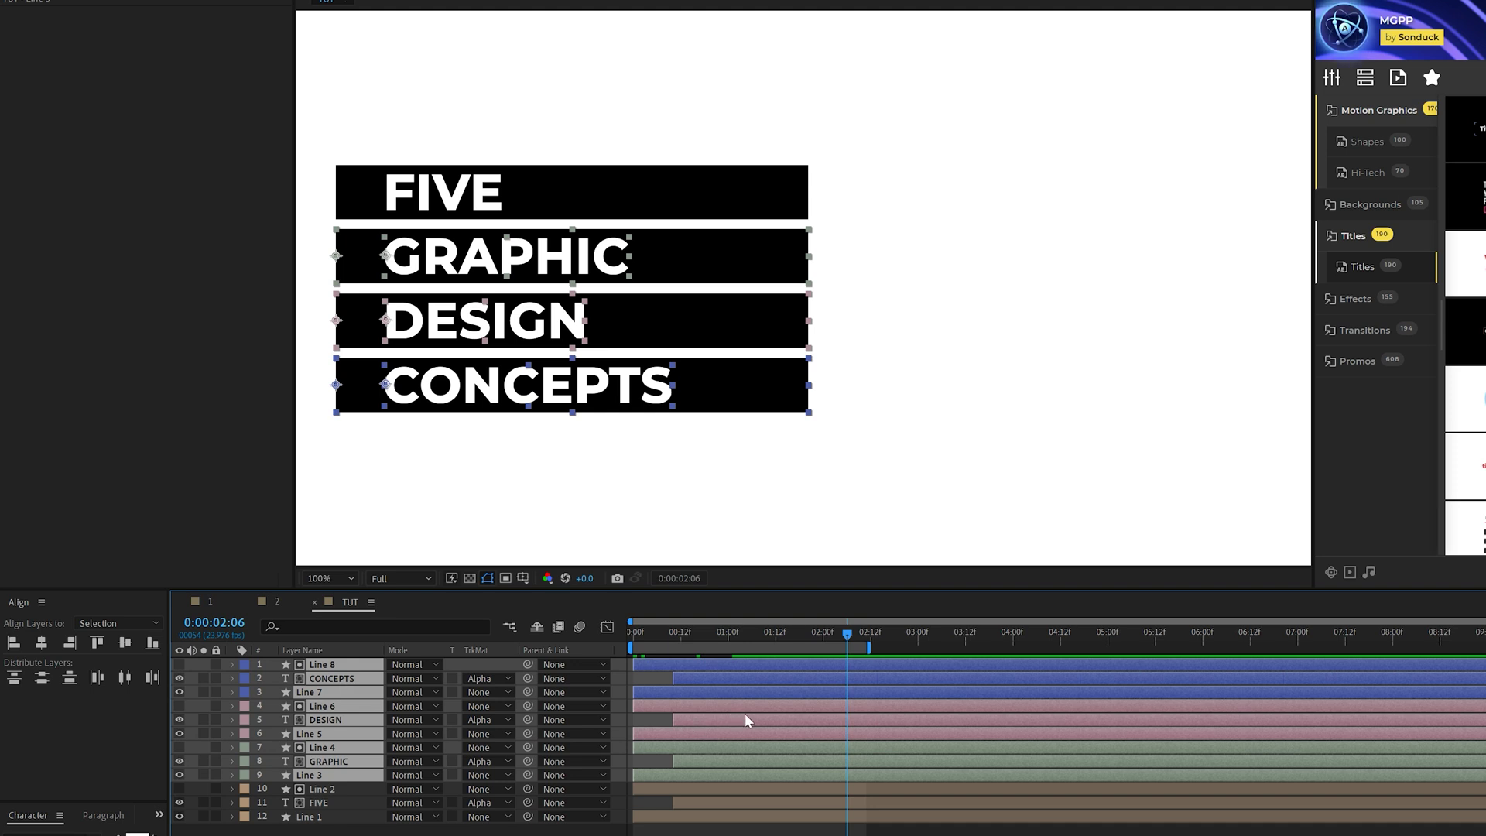
left_click_drag(745, 719, 794, 721)
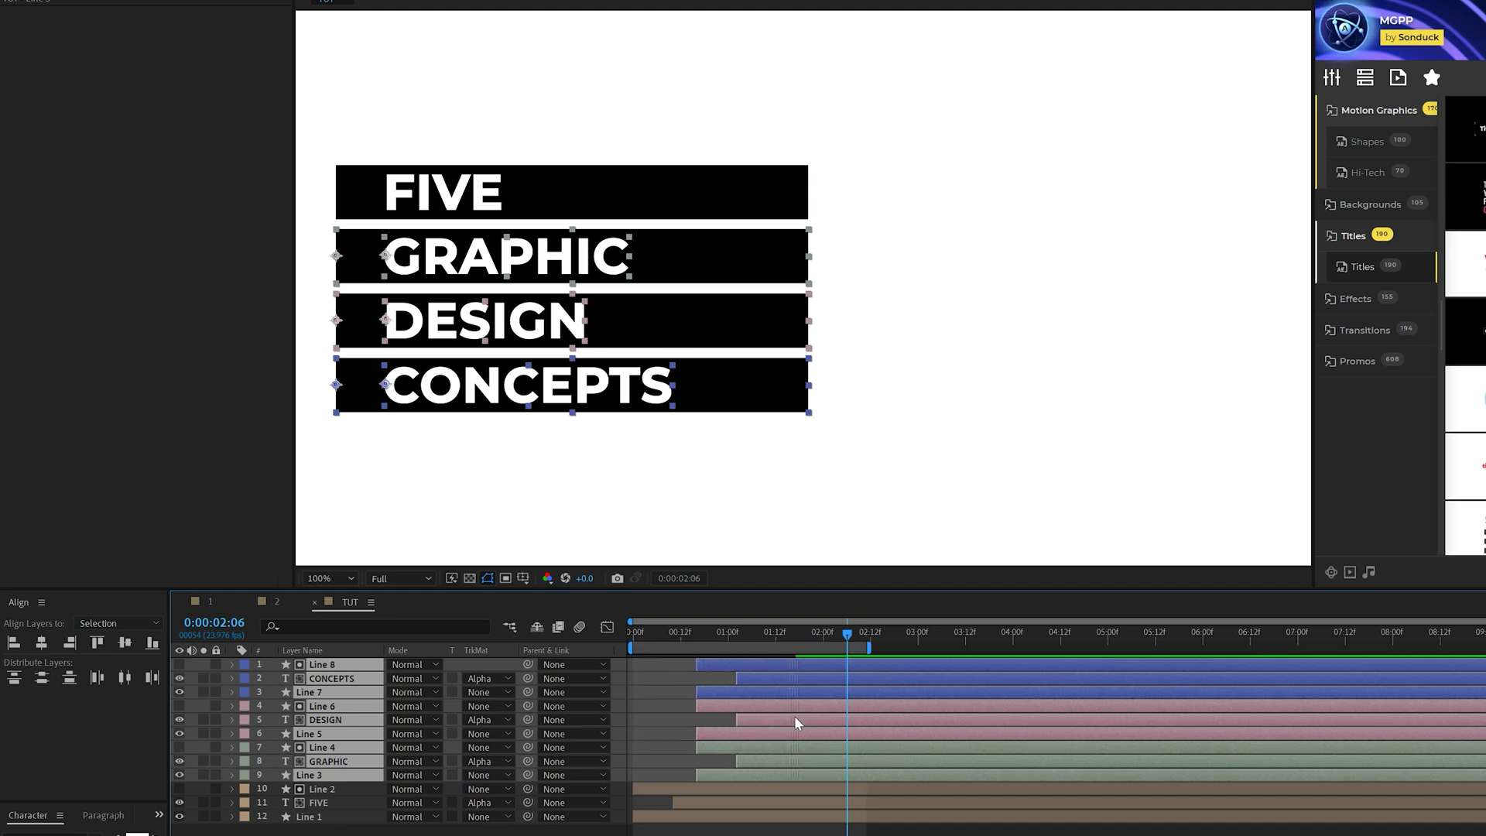
left_click(322, 747, "ctrl")
left_click(322, 760, "ctrl")
left_click(317, 773, "ctrl")
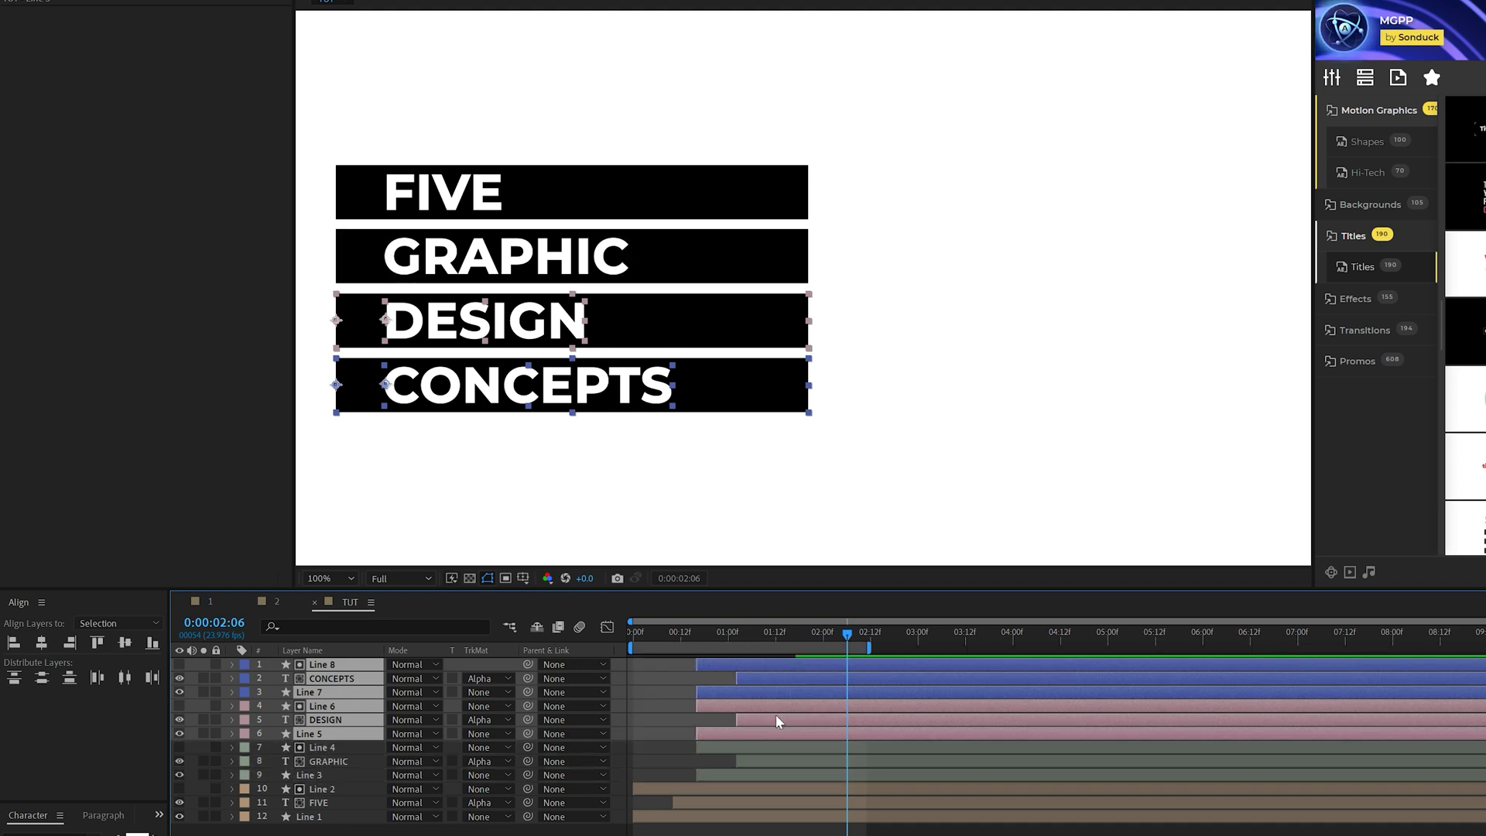
left_click_drag(775, 720, 843, 718)
left_click(331, 735, "ctrl")
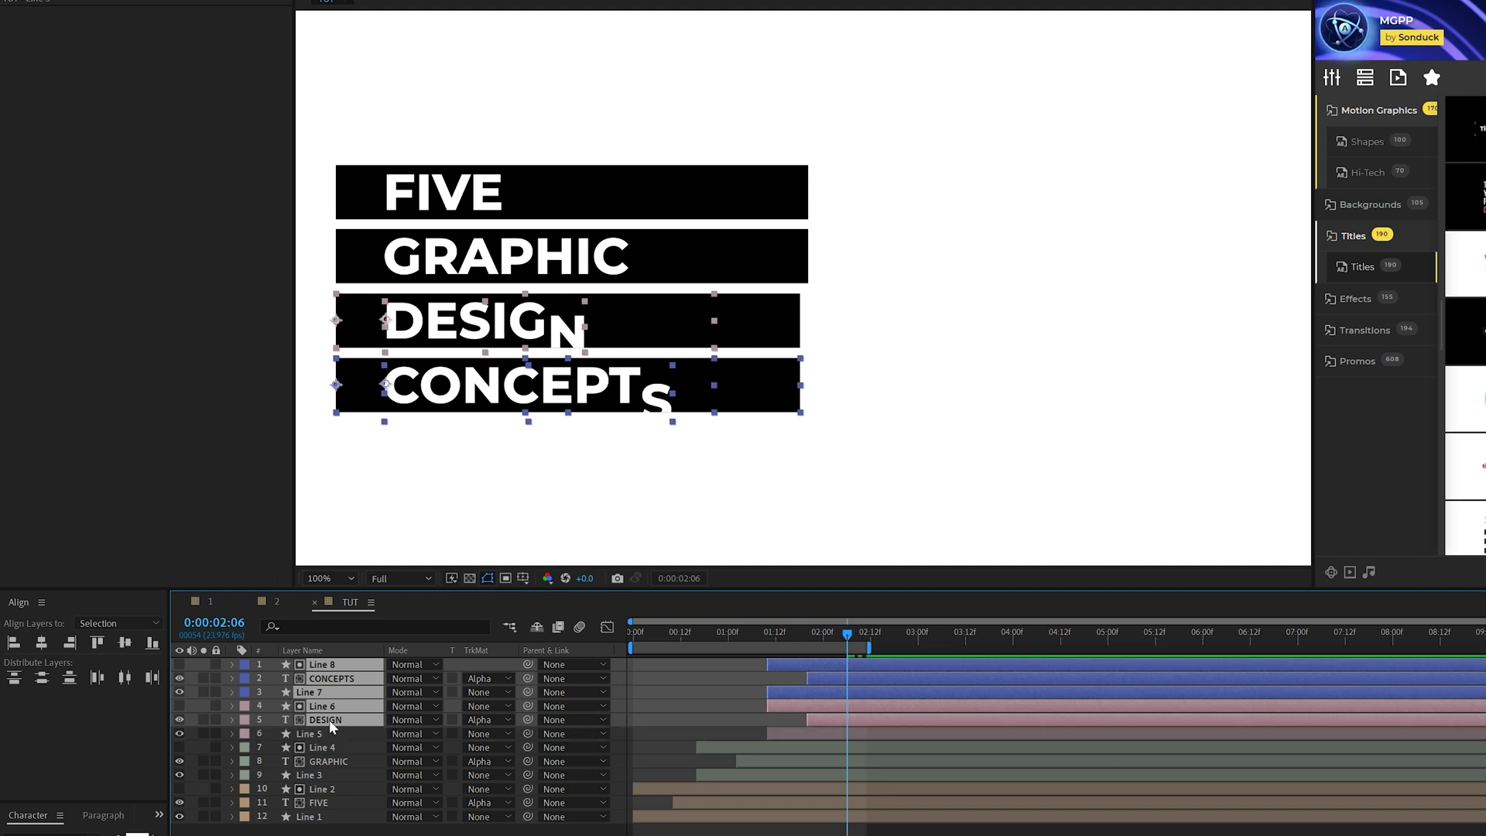
left_click(328, 720, "ctrl")
left_click(322, 705, "ctrl")
left_click_drag(865, 691, 950, 691)
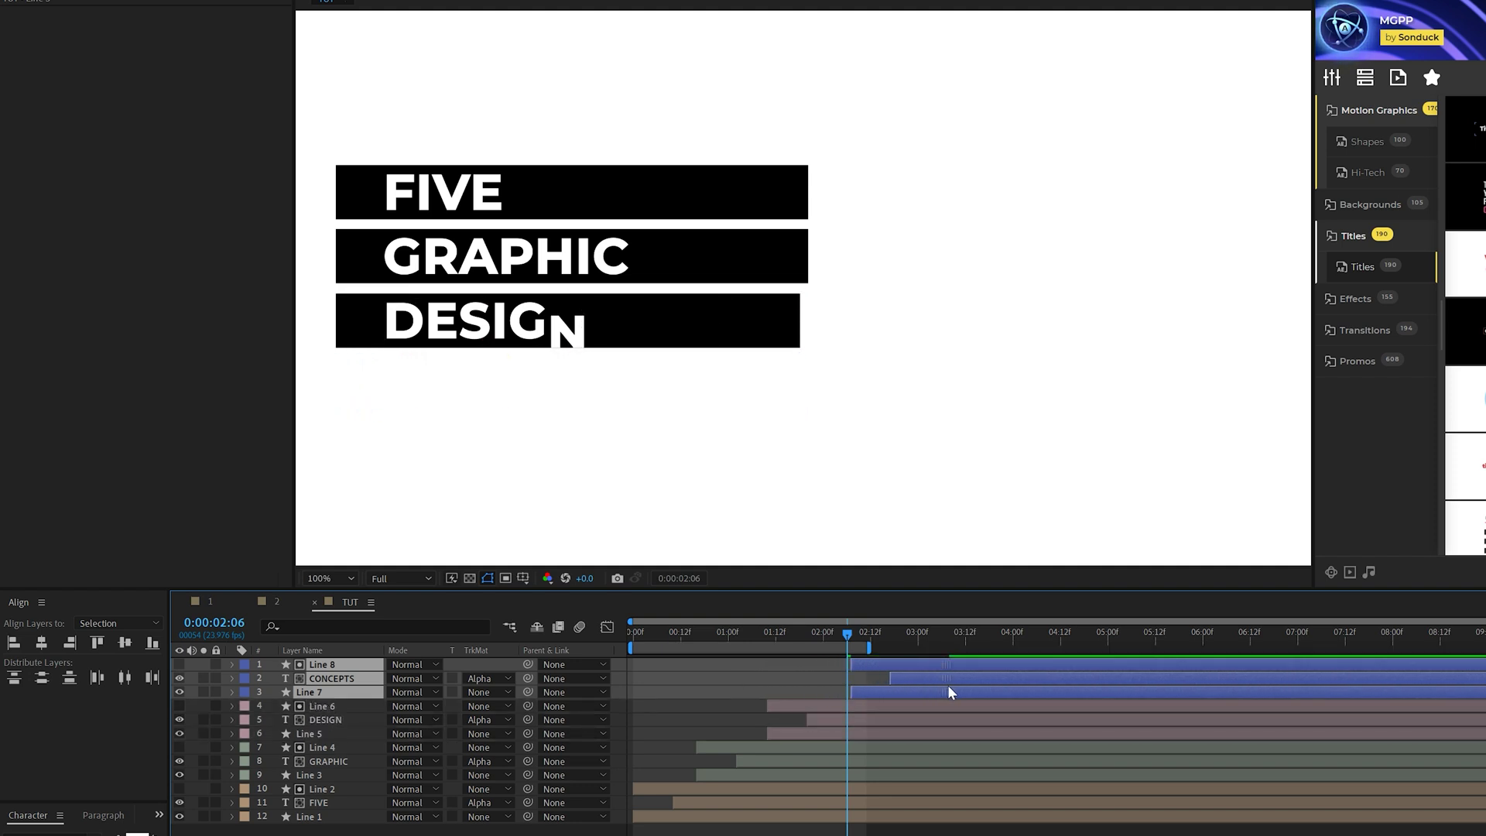
Step: Extend the work area to about four seconds and preview the staggered titles
left_click_drag(872, 647, 1018, 648)
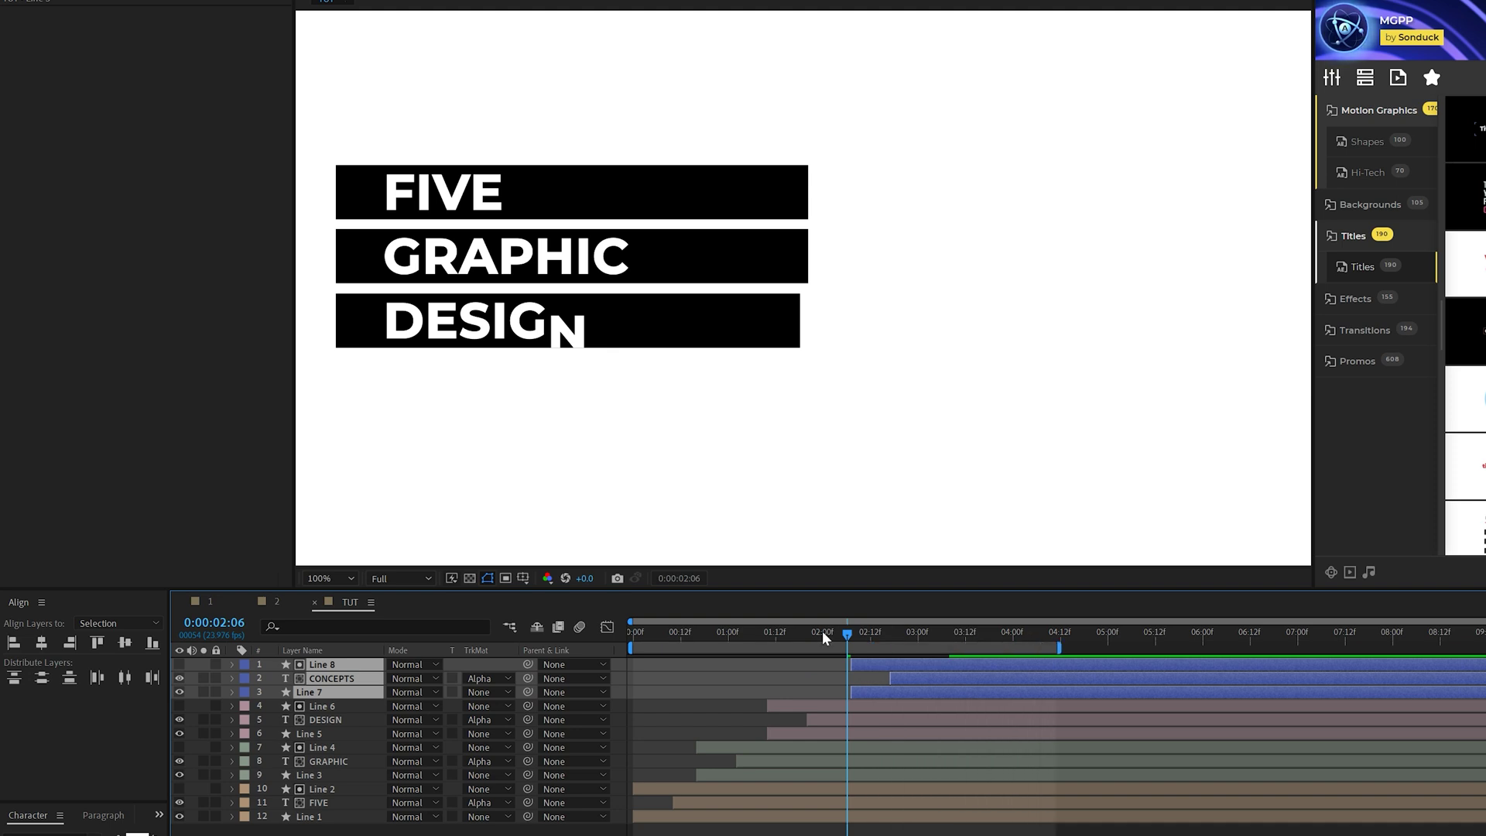
left_click_drag(822, 631, 641, 643)
key("space")
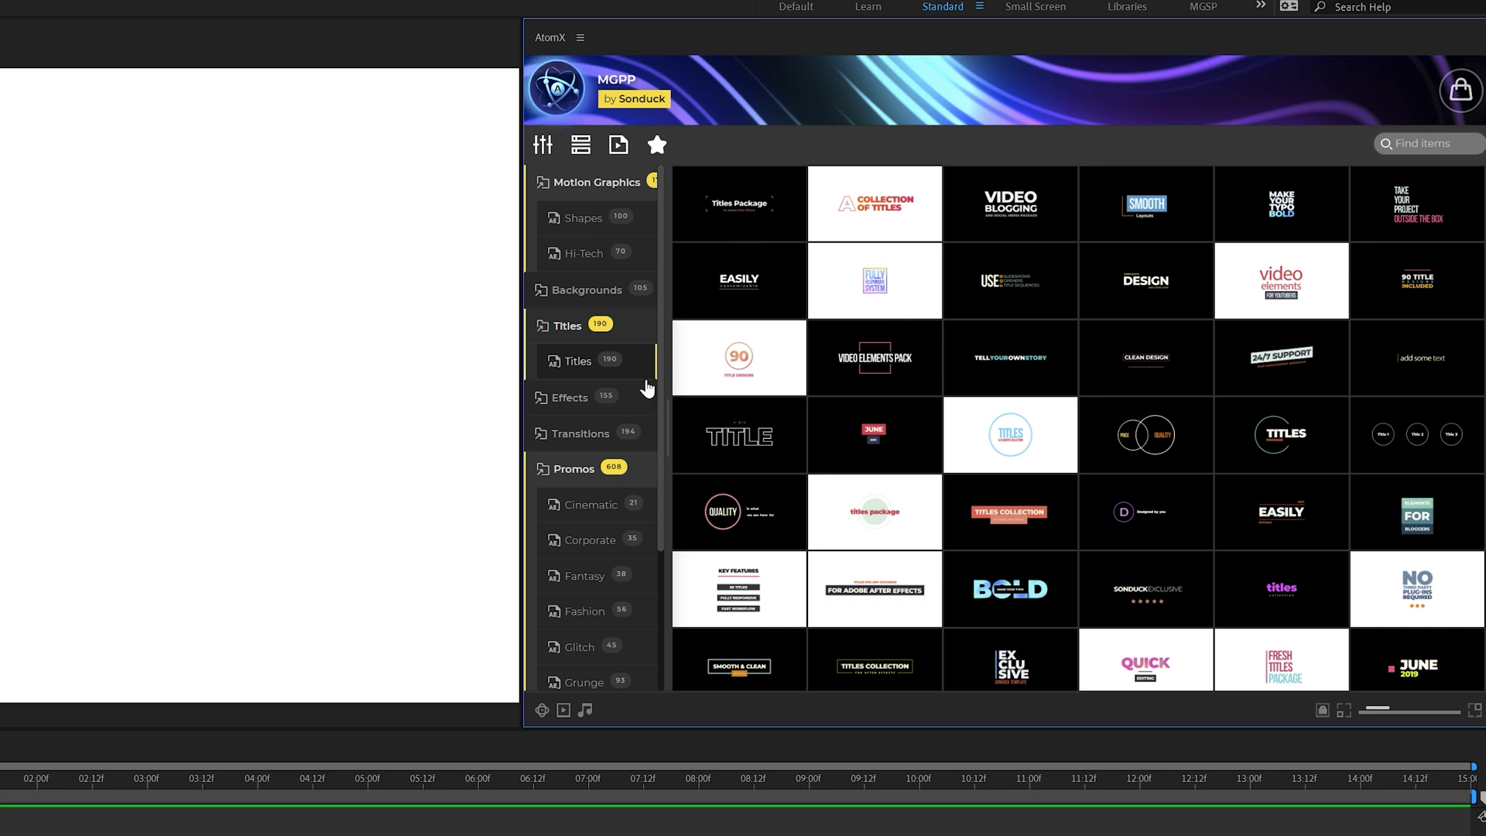
Step: Browse AtomX's Shapes, Light Overlays and Promos categories, then import Minimal's Black And White Presentation template
mouse_move(712, 331)
mouse_move(759, 279)
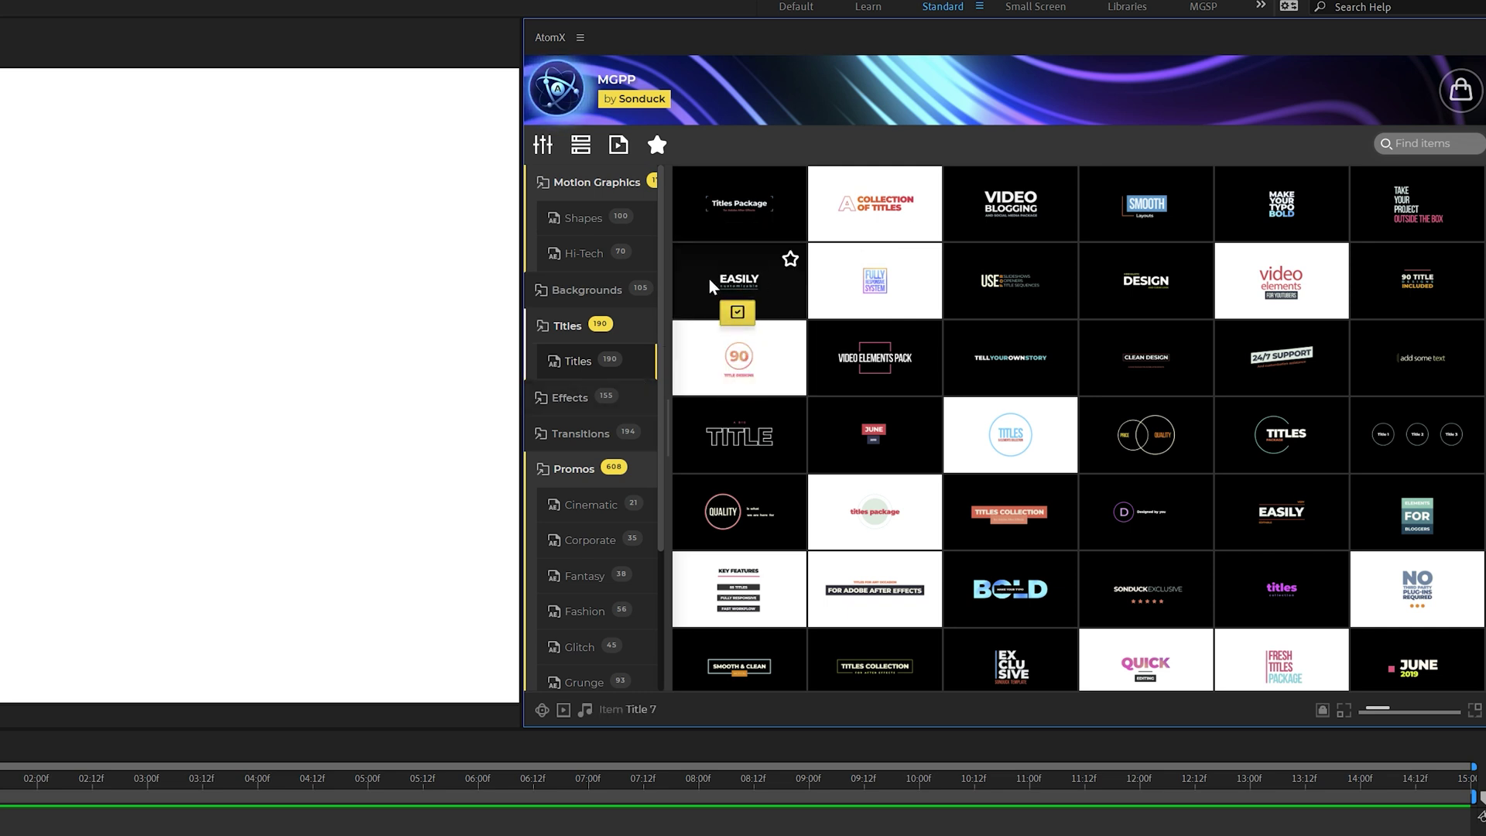
left_click(581, 218)
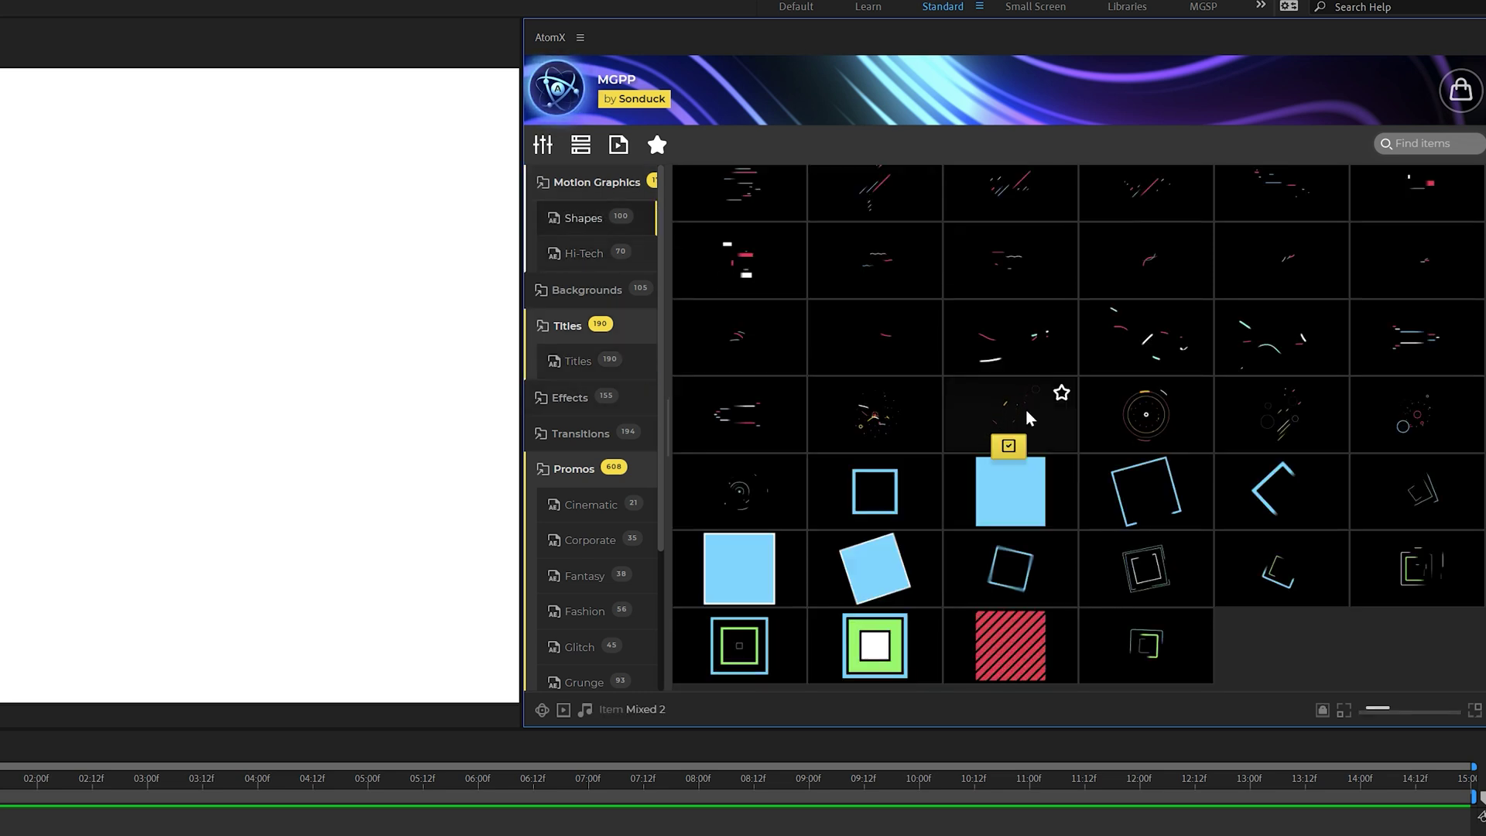
left_click(595, 397)
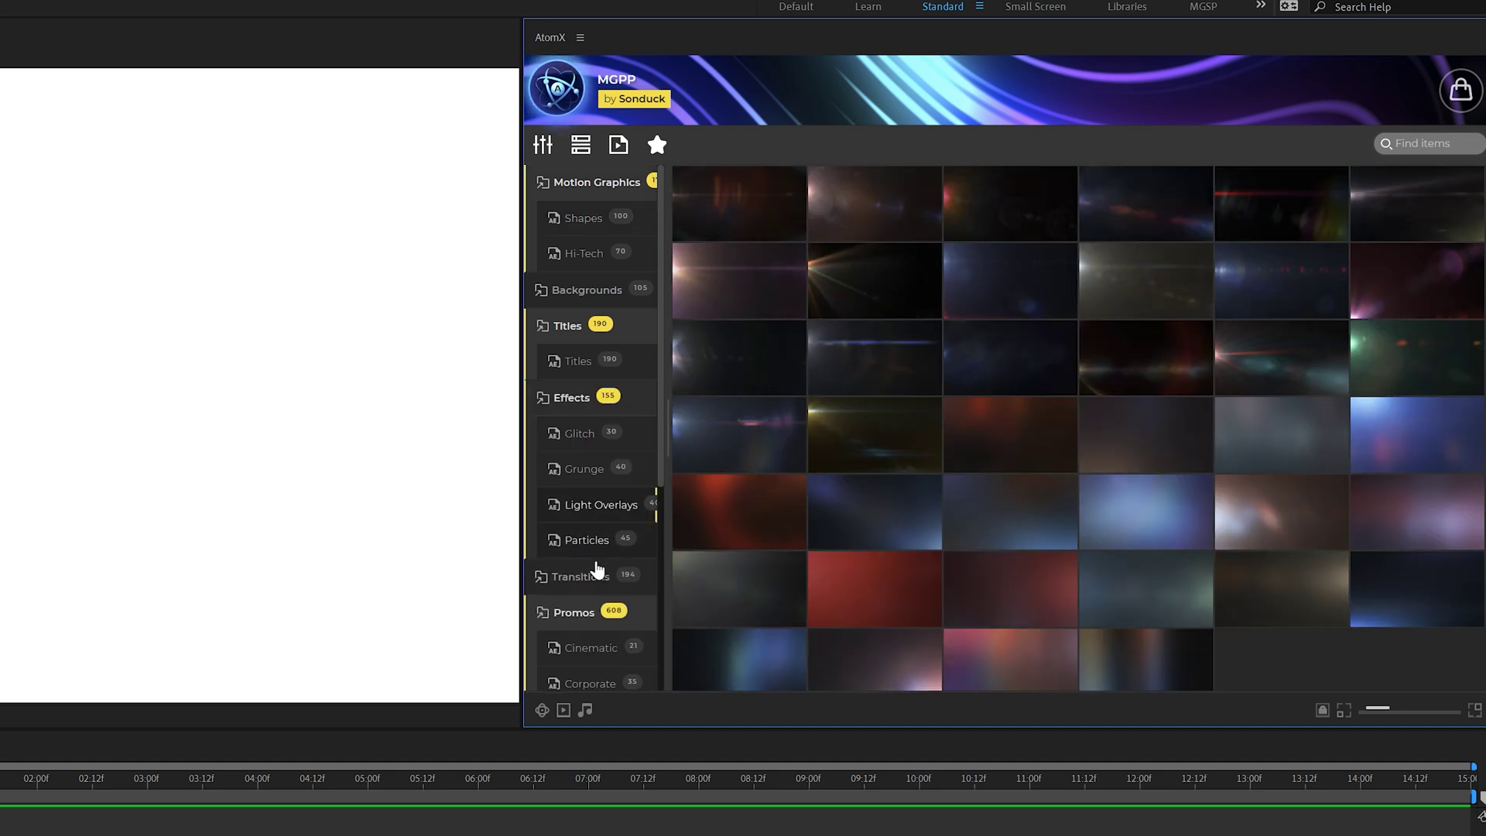
left_click(589, 574)
left_click(581, 494)
scroll(581, 493, "down", 1)
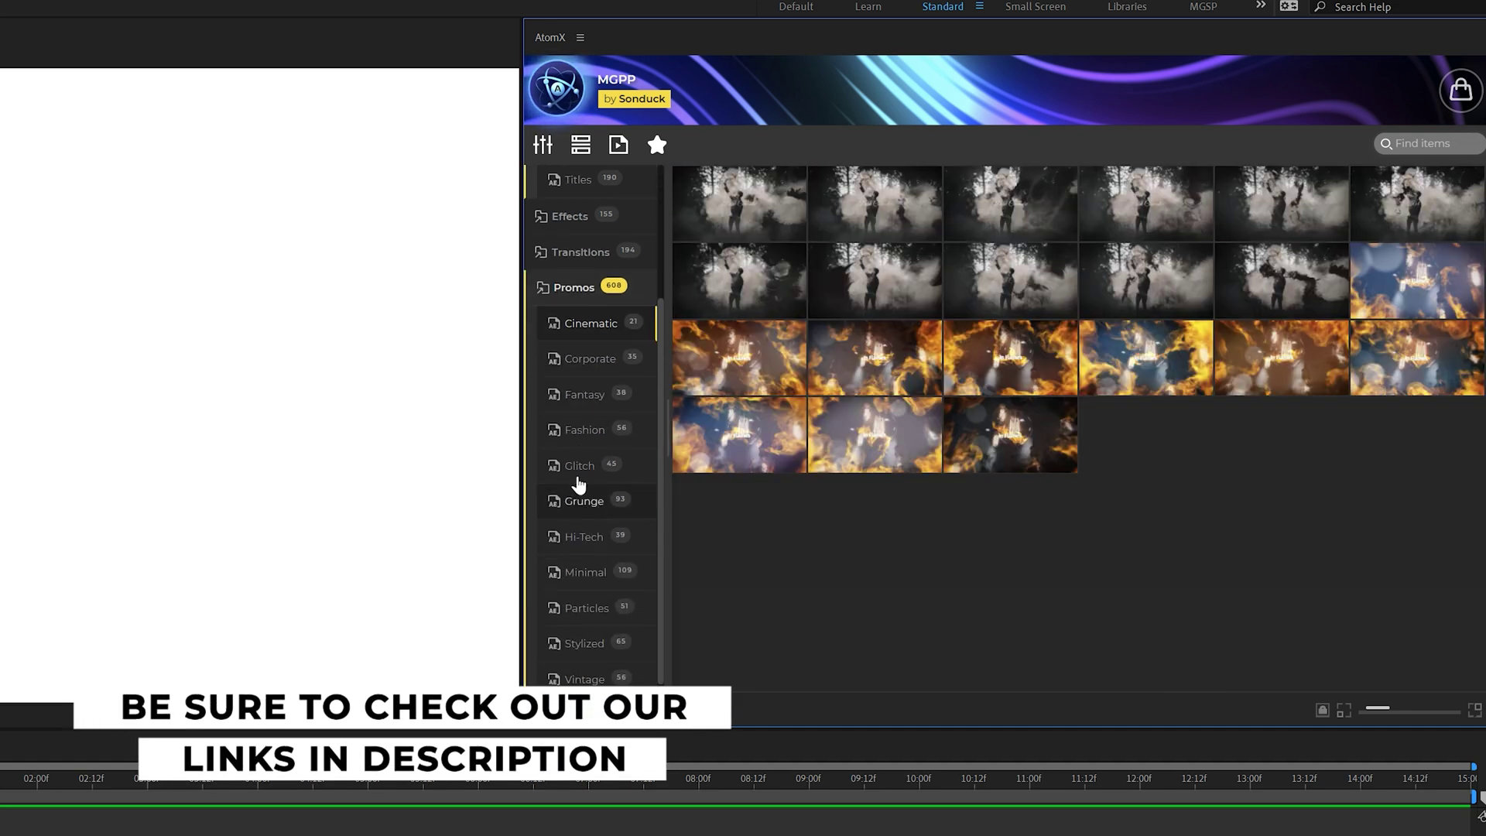
left_click(579, 575)
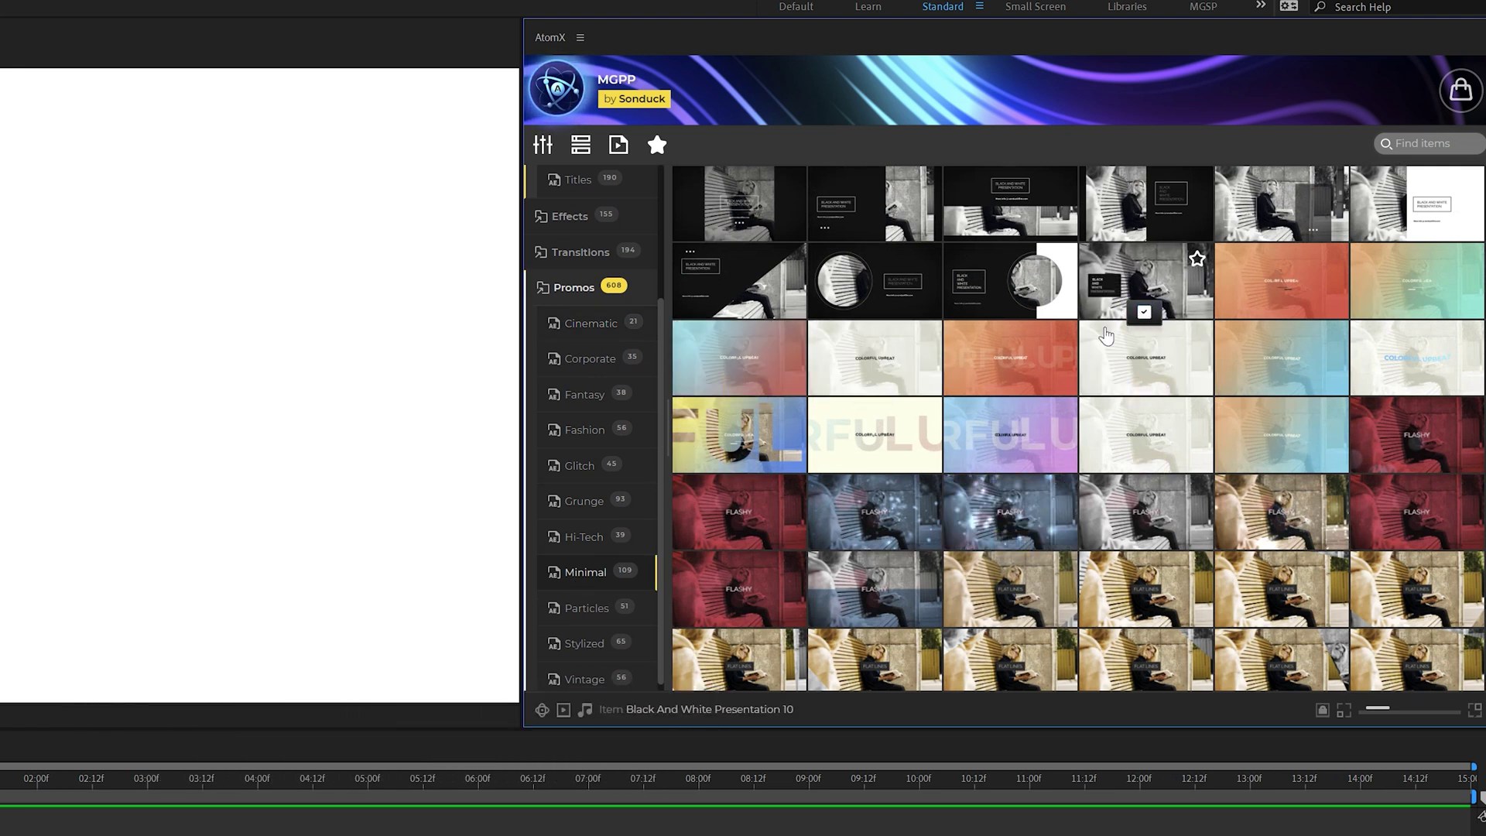
left_click(1145, 311)
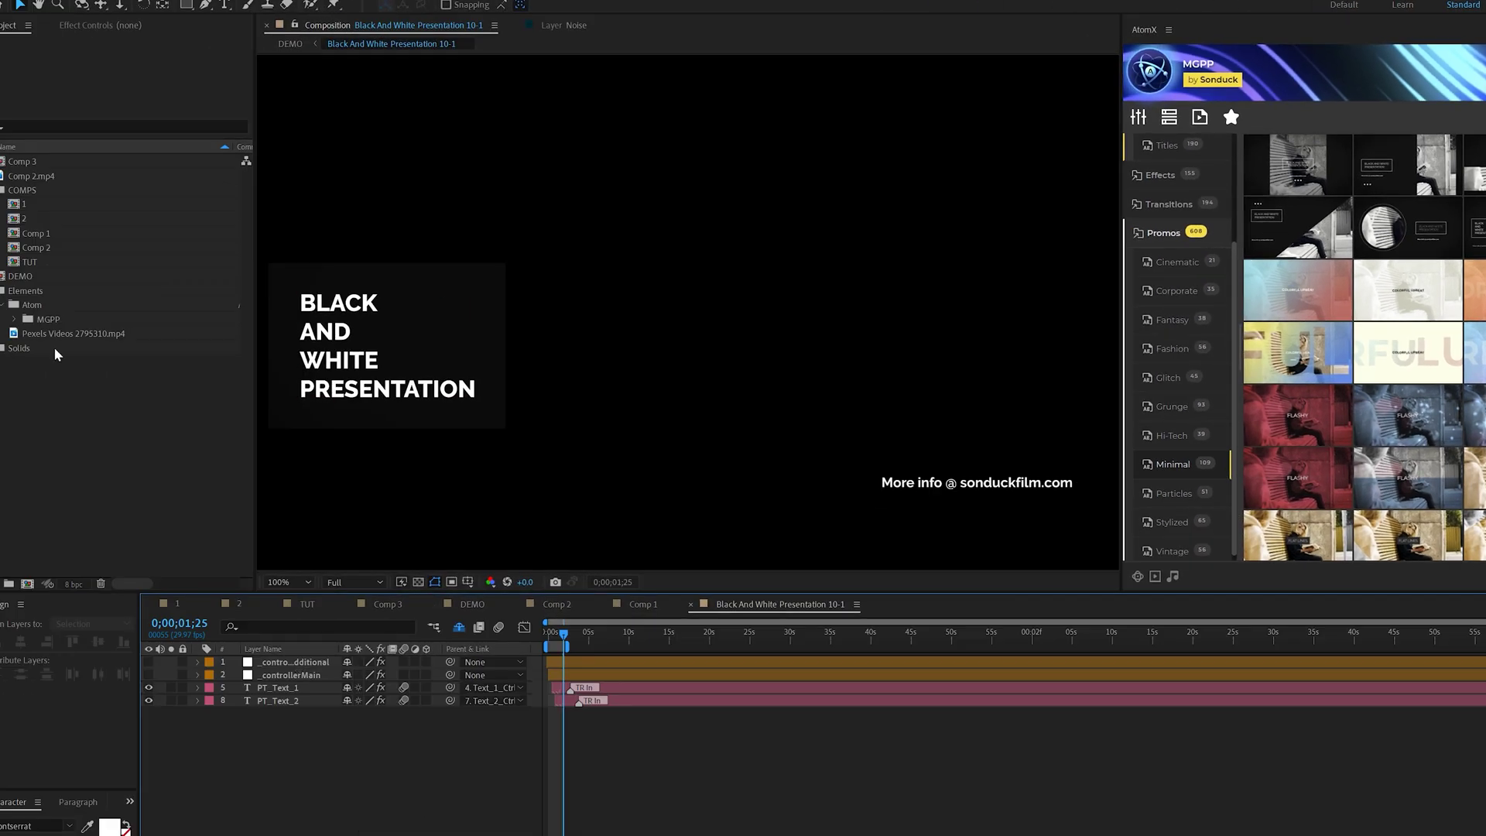
Step: Place the Pexels Videos 2795310.mp4 footage into the Comp 1 timeline
left_click_drag(70, 334, 303, 778)
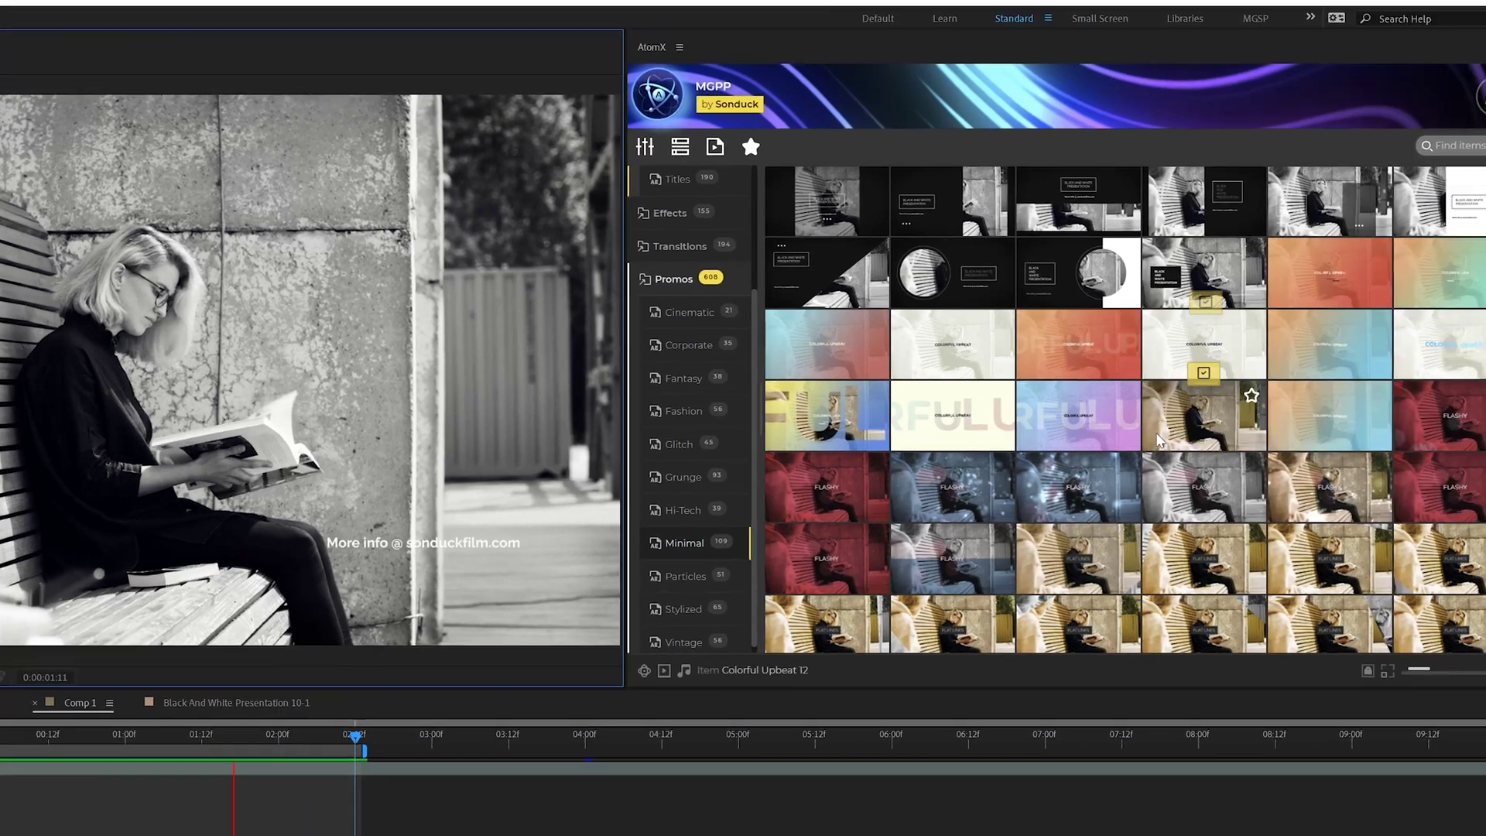
scroll(1393, 406, "down", 5)
scroll(1034, 485, "down", 1)
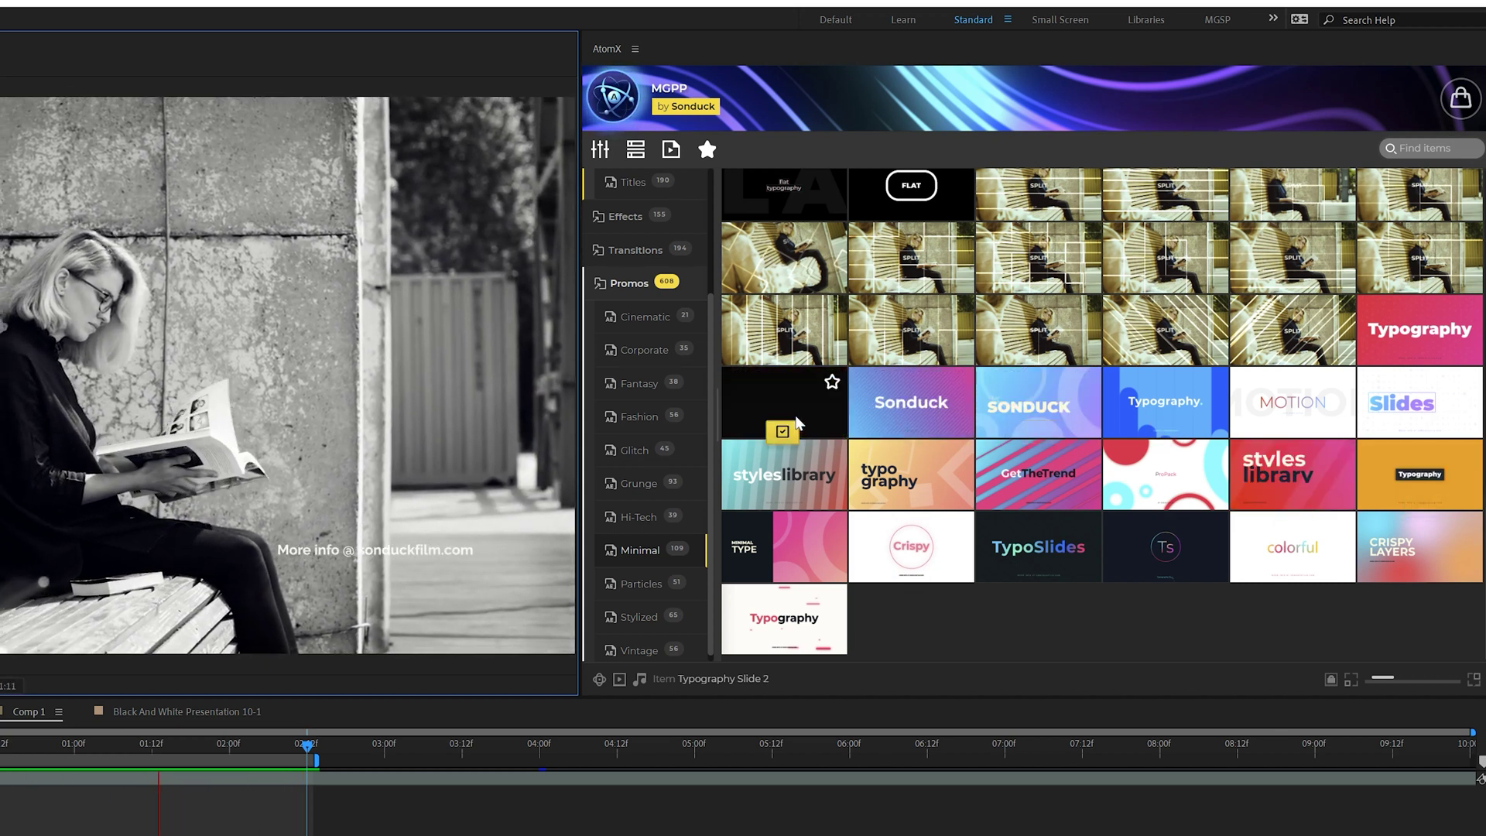
Step: Collapse the Promos category in the AtomX library
scroll(807, 402, "up", 5)
scroll(691, 392, "up", 5)
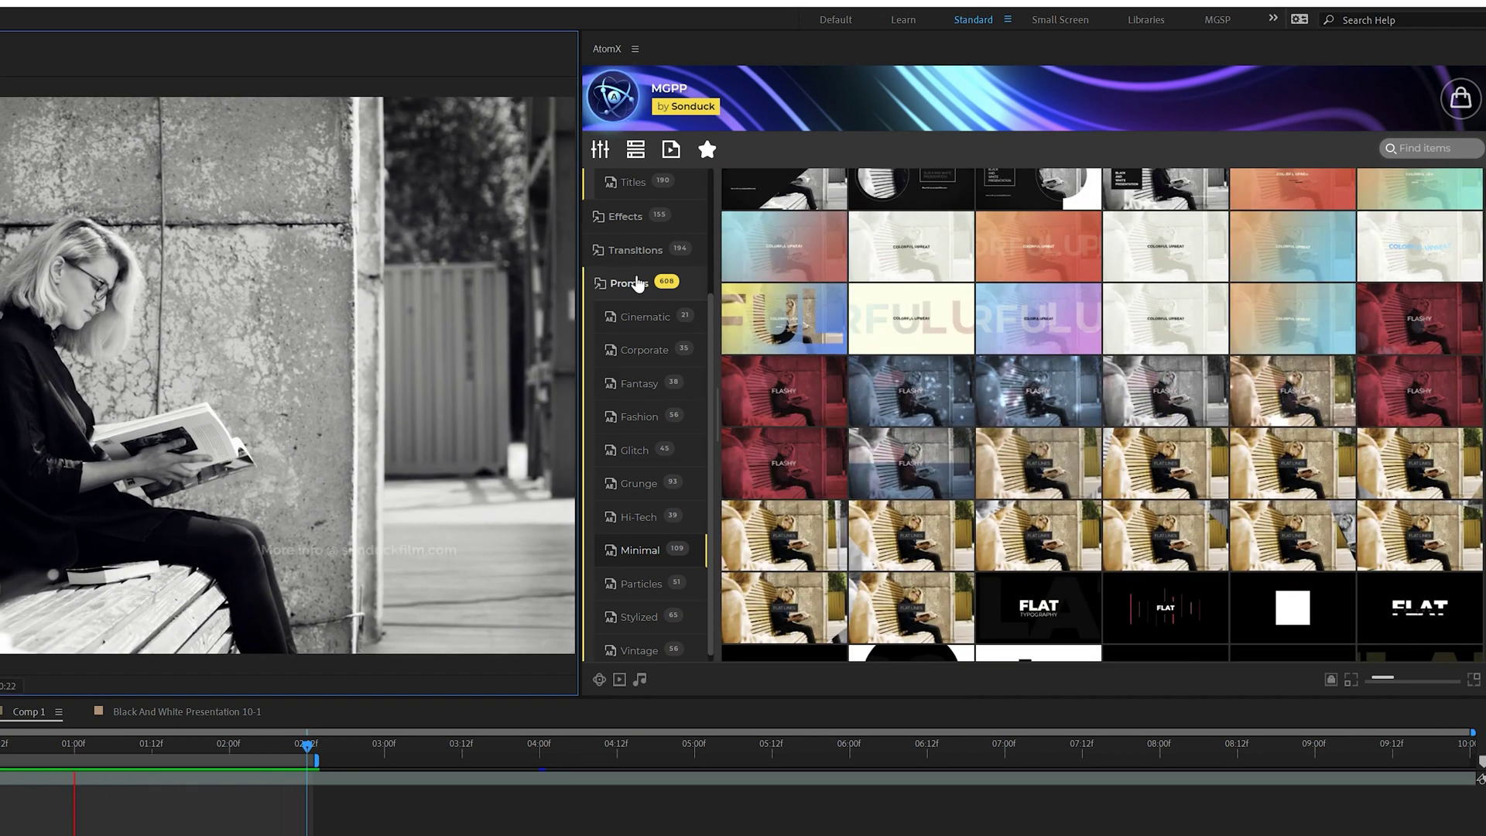
left_click(636, 320)
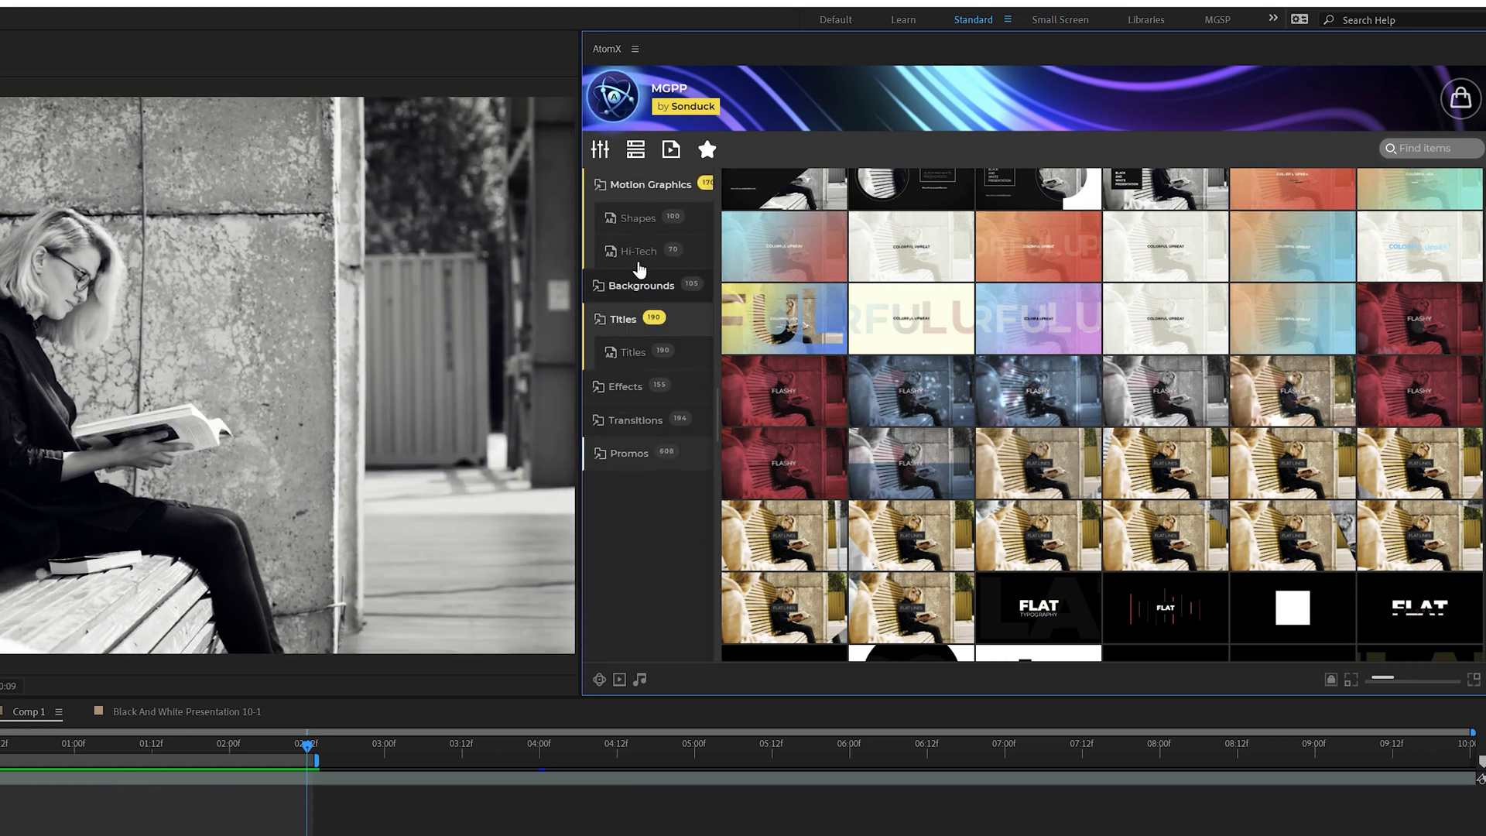
left_click(896, 93)
left_click(787, 231)
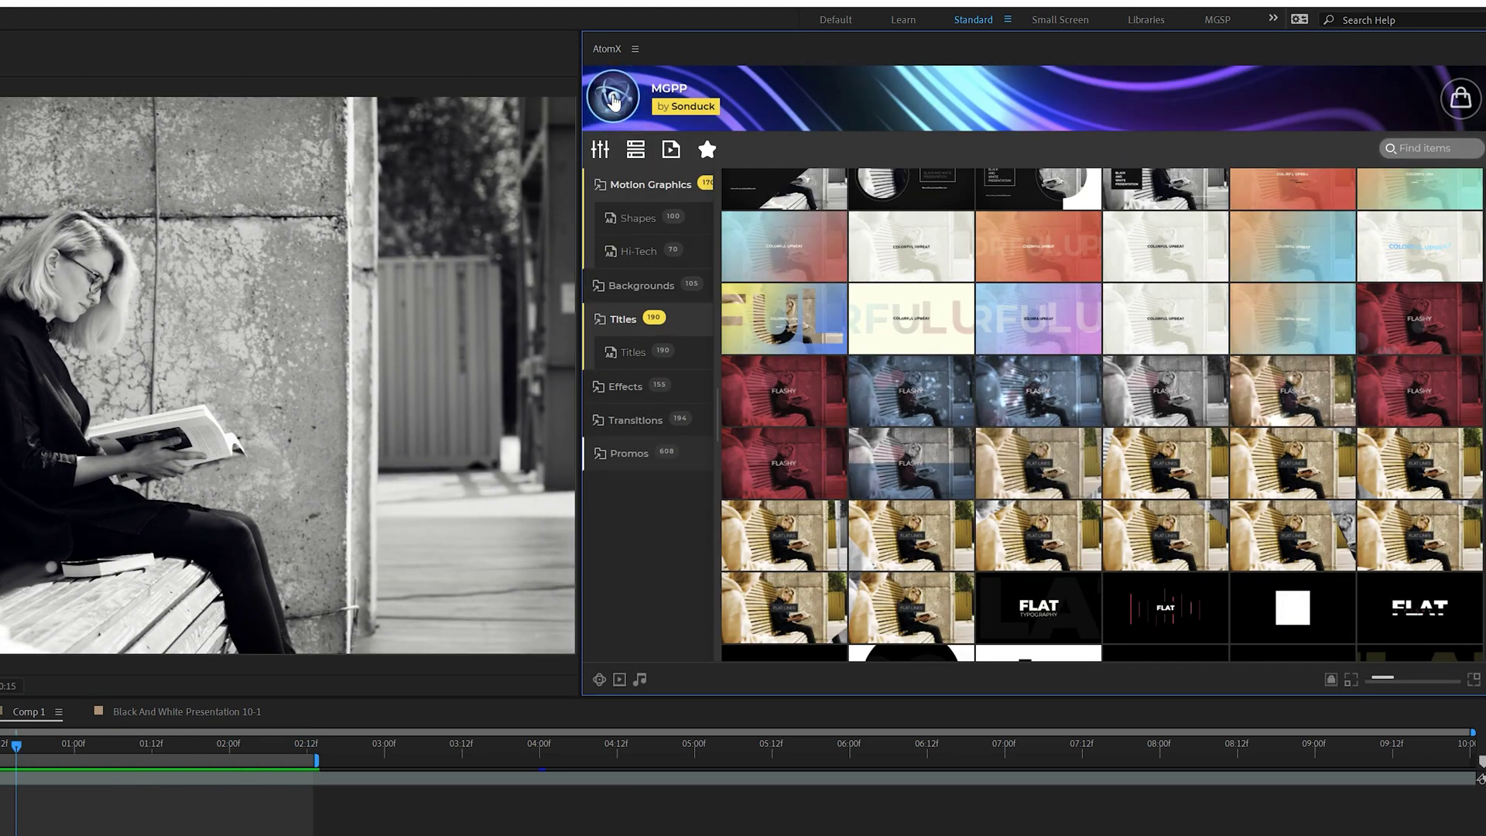
Step: Load the Modern Titles Pack from the installed template packages list
left_click(612, 101)
scroll(1005, 450, "down", 1)
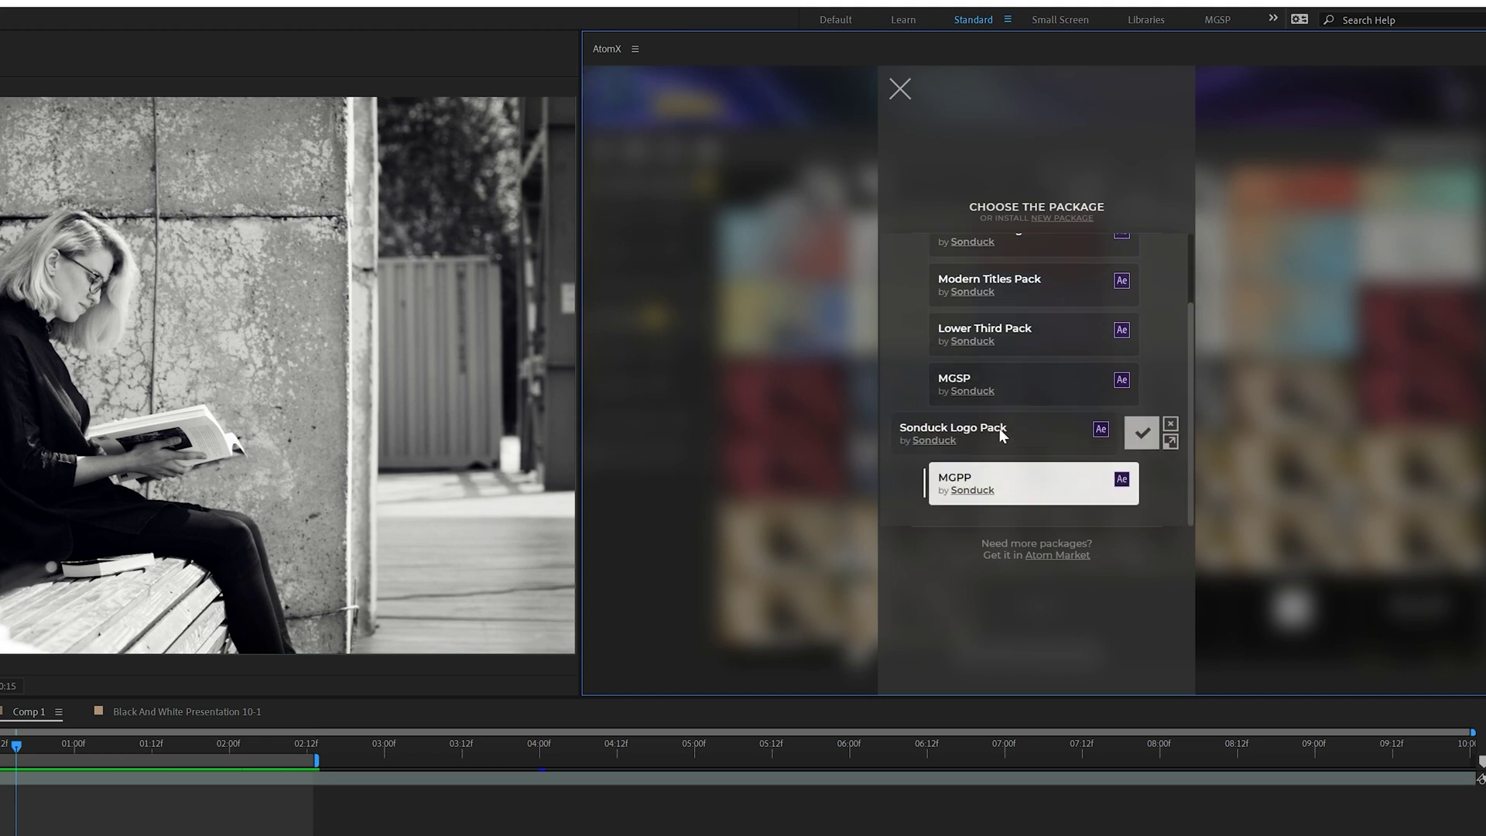
scroll(1000, 429, "up", 2)
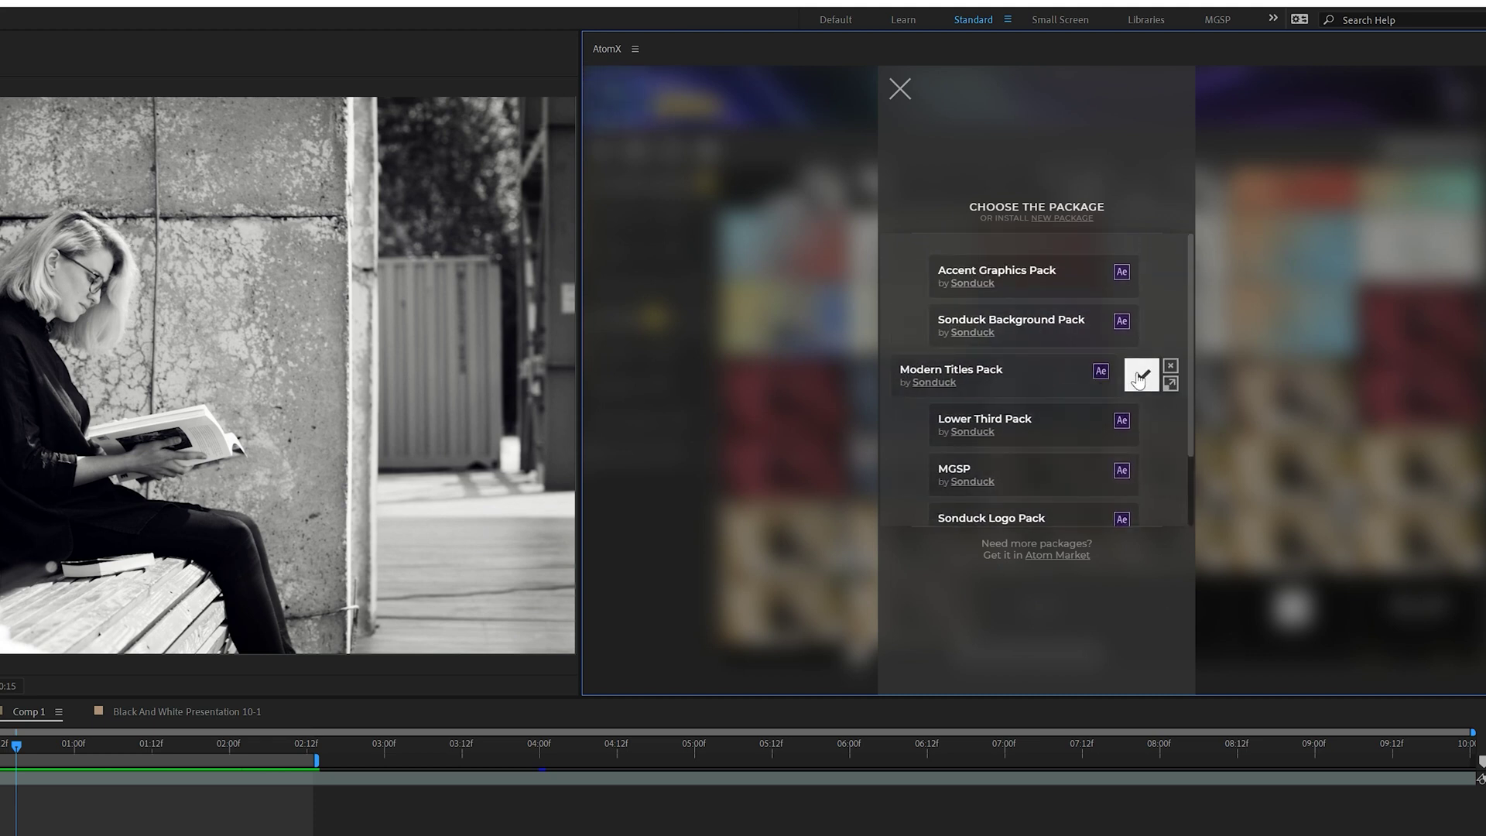
left_click(1135, 378)
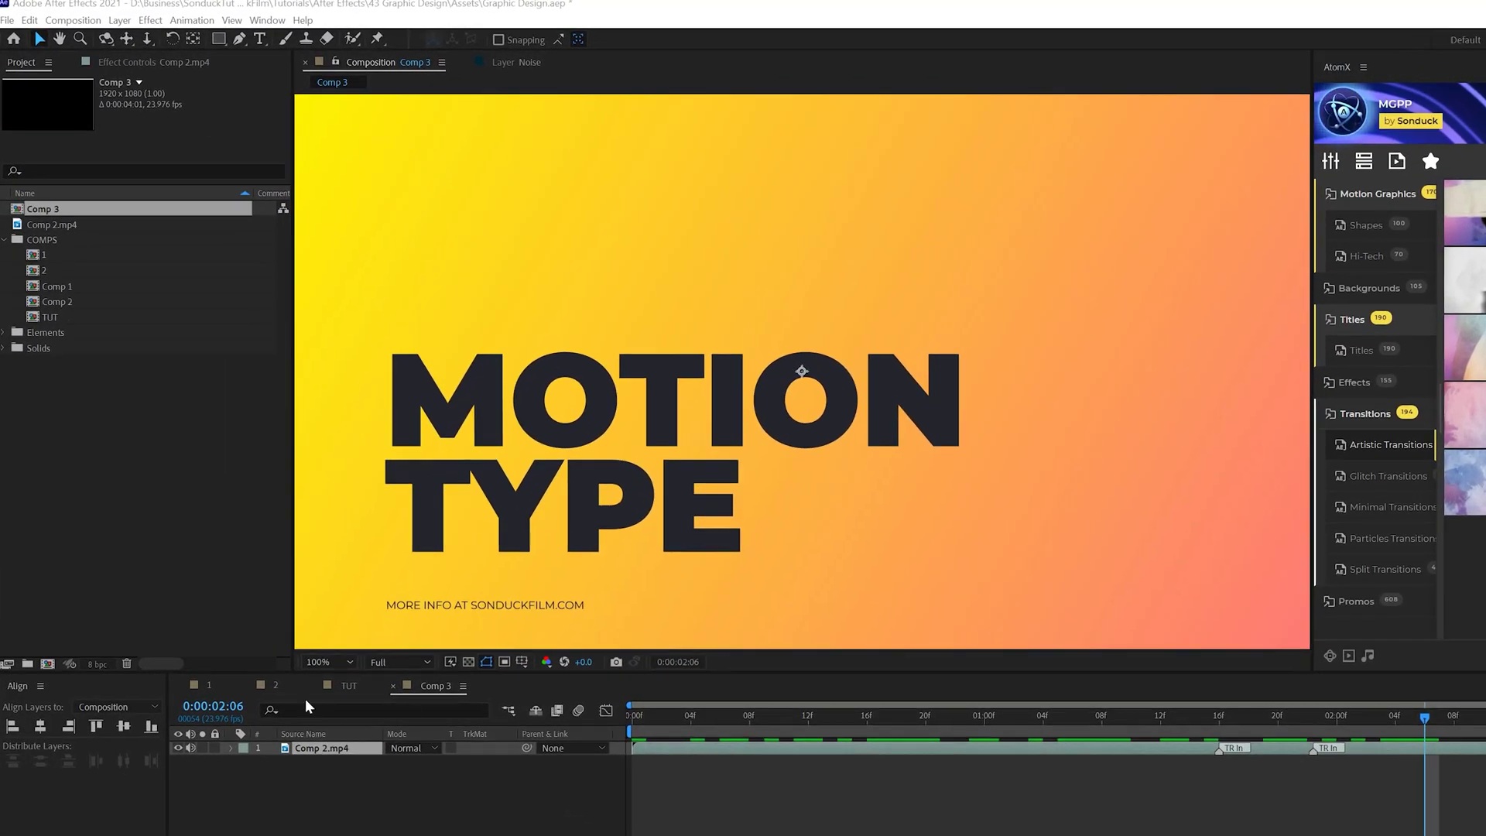
Step: Compare the TUT and MOTION TYPE compositions at two magnifications, finishing on TUT
left_click(342, 684)
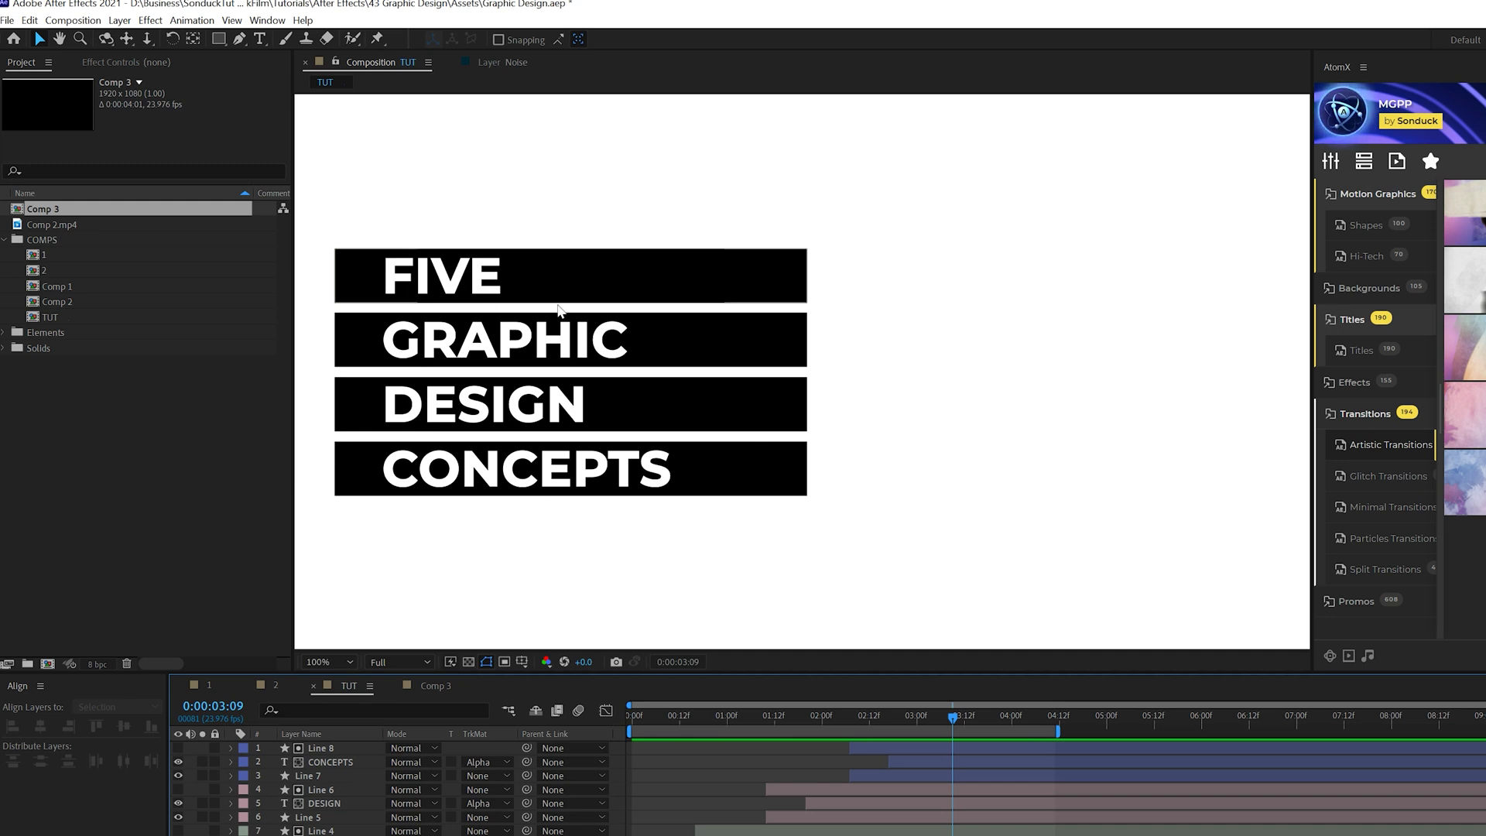
left_click(432, 685)
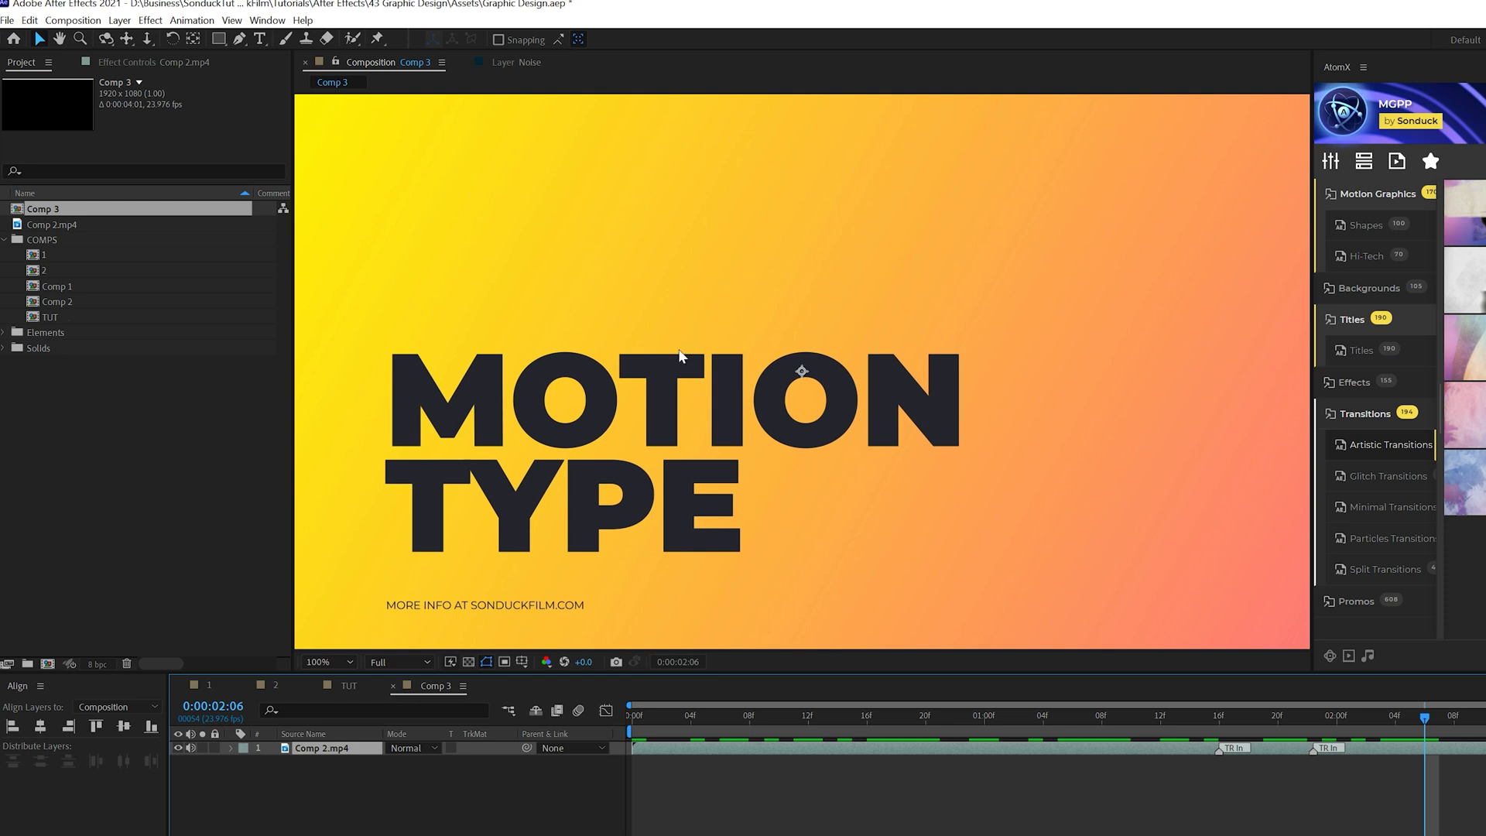
key("comma")
key("period")
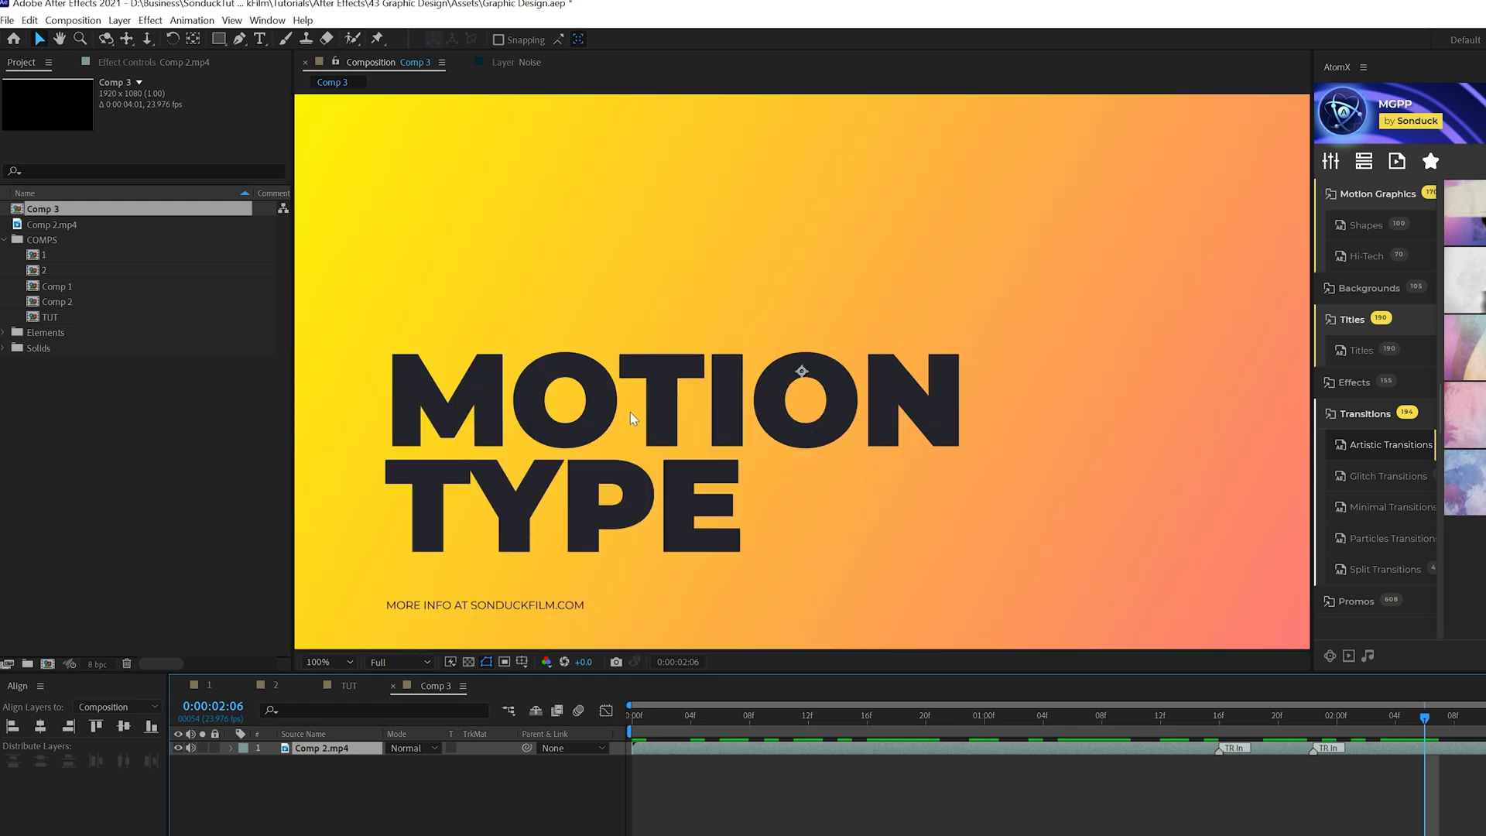
key("comma")
key("comma")
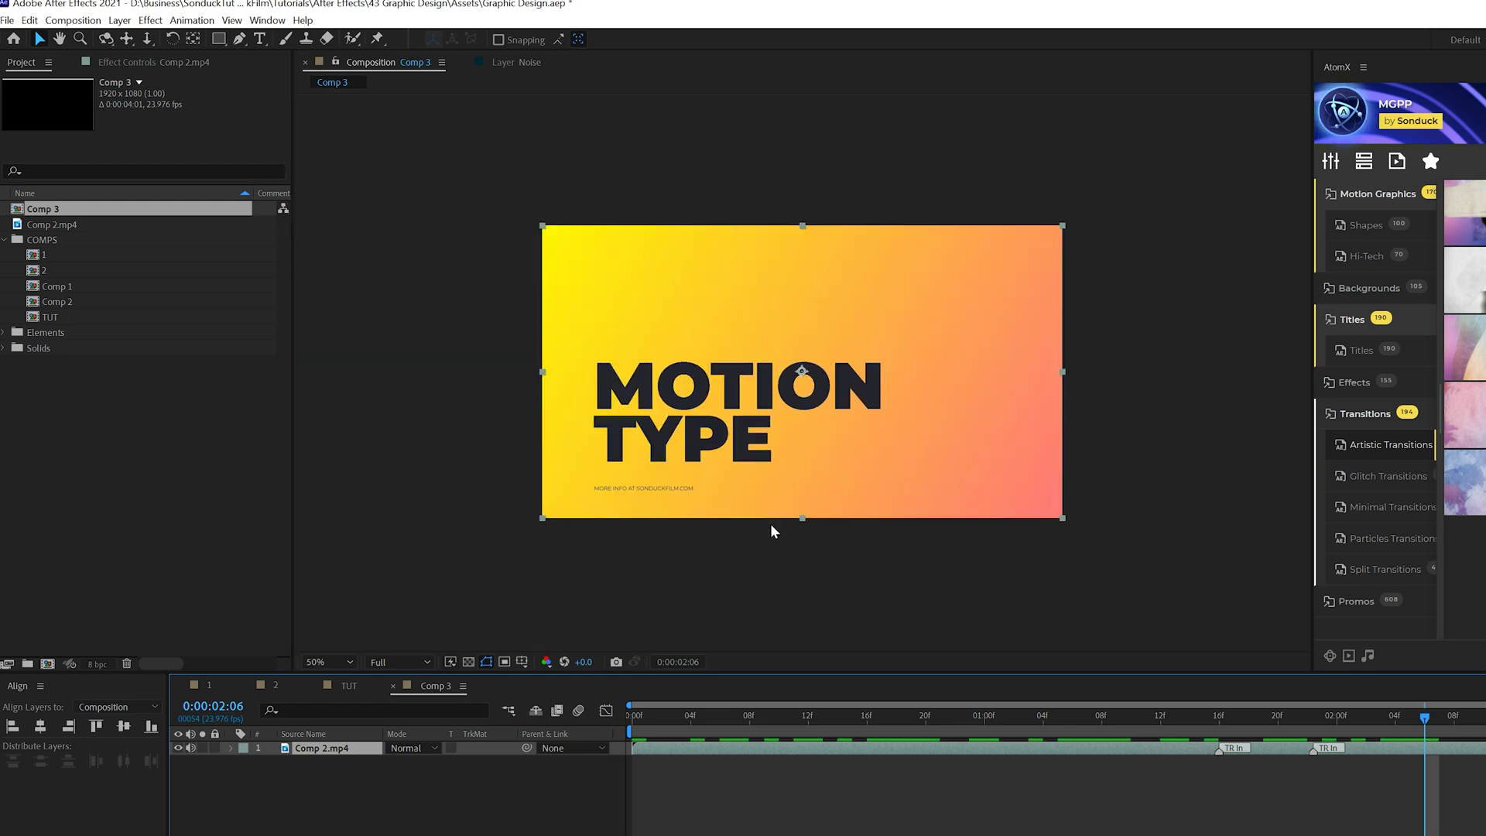
key("period")
key("period")
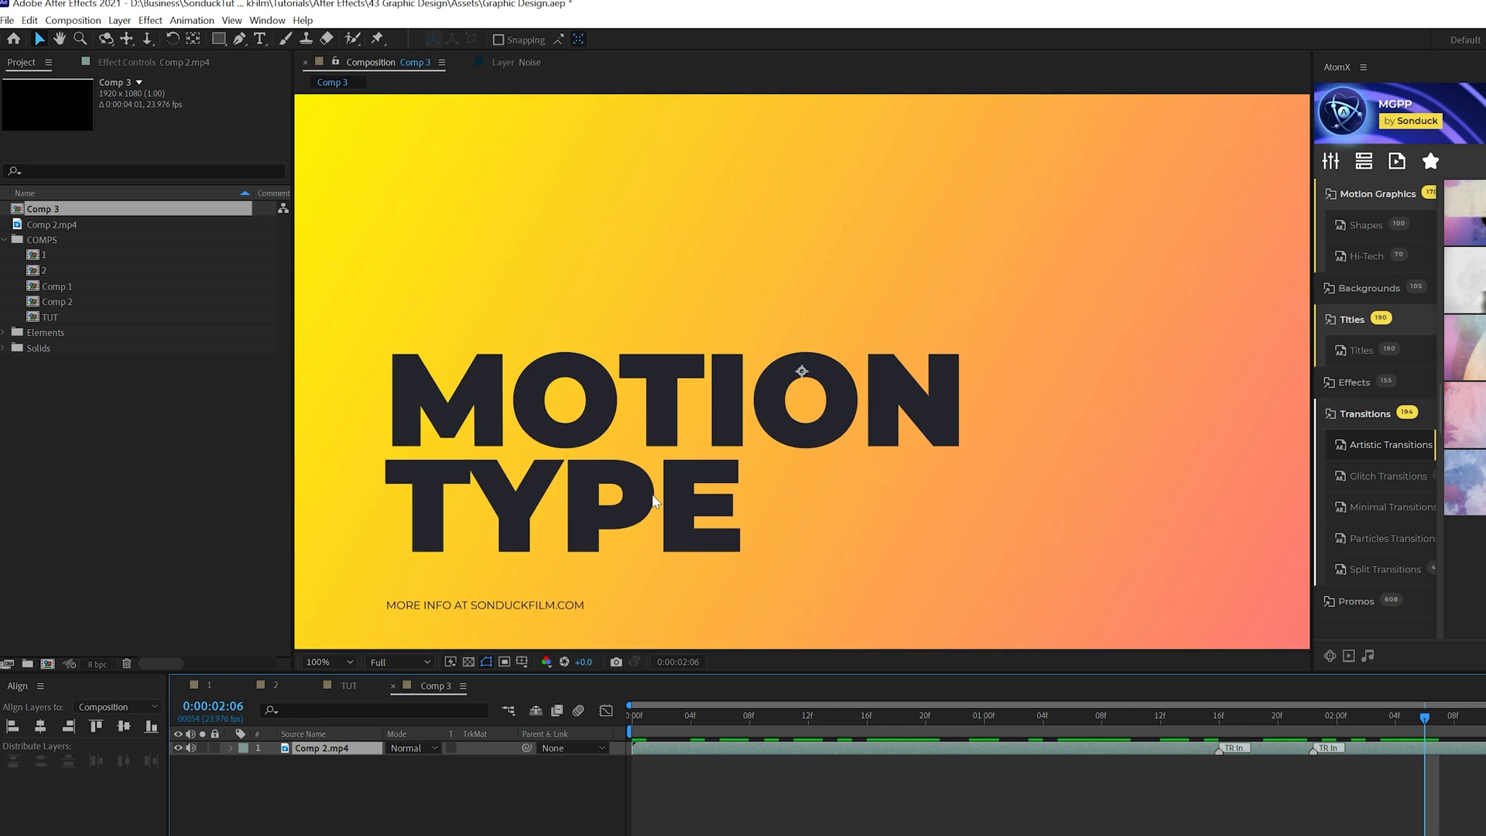
left_click(355, 687)
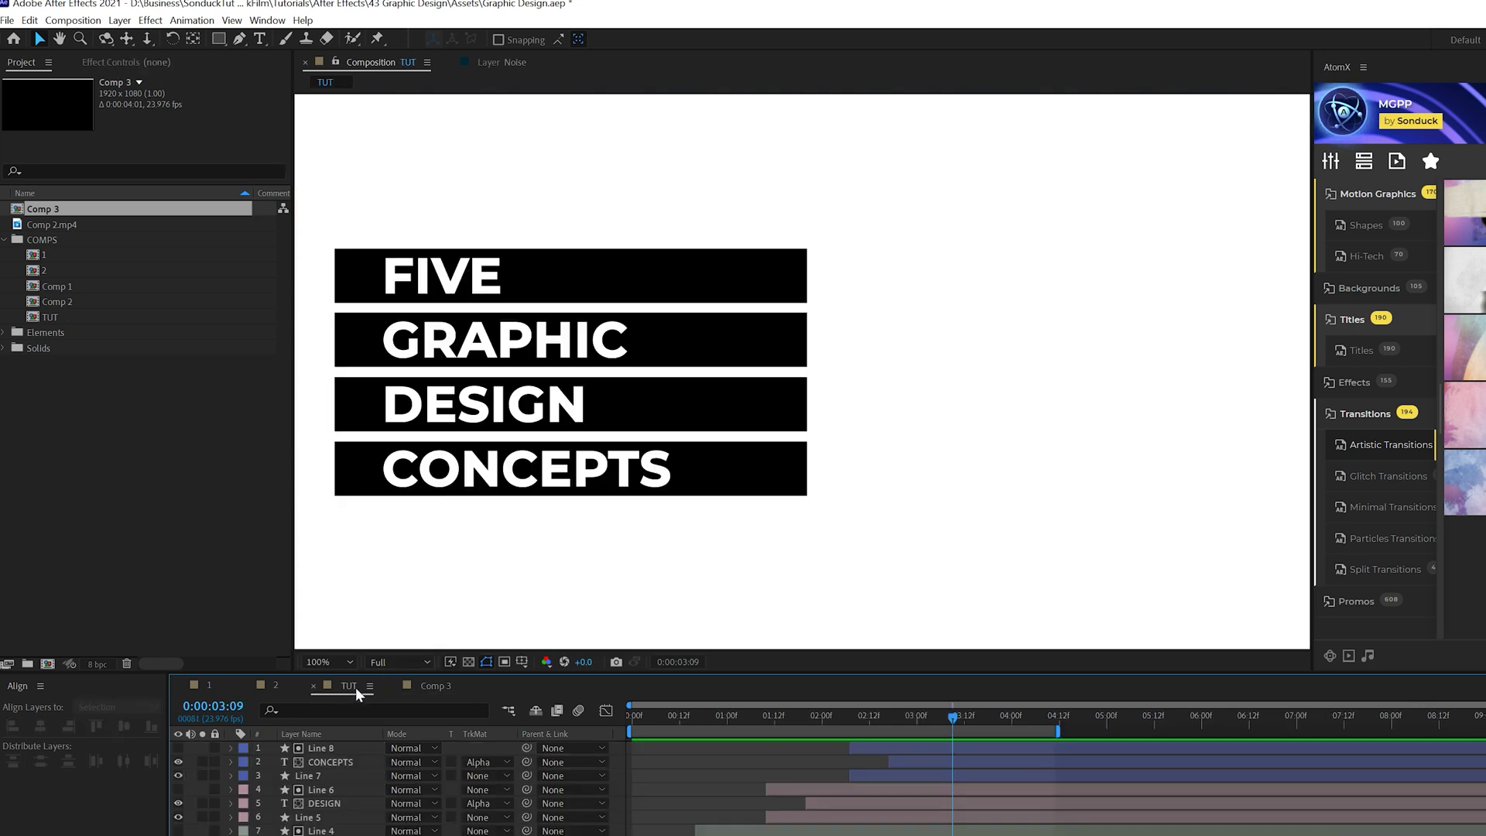
left_click(282, 687)
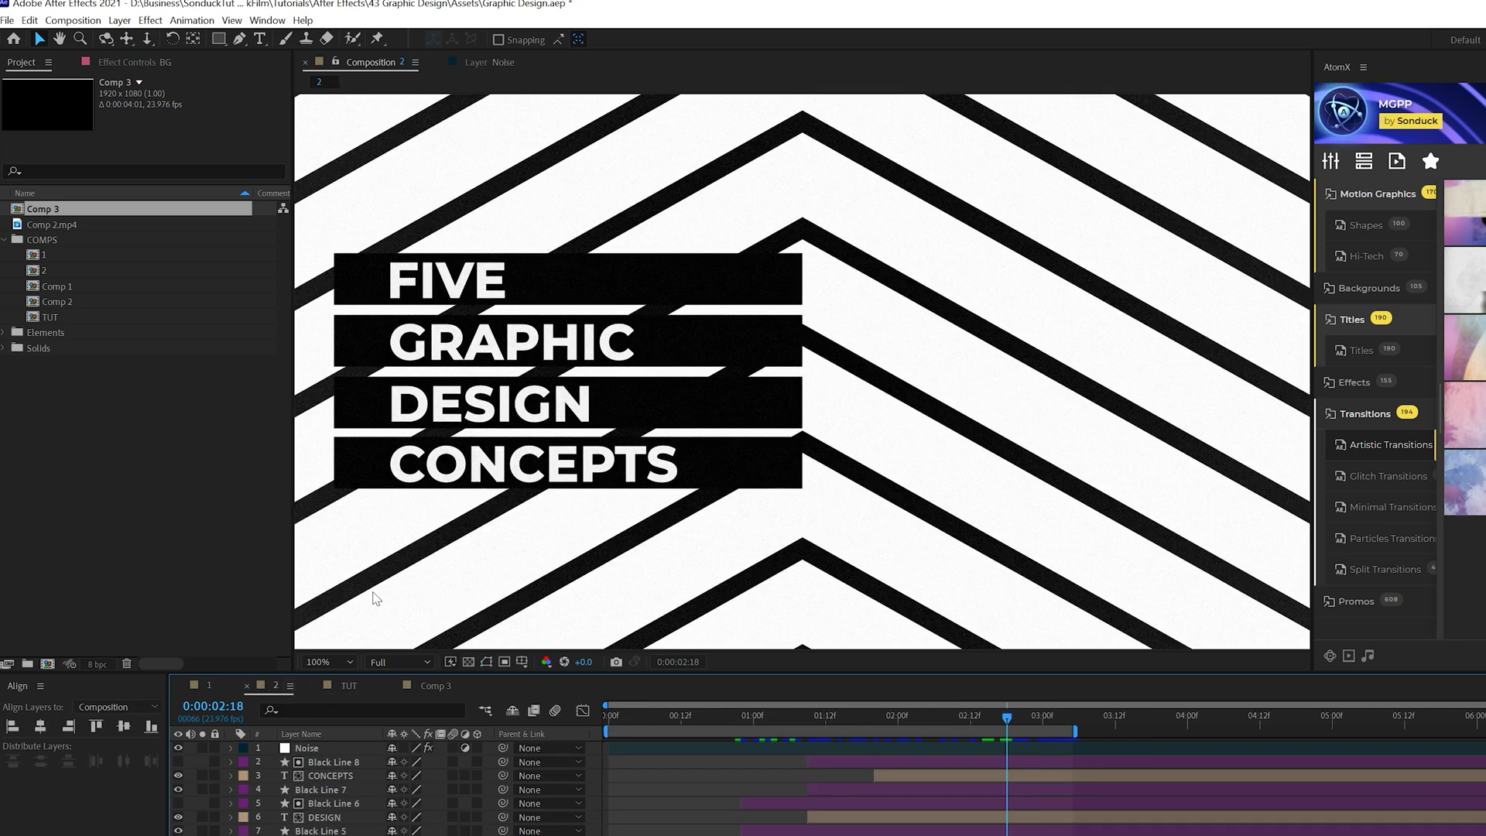
left_click(348, 687)
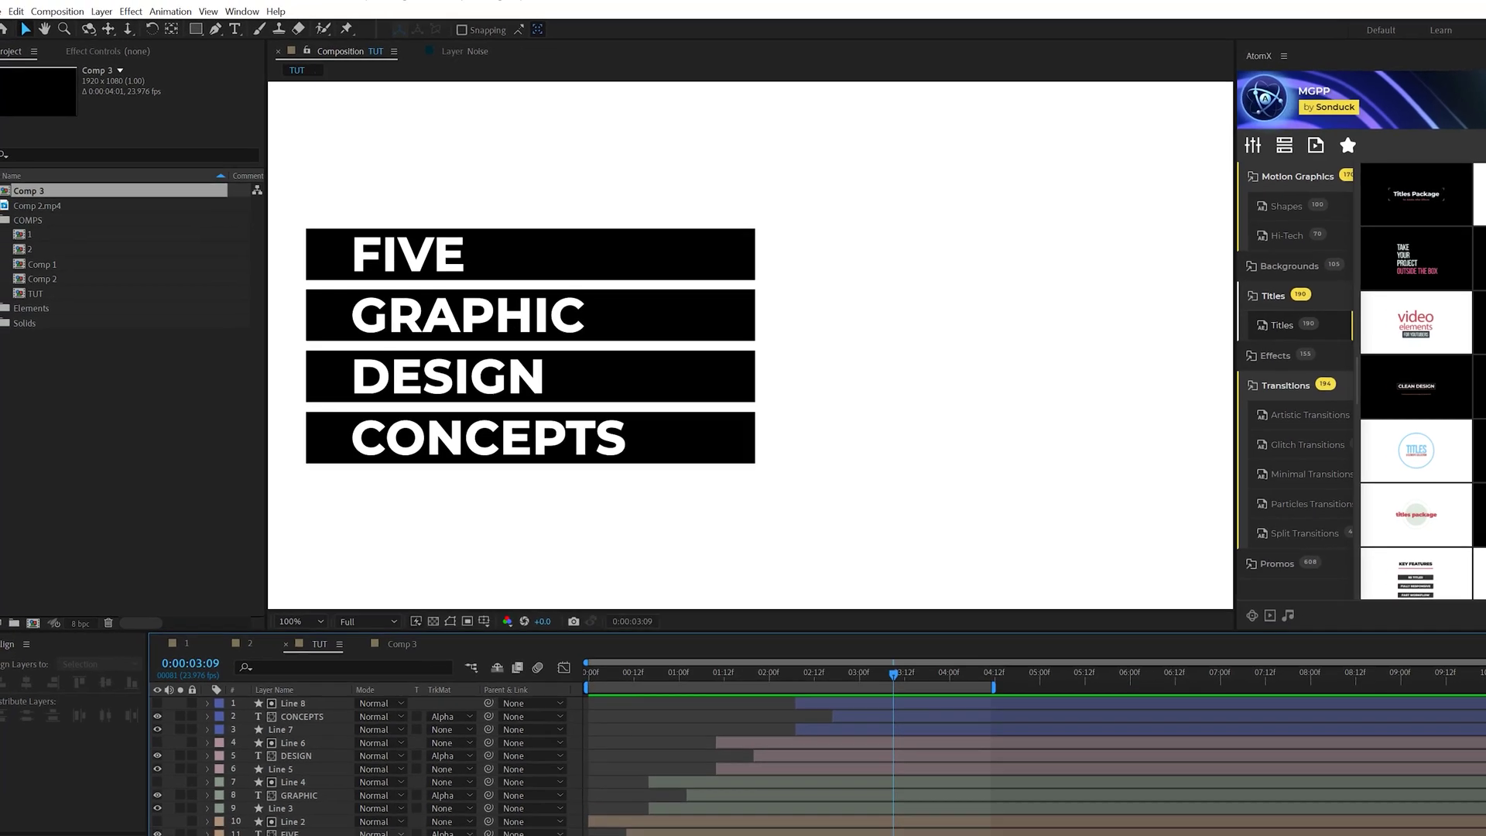
Step: Set the Pen tool to no fill and a solid 136 px stroke with a chosen colour
left_click(242, 35)
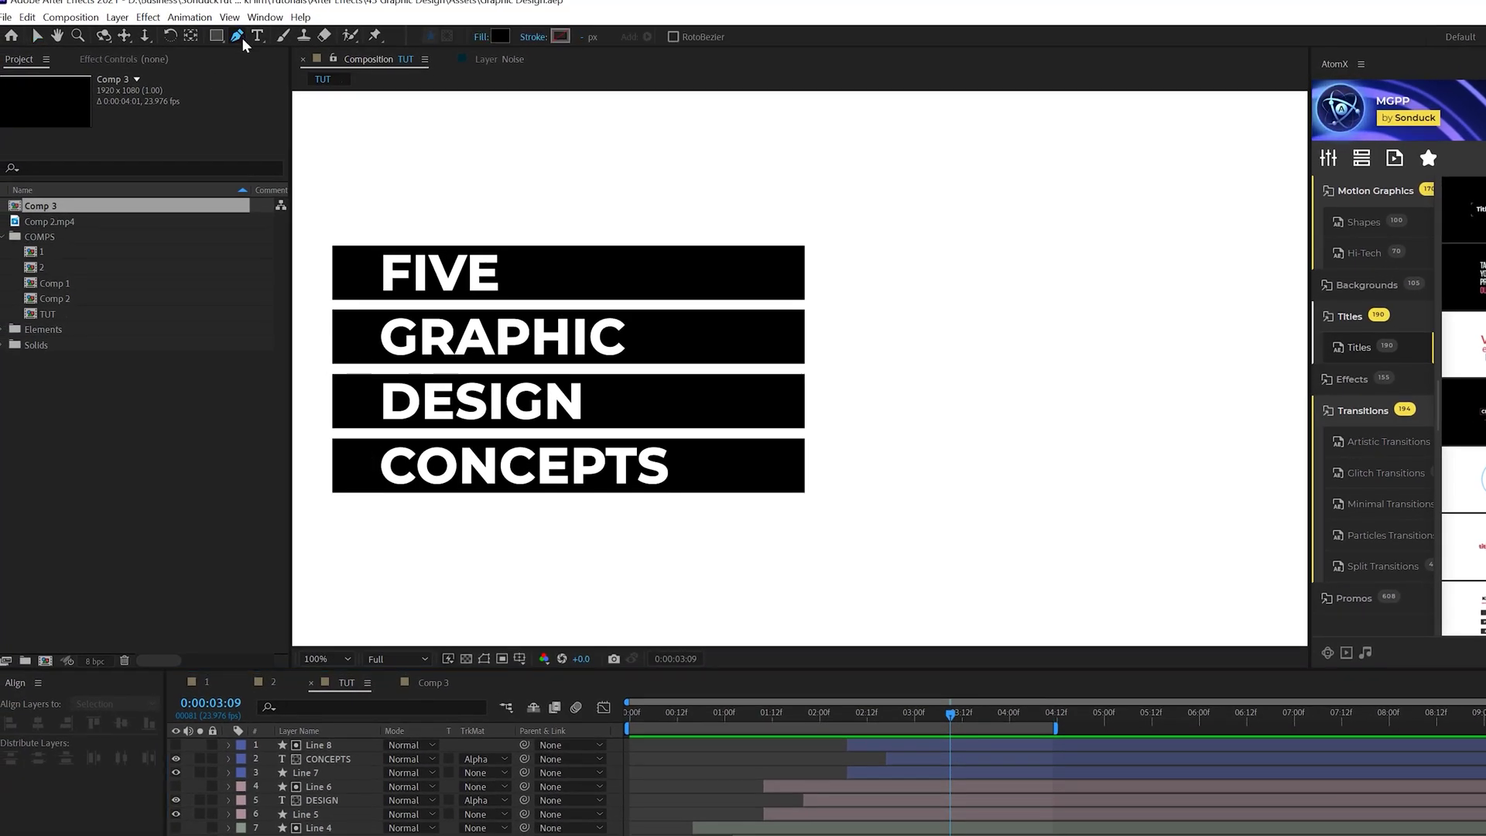
left_click(482, 36)
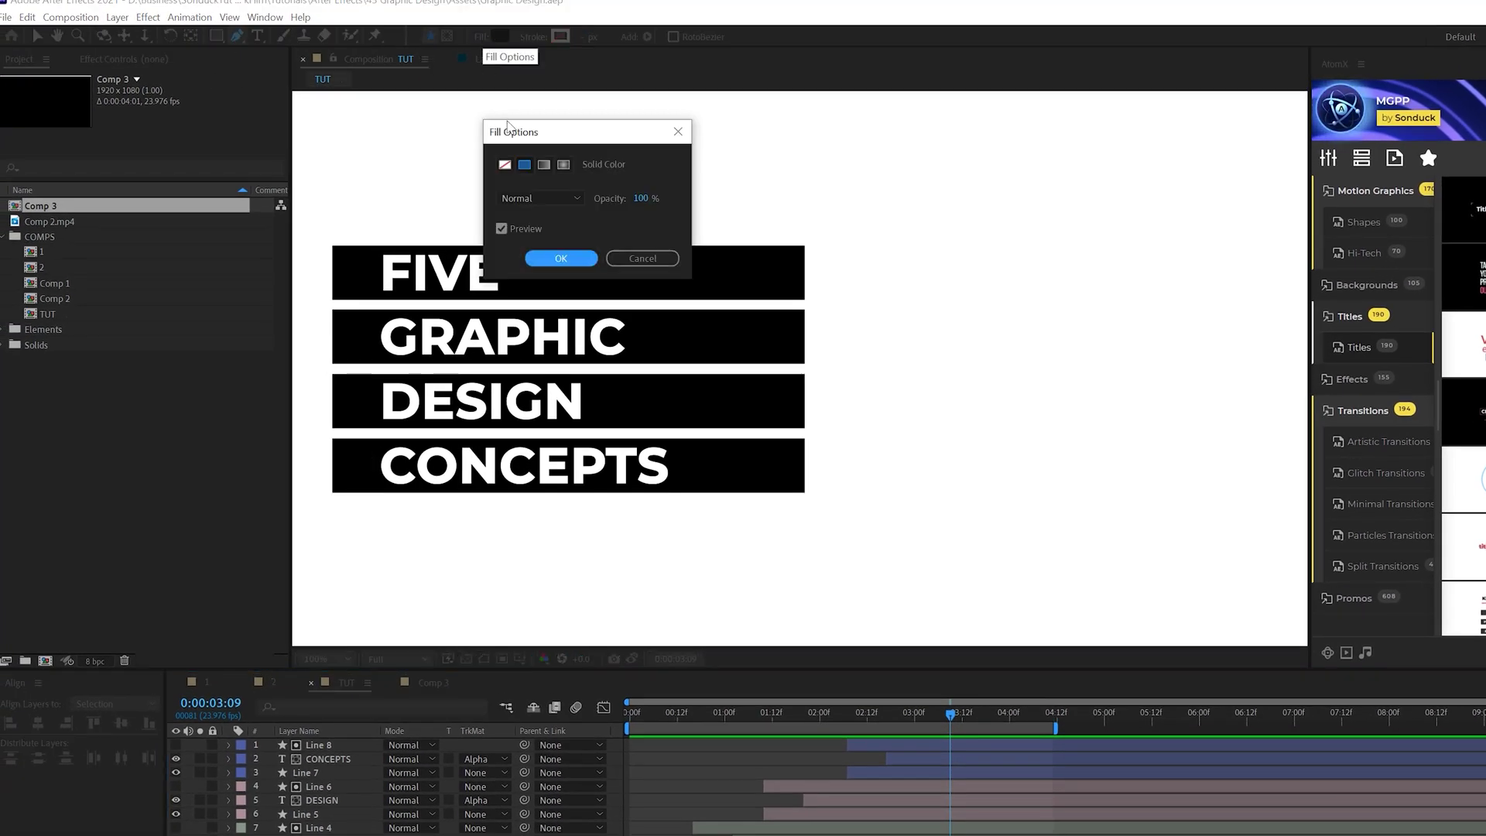
left_click(505, 164)
left_click(555, 258)
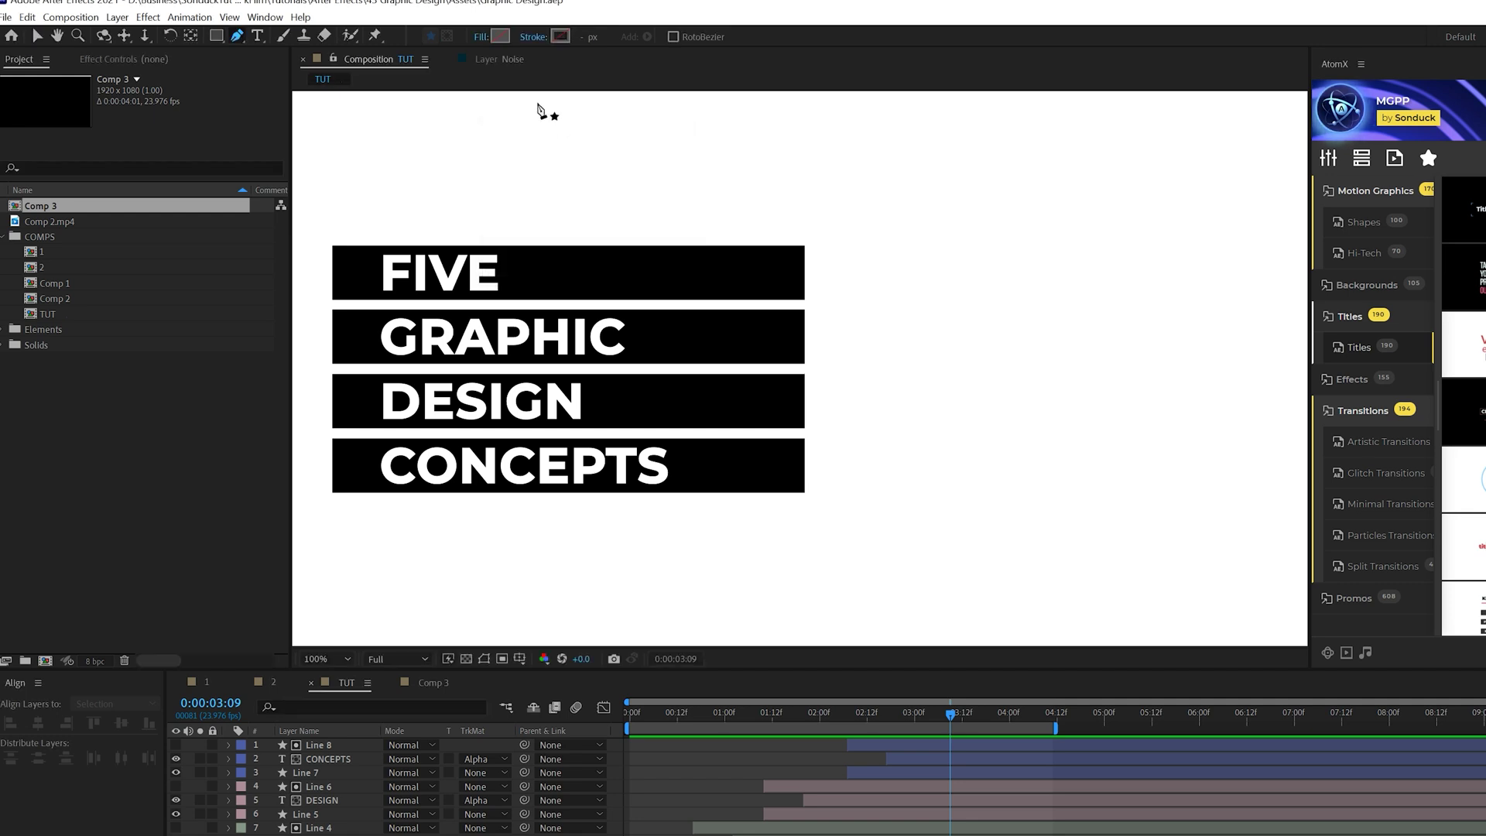
left_click(534, 37)
left_click(525, 164)
left_click(556, 258)
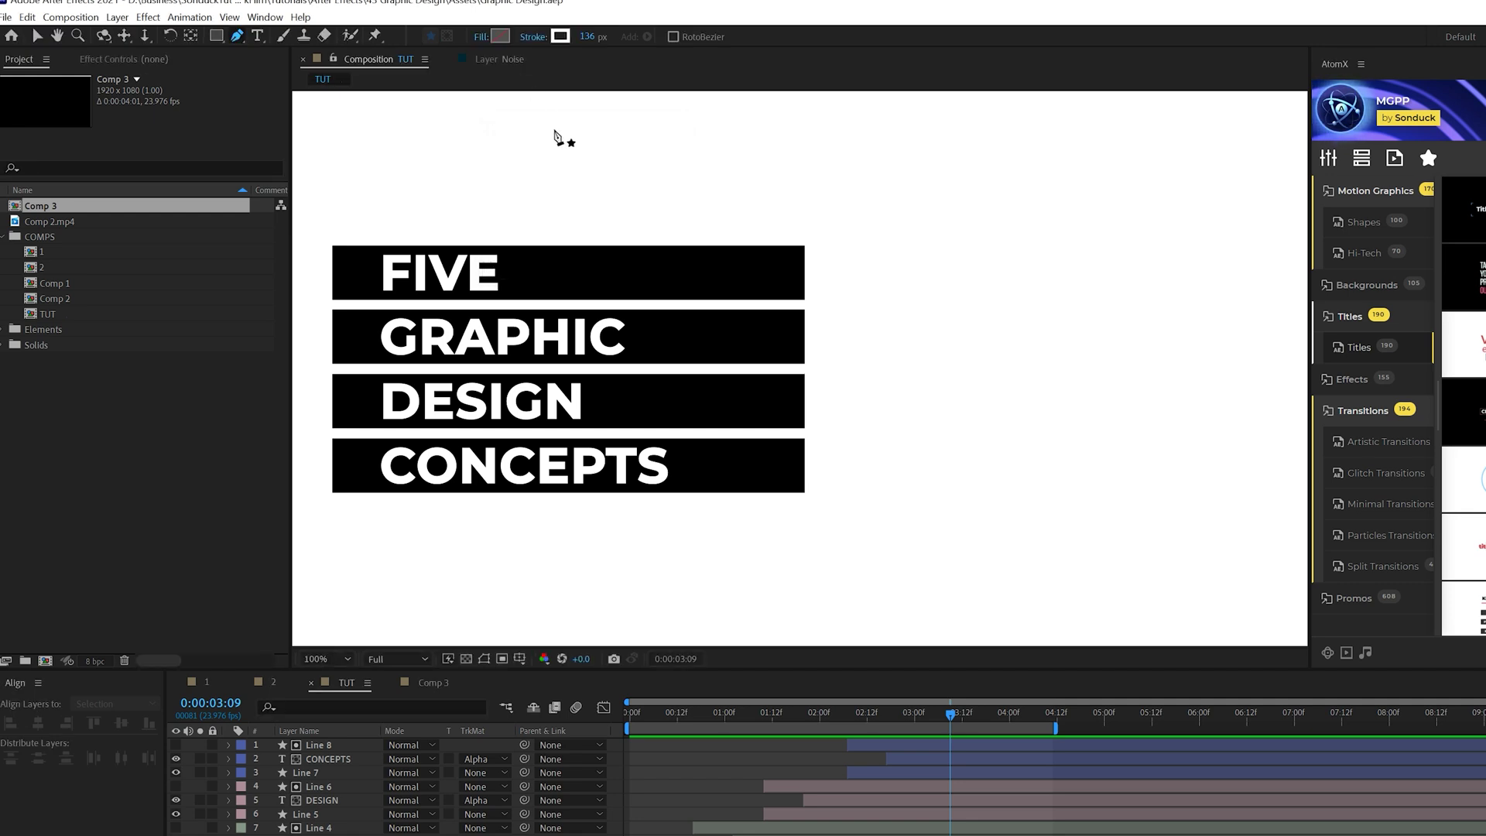
left_click(560, 36)
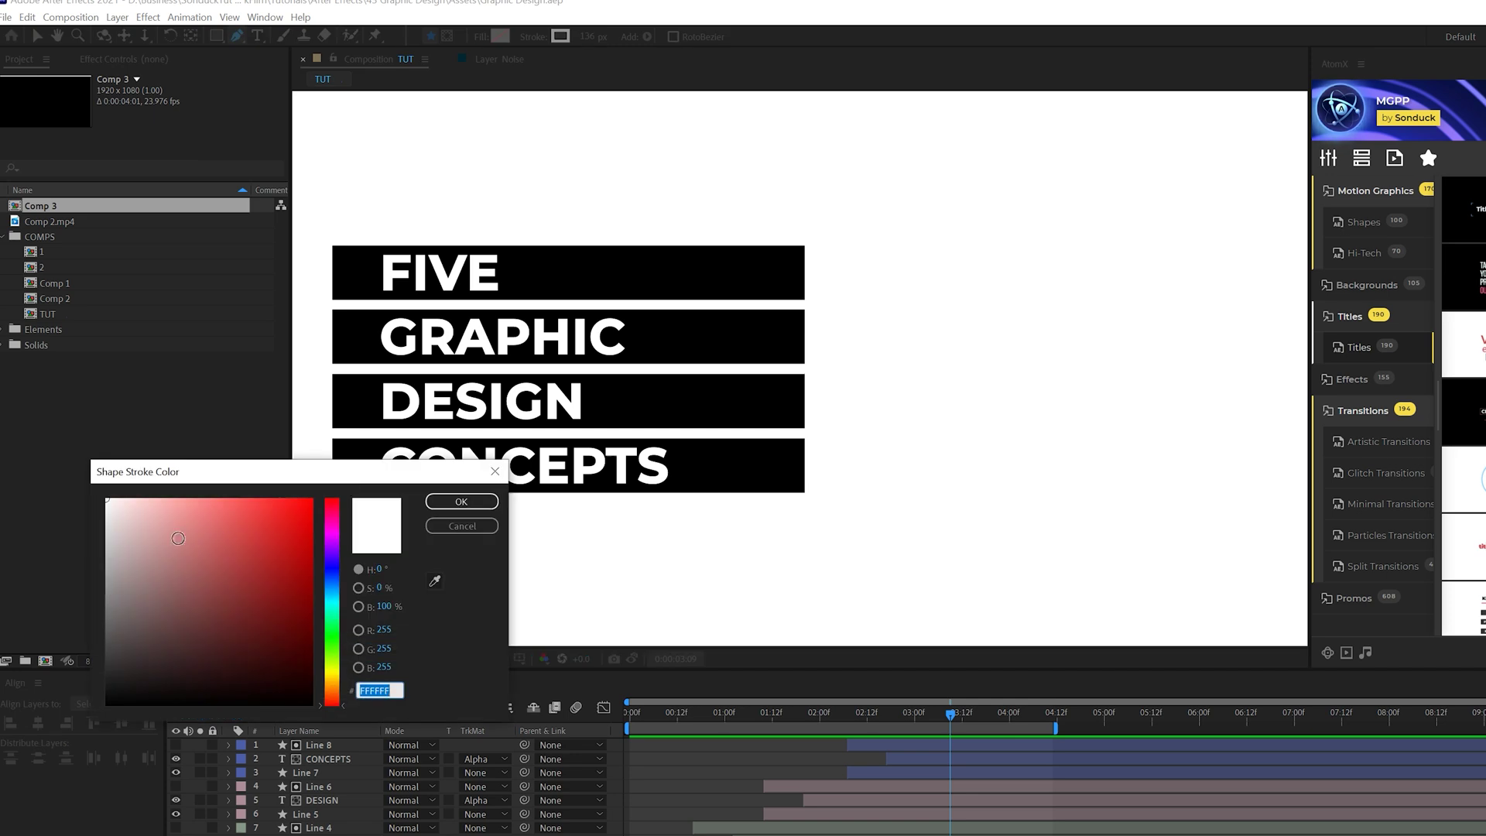
left_click(157, 546)
mouse_move(157, 546)
left_mouse_down()
mouse_move(171, 602)
mouse_move(97, 485)
left_mouse_up()
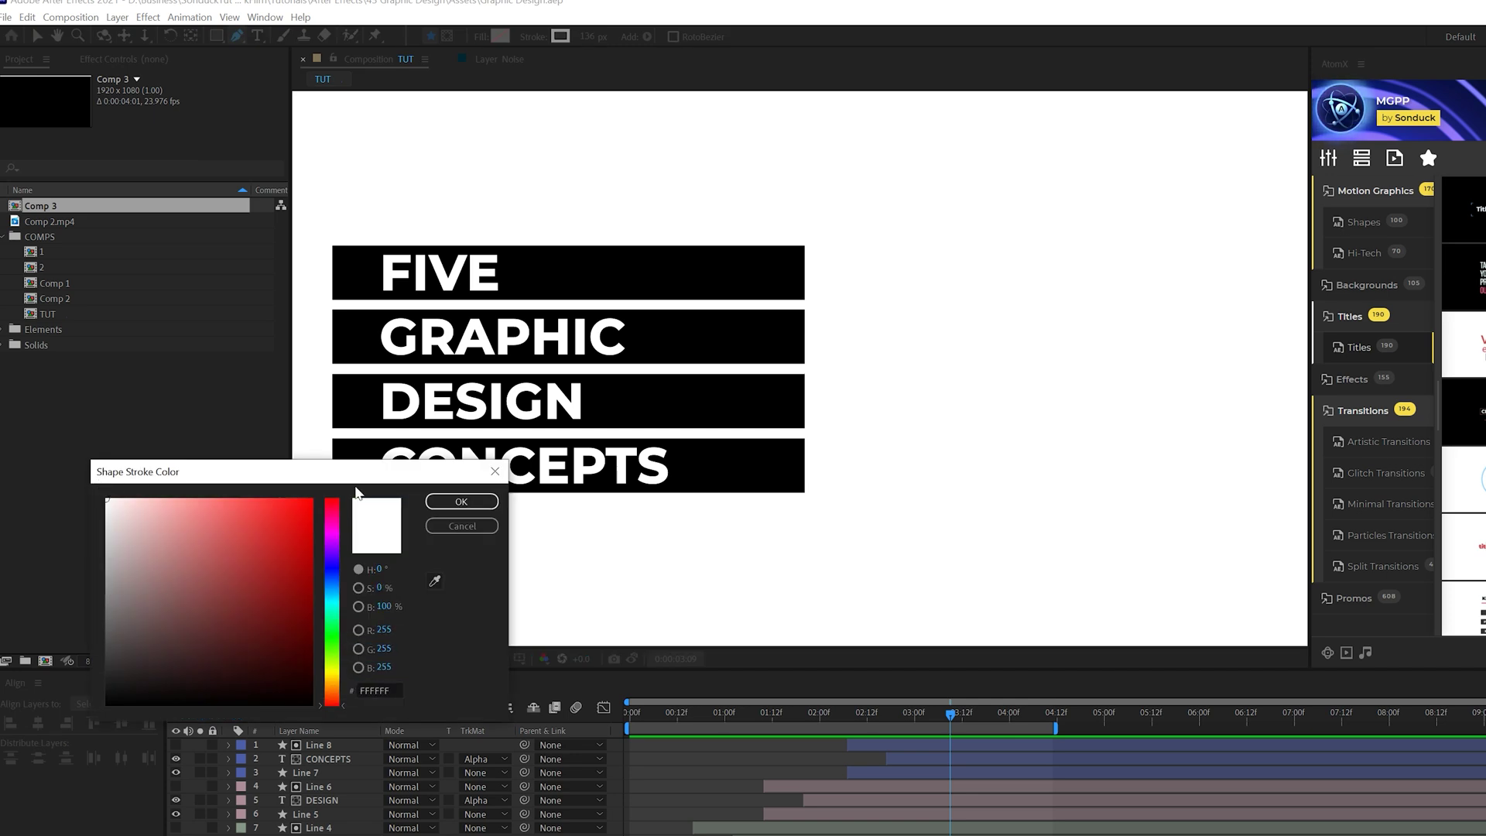
left_click(461, 502)
Step: Draw the chevron path from the bottom-left corner to the frame centre and send it behind all layers
key("comma")
key("comma")
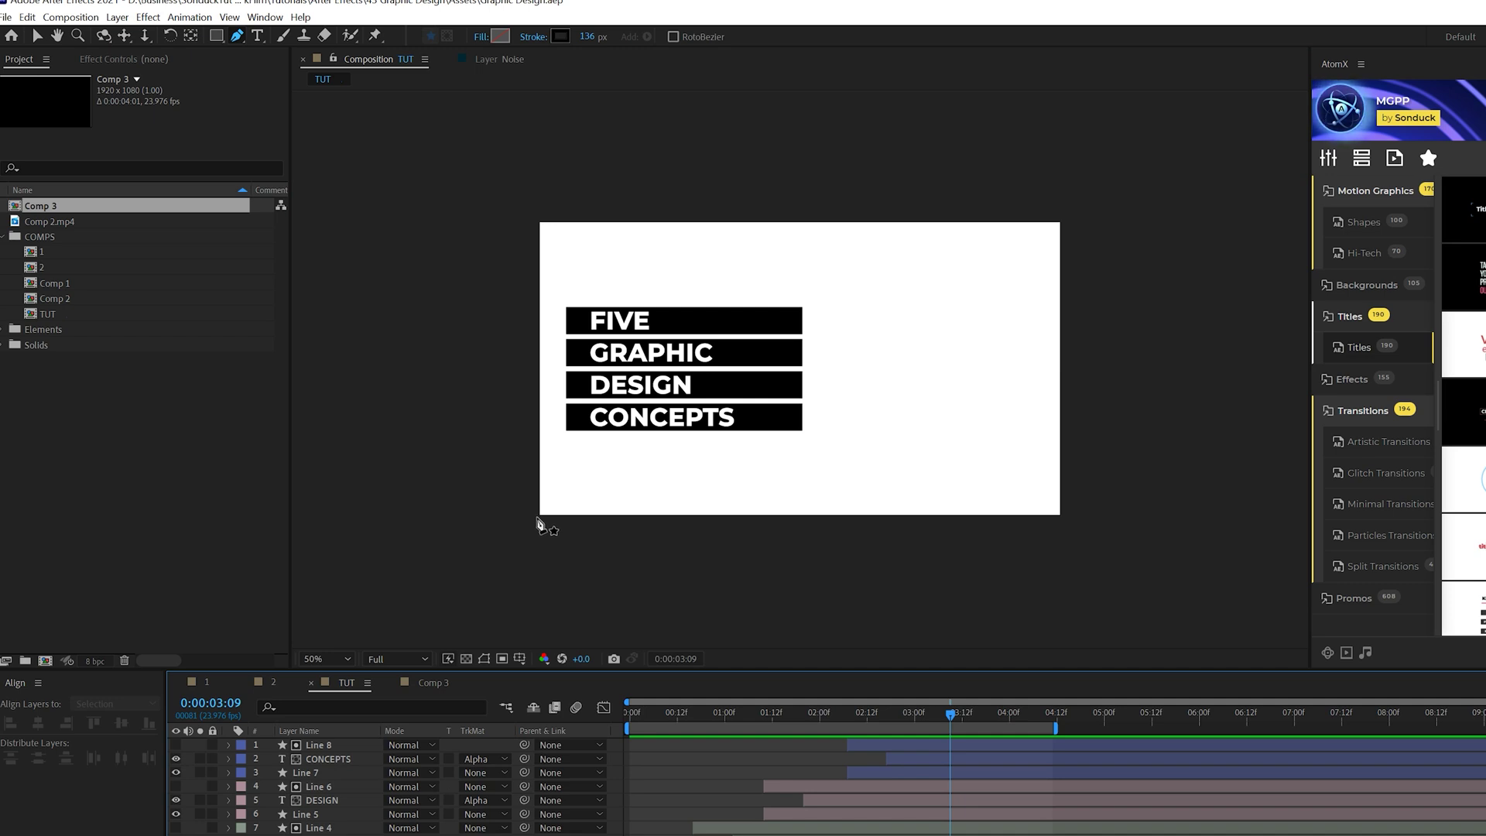
left_click(545, 514)
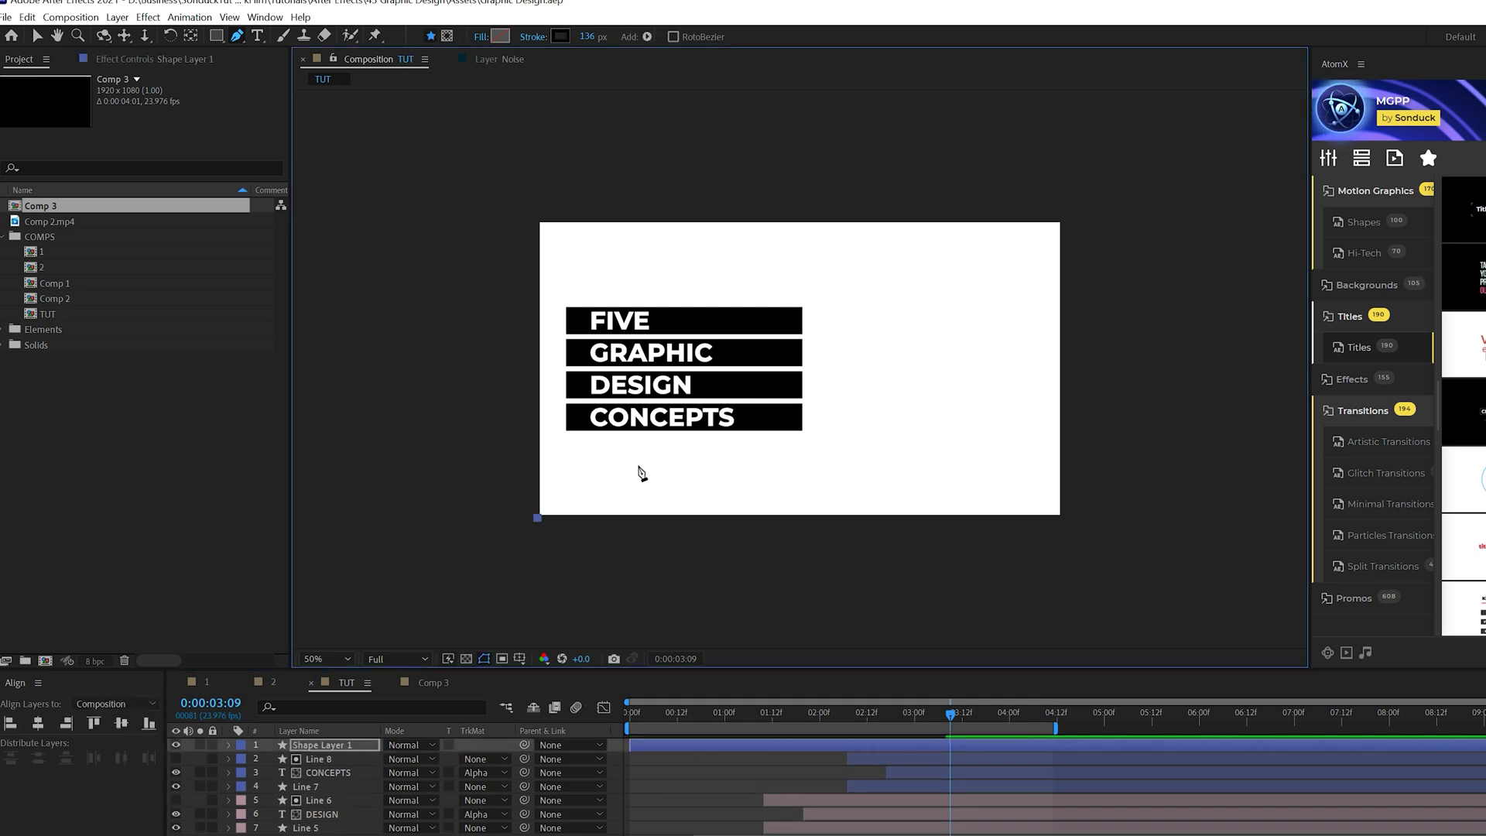
key("apostrophe")
key("period")
key("period")
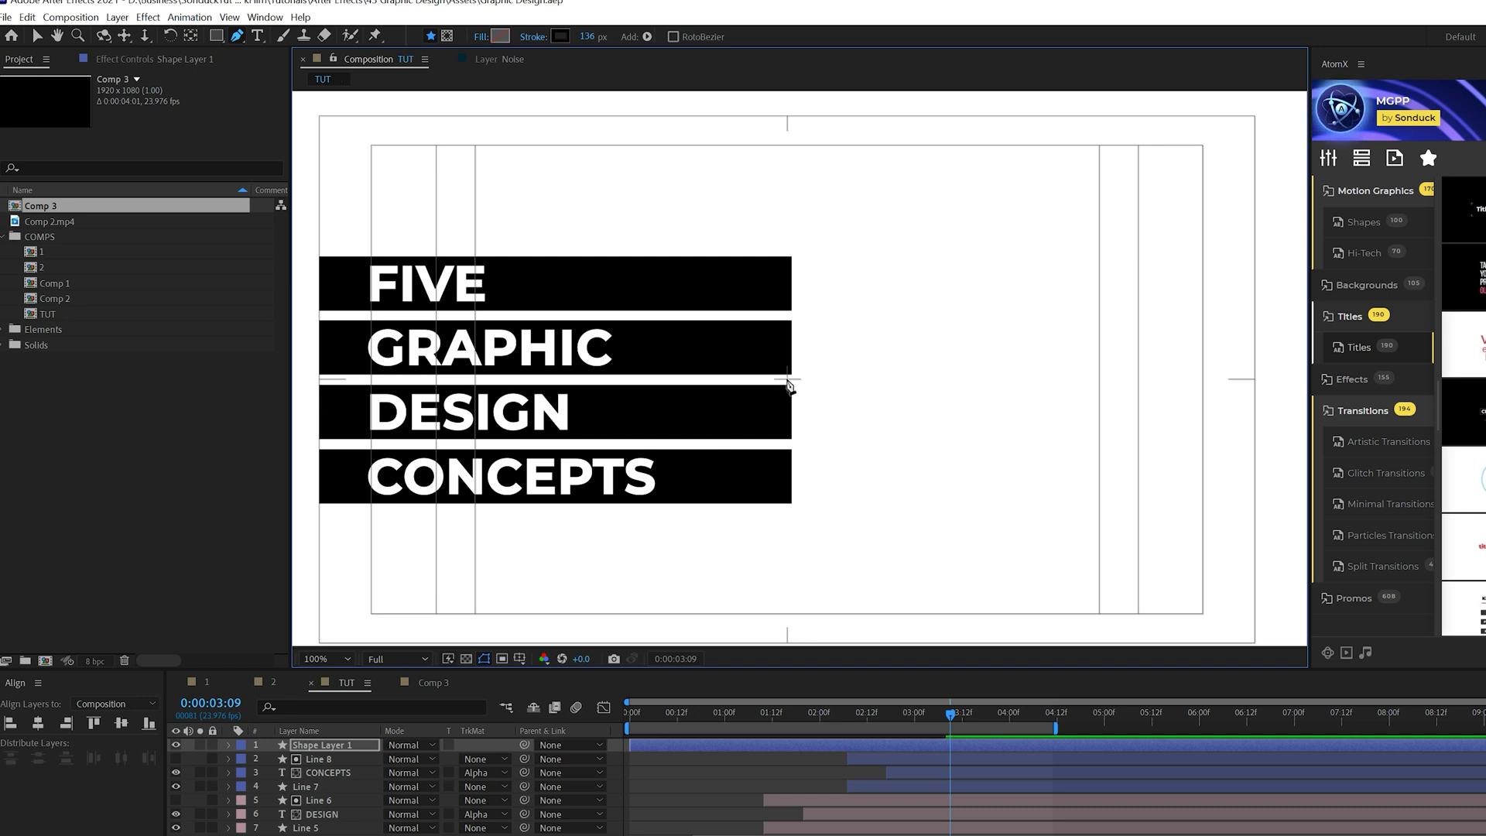
left_click(787, 379)
key("comma")
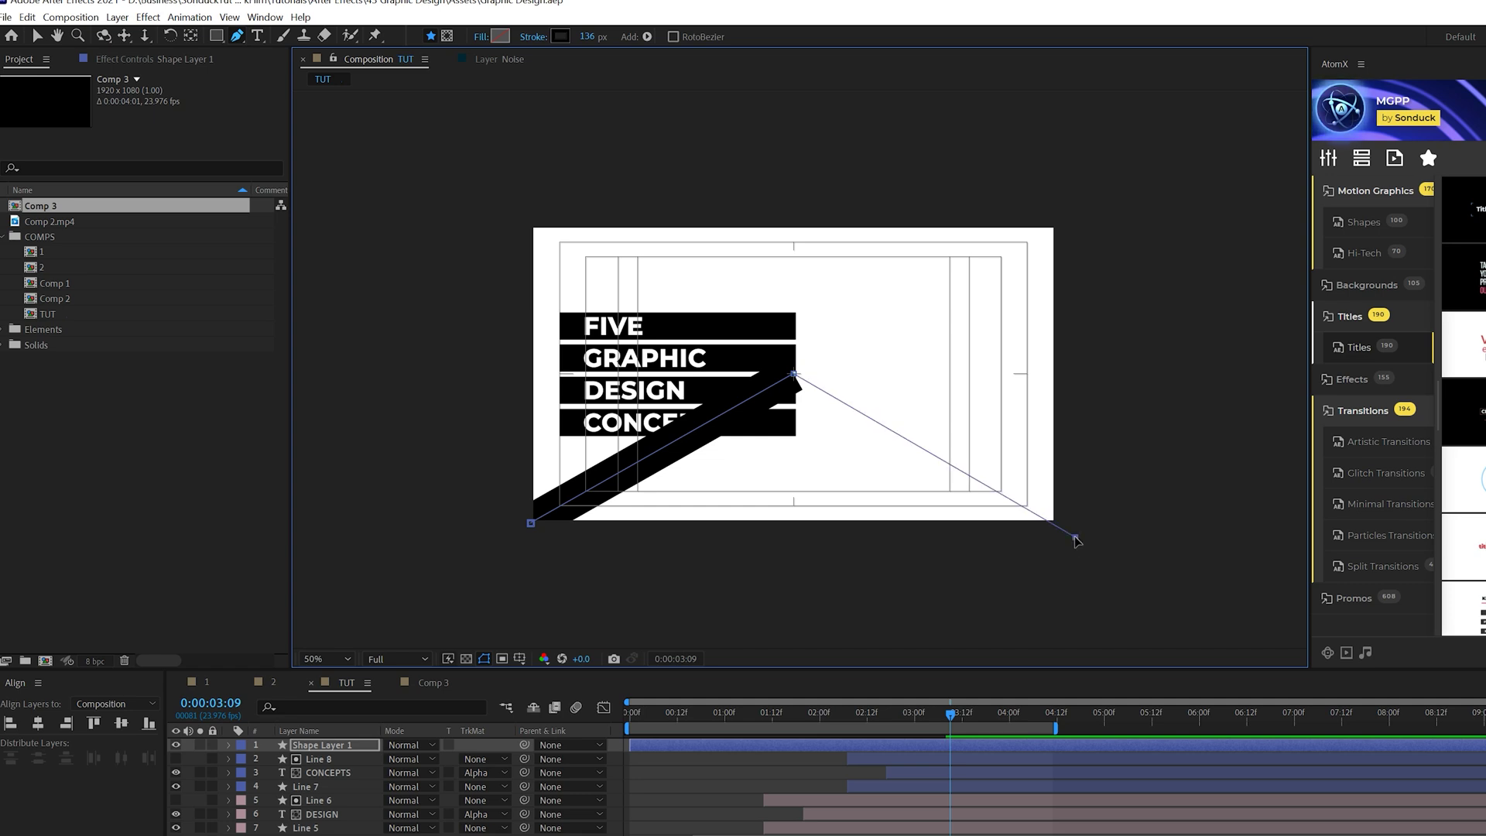
key("v")
key("ctrl+shift+bracketleft")
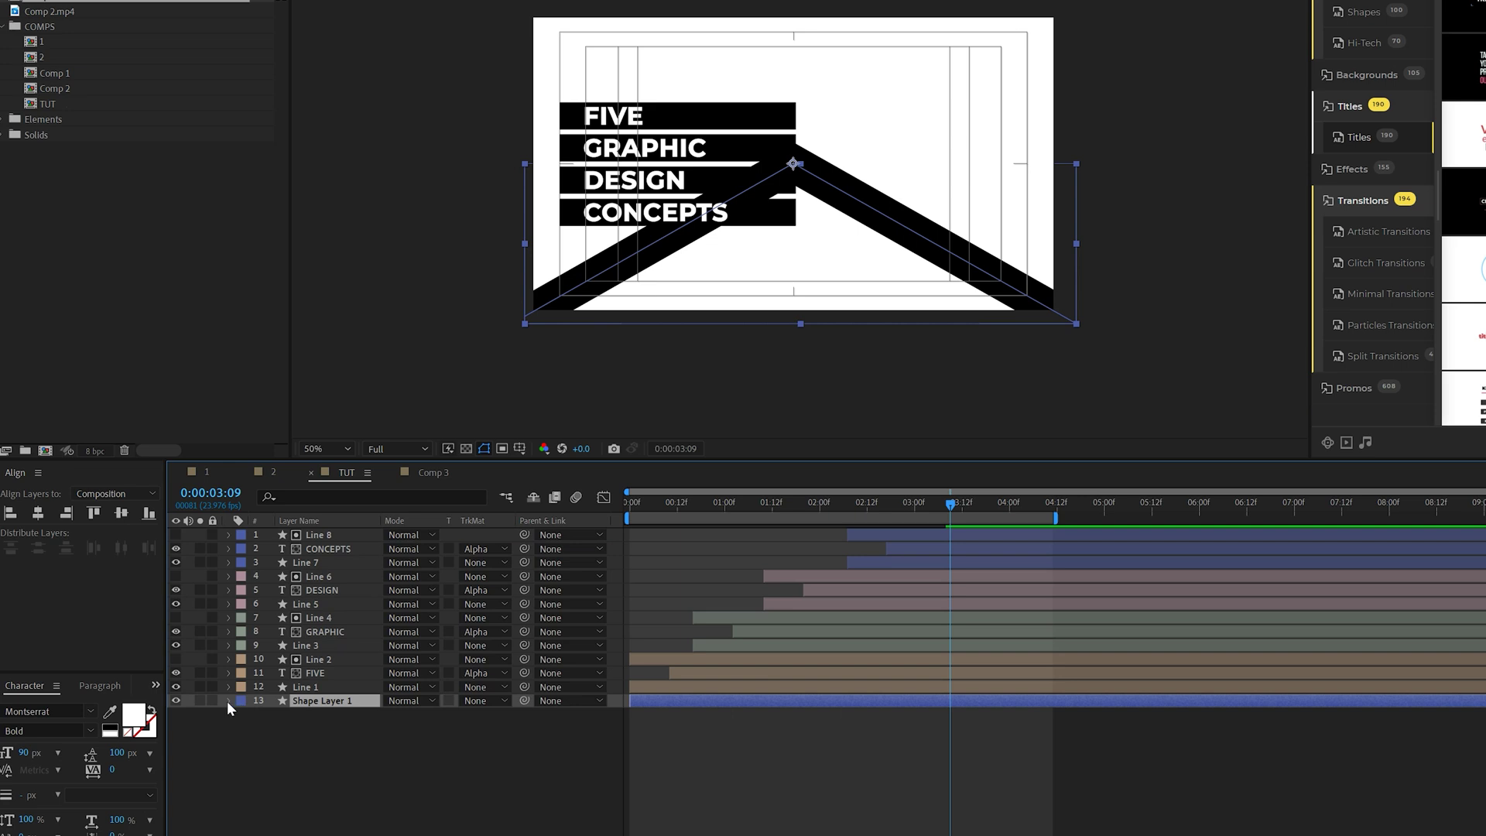
left_click(228, 700)
Step: Add a Repeater to Shape Layer 1 and reveal its Transform settings
left_click(506, 715)
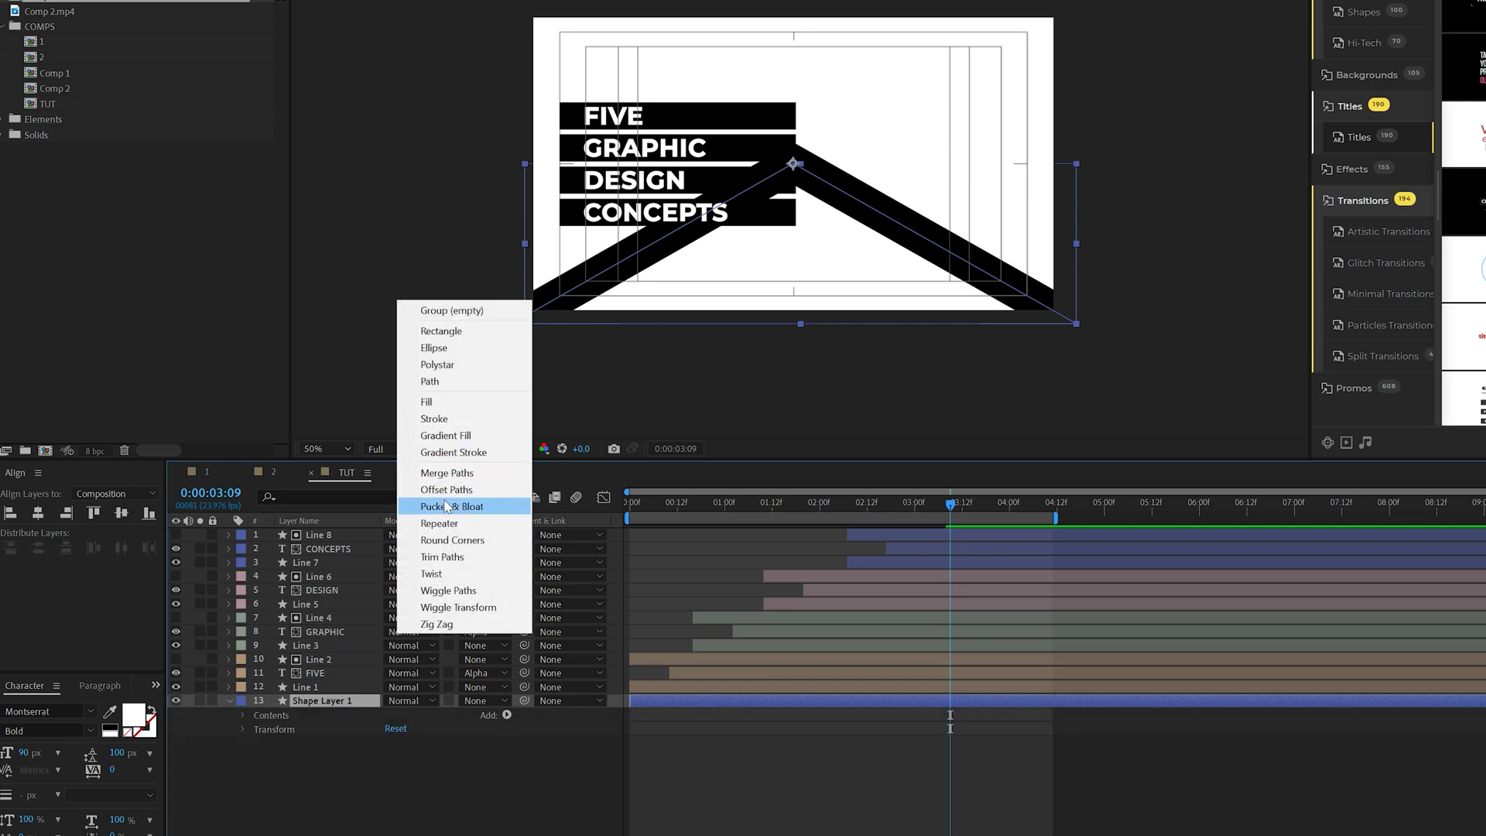
left_click(439, 524)
left_click(257, 743)
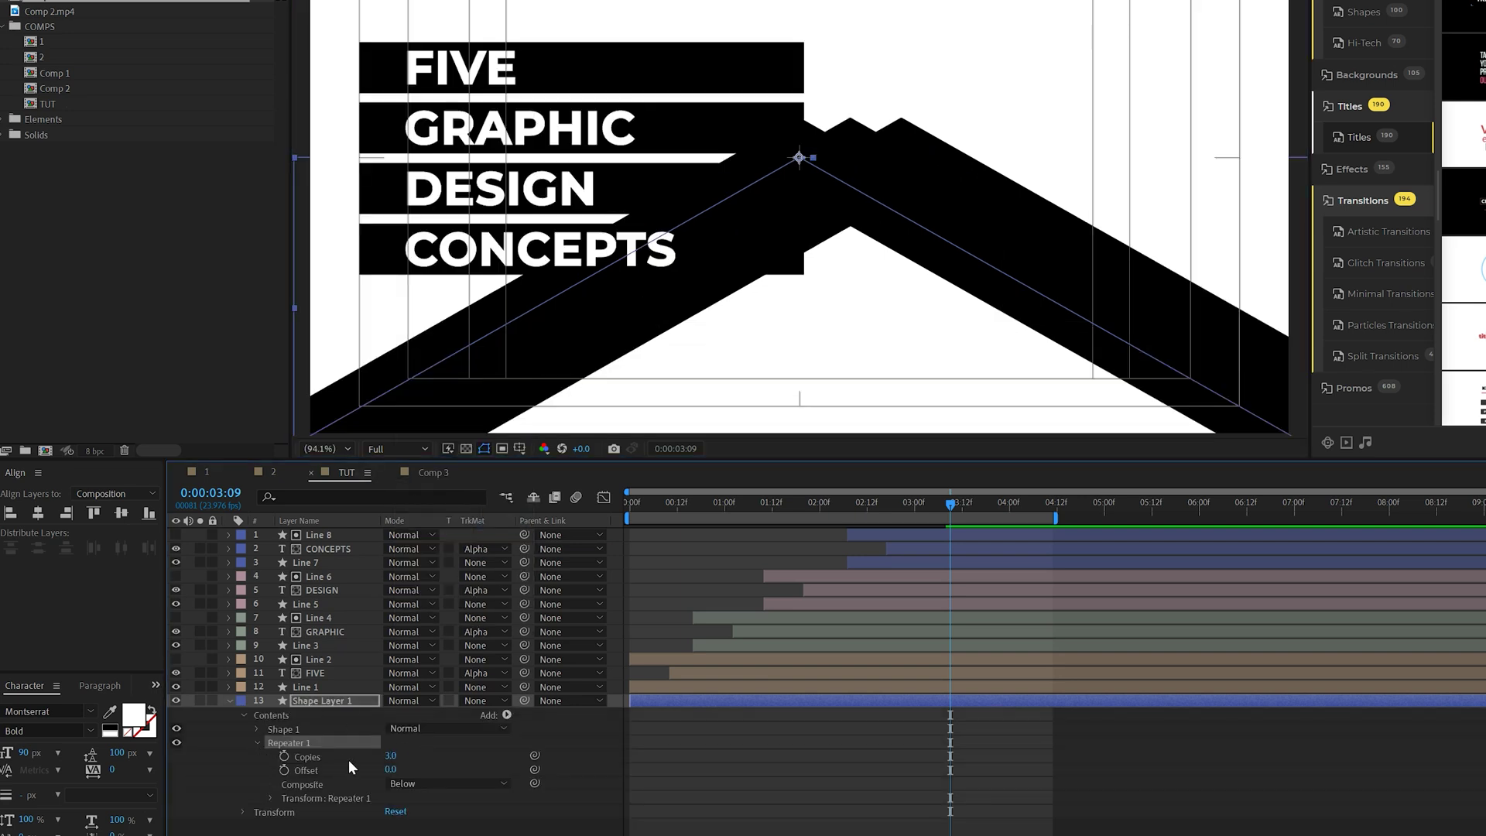
left_click(271, 797)
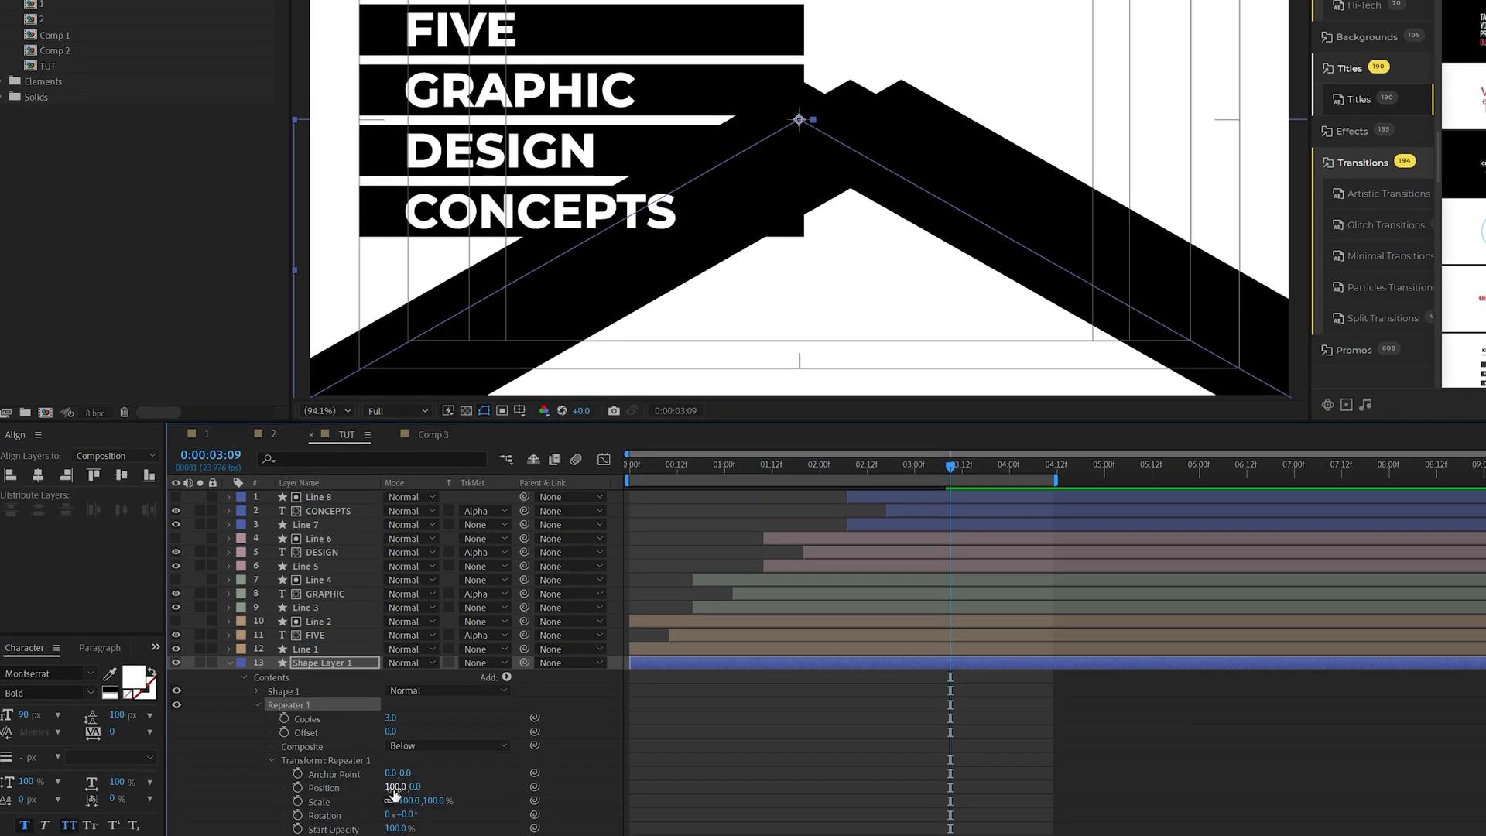
Step: Set the repeater position to 0,175 and offset -11 so the chevron copies fill the frame
left_click(393, 825)
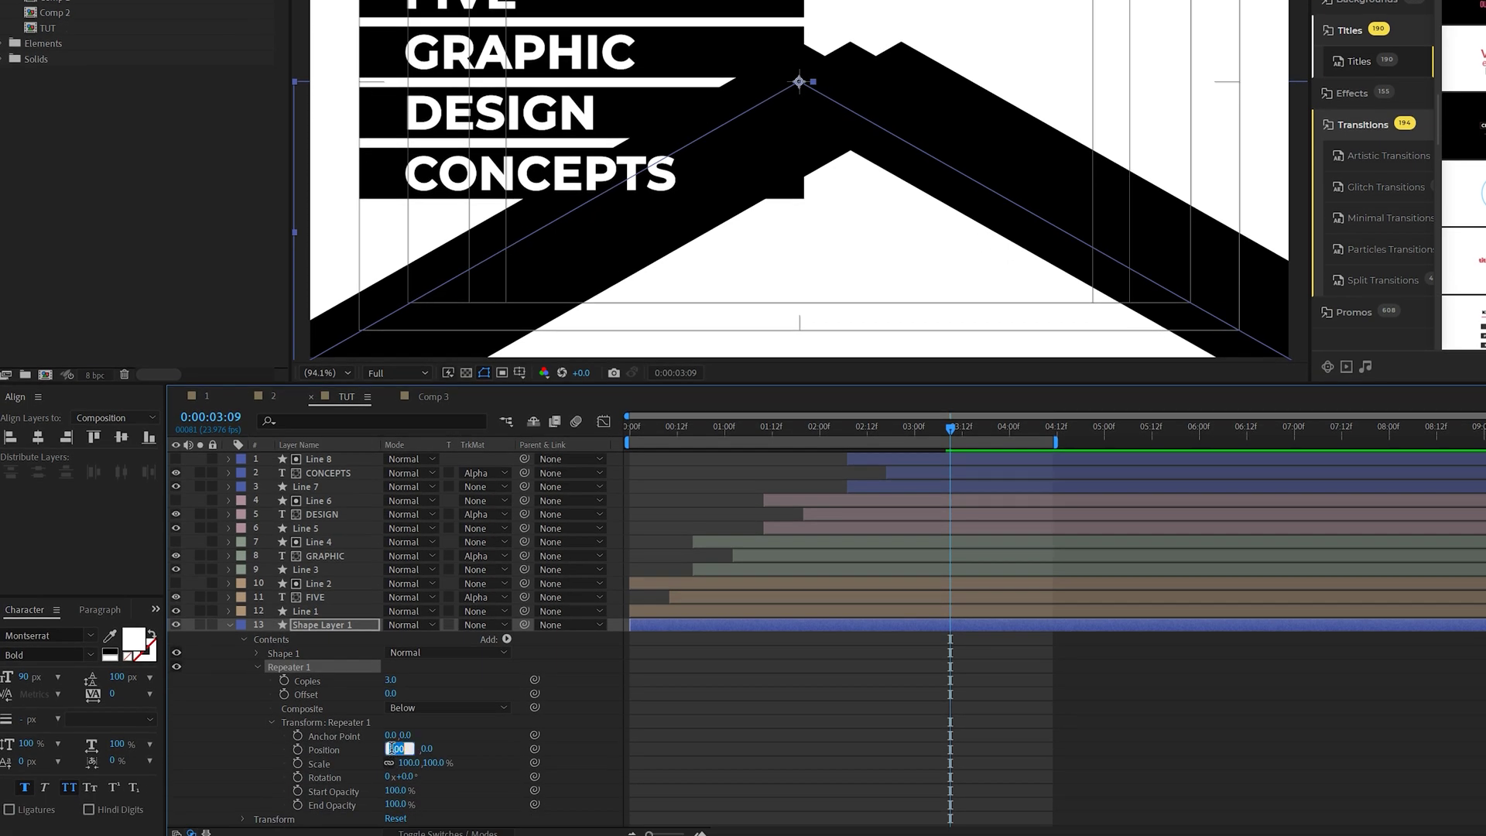
type("0")
left_click_drag(426, 749, 560, 746)
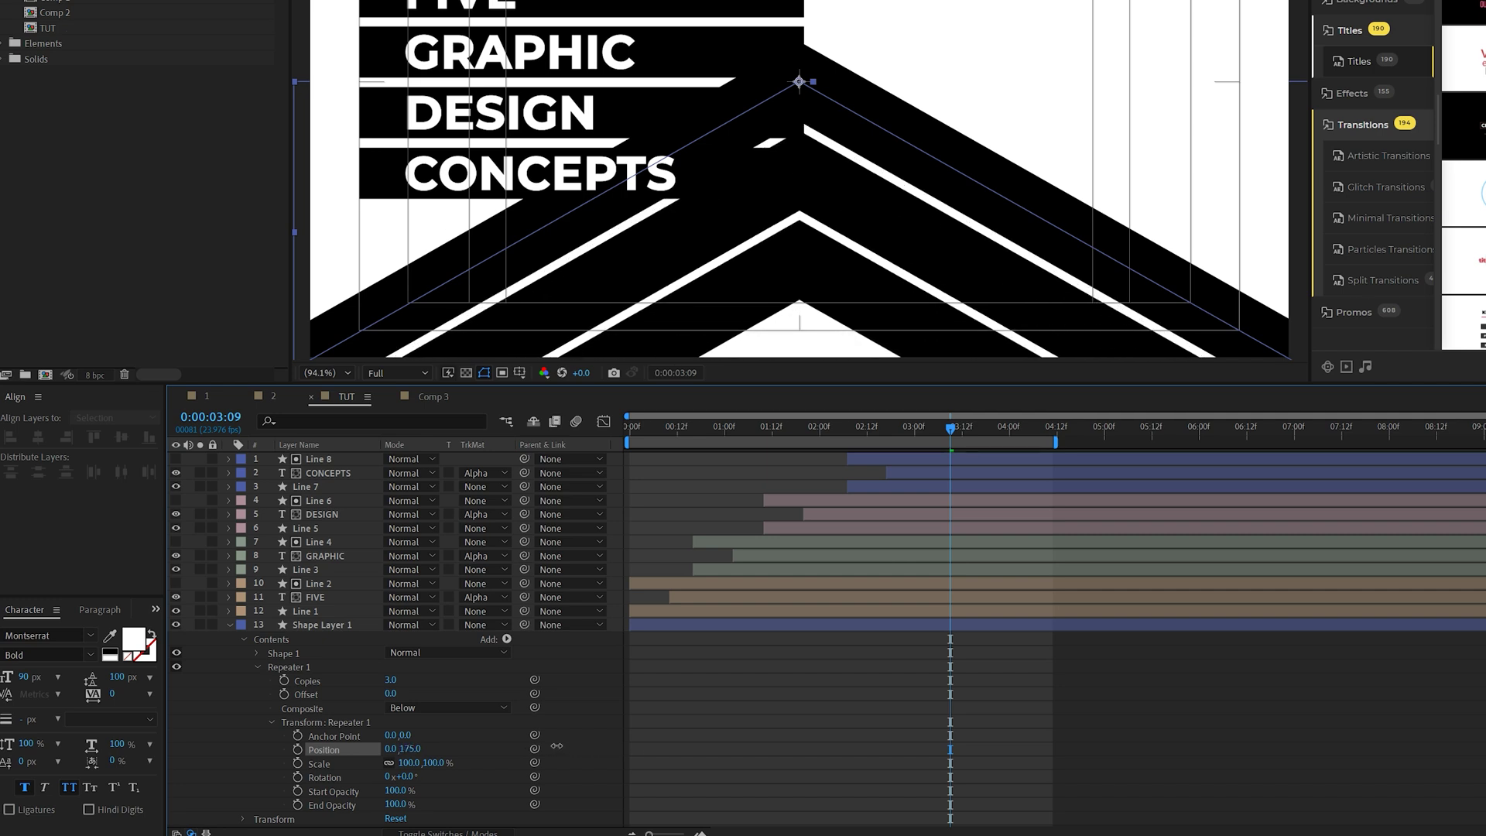
left_click(325, 624)
key("Home")
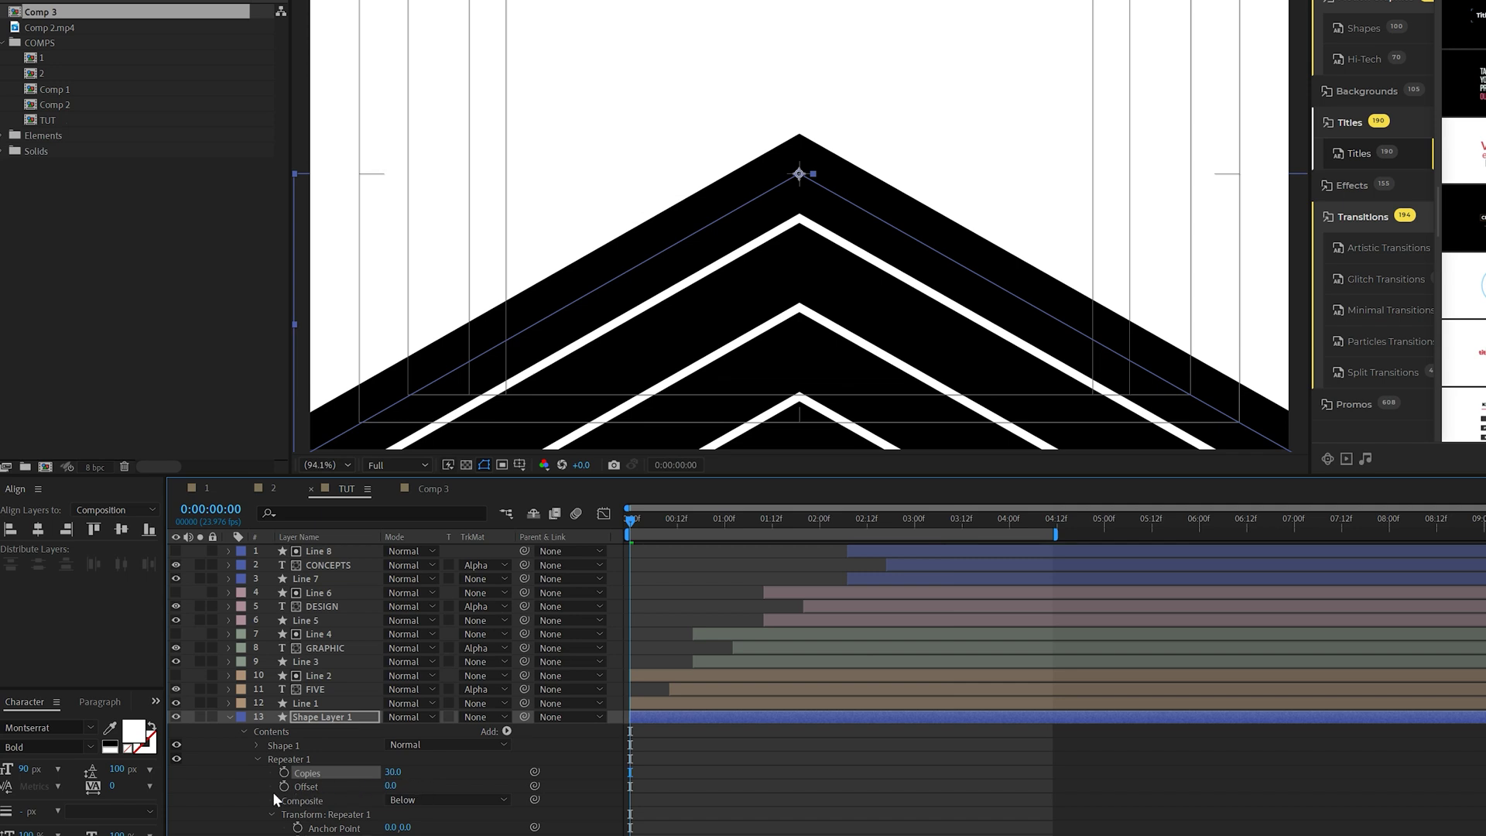
left_click_drag(389, 788, 382, 786)
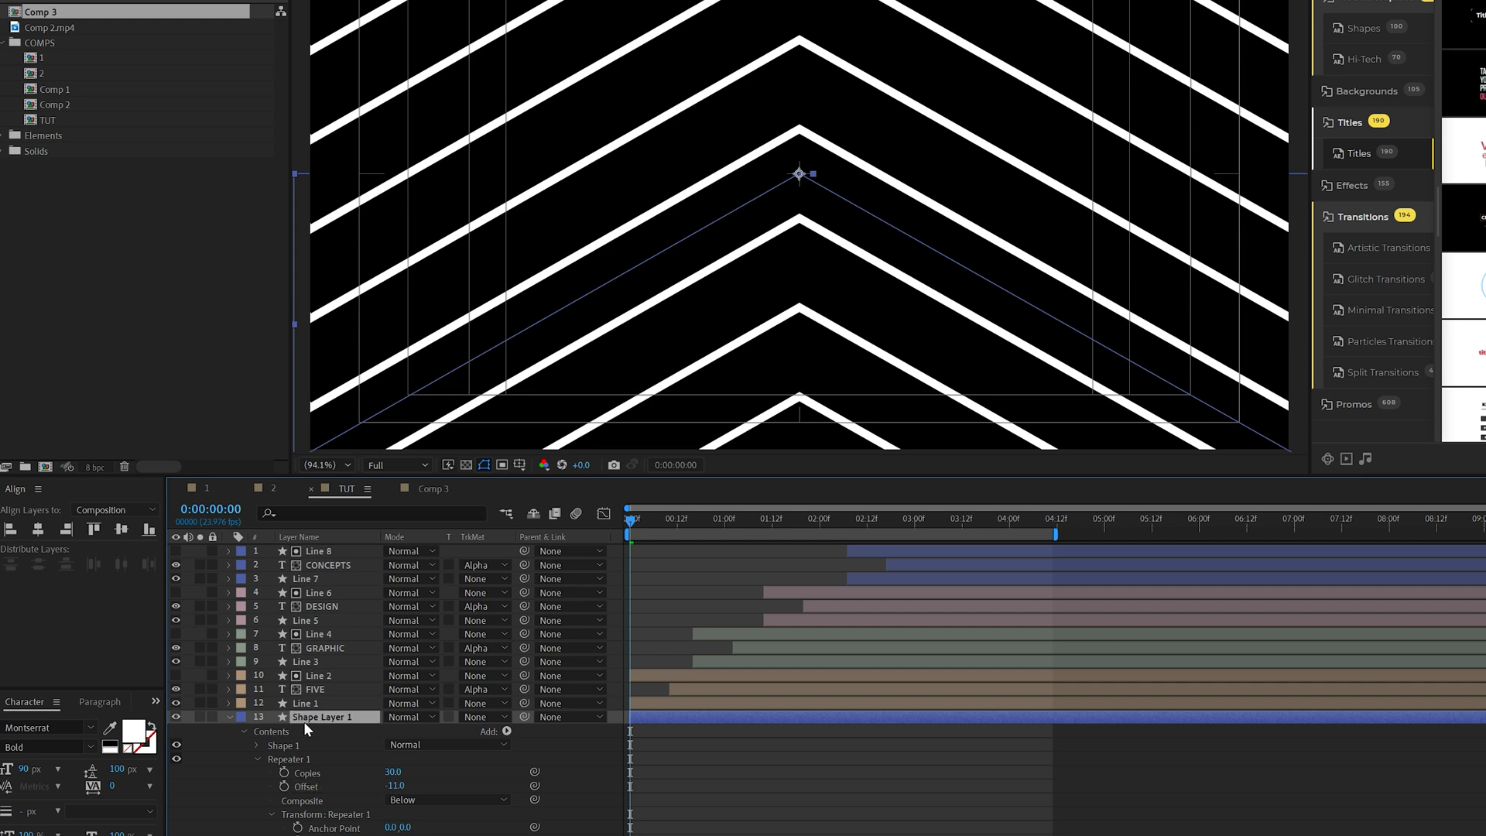
key("p")
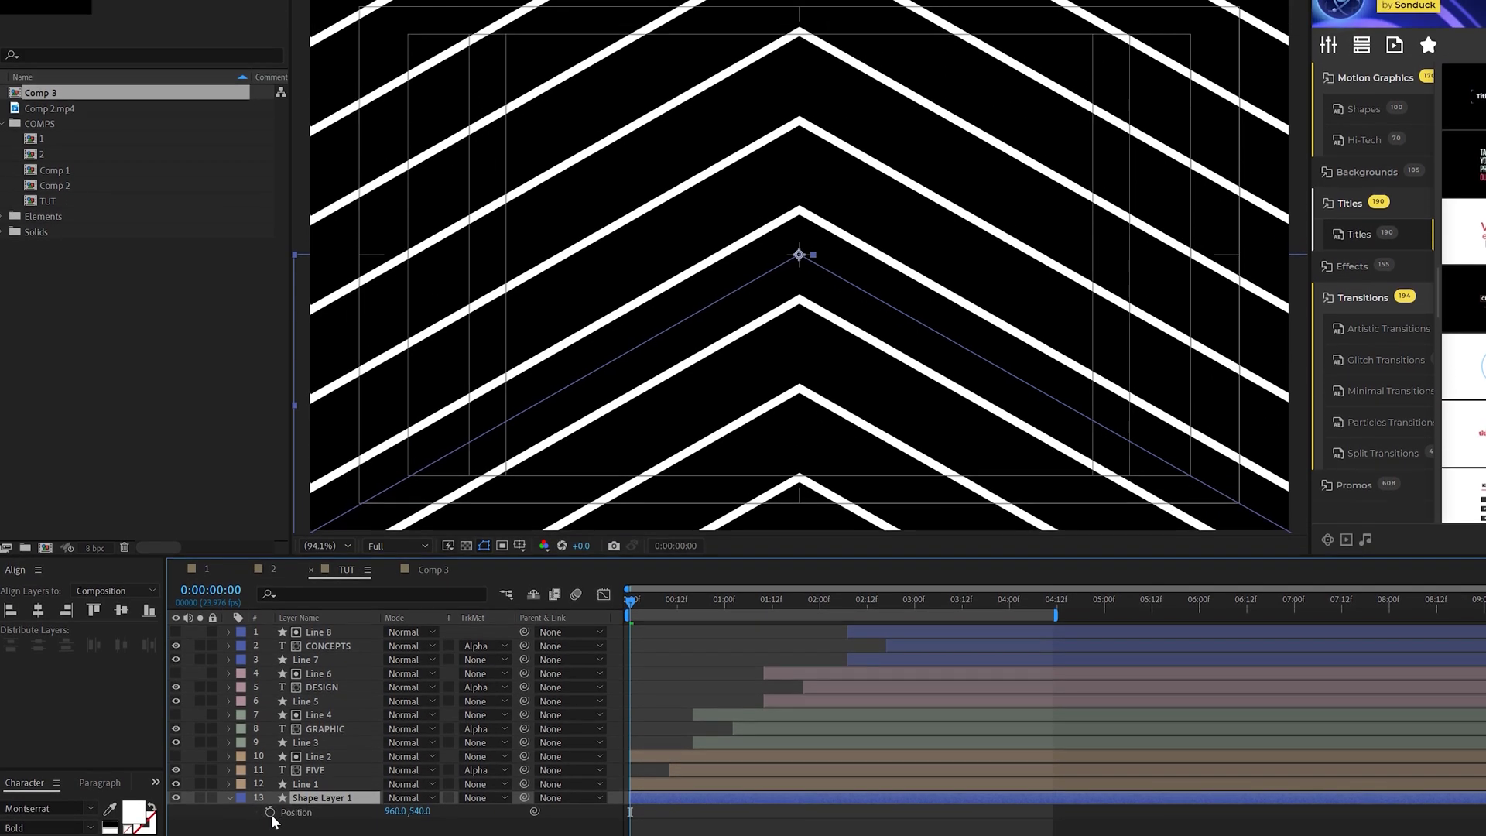
Step: Keyframe Shape Layer 1's Position rising upward from 960,540, preview it, and hide safe guides
key("space")
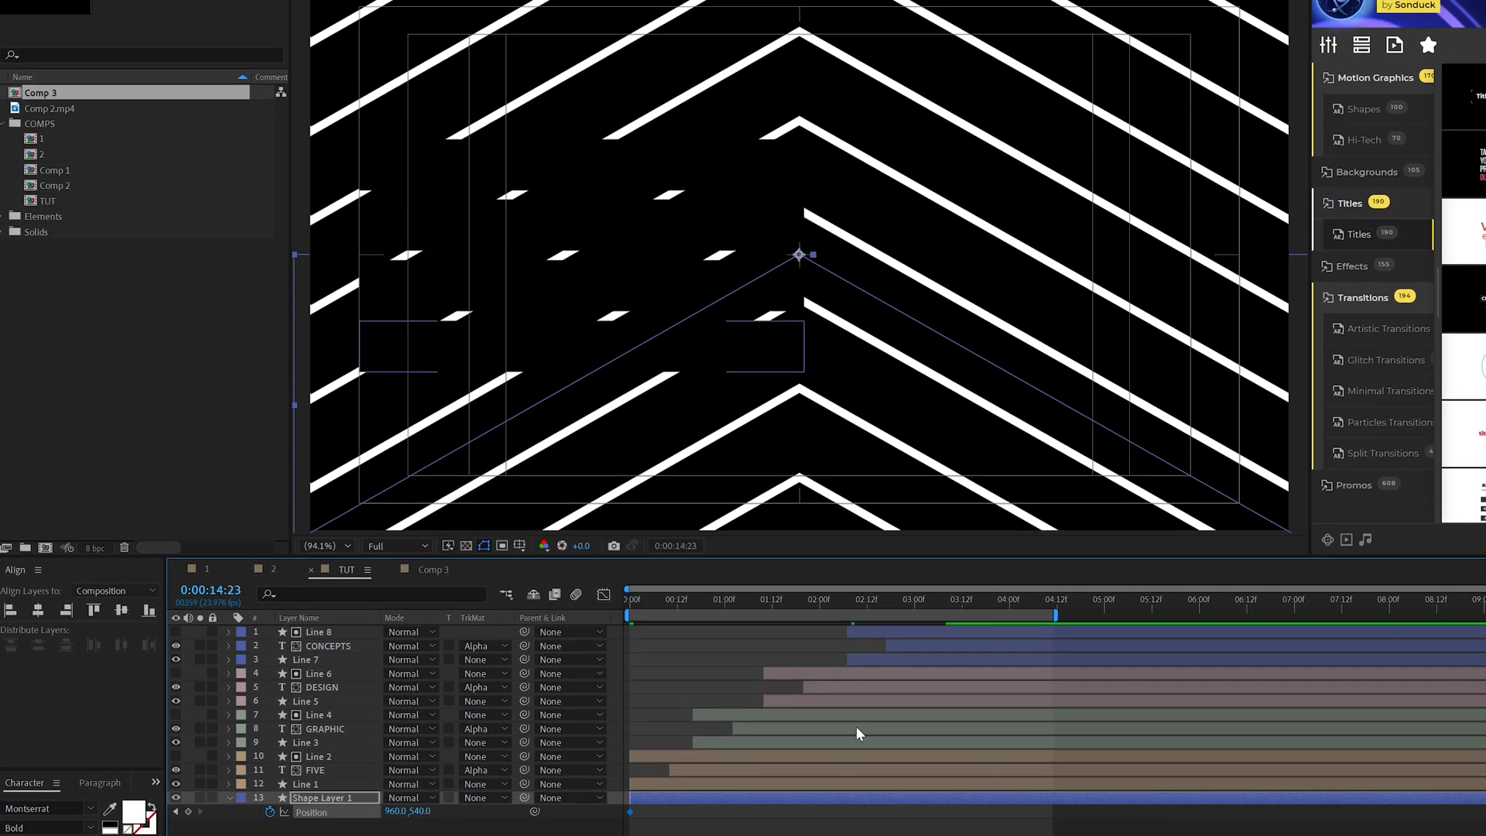
left_click_drag(419, 812, 2, 808)
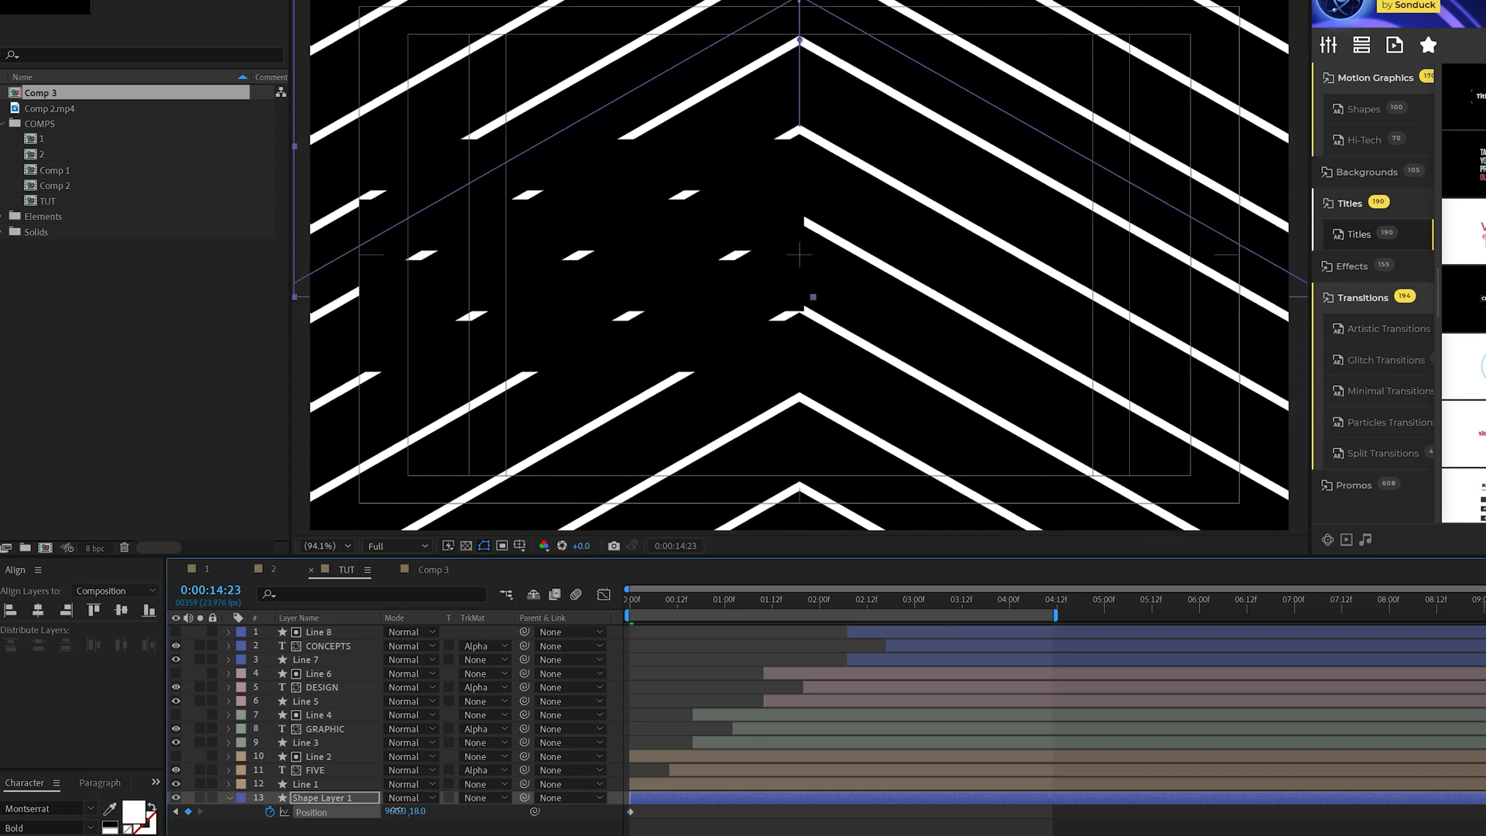
key("space")
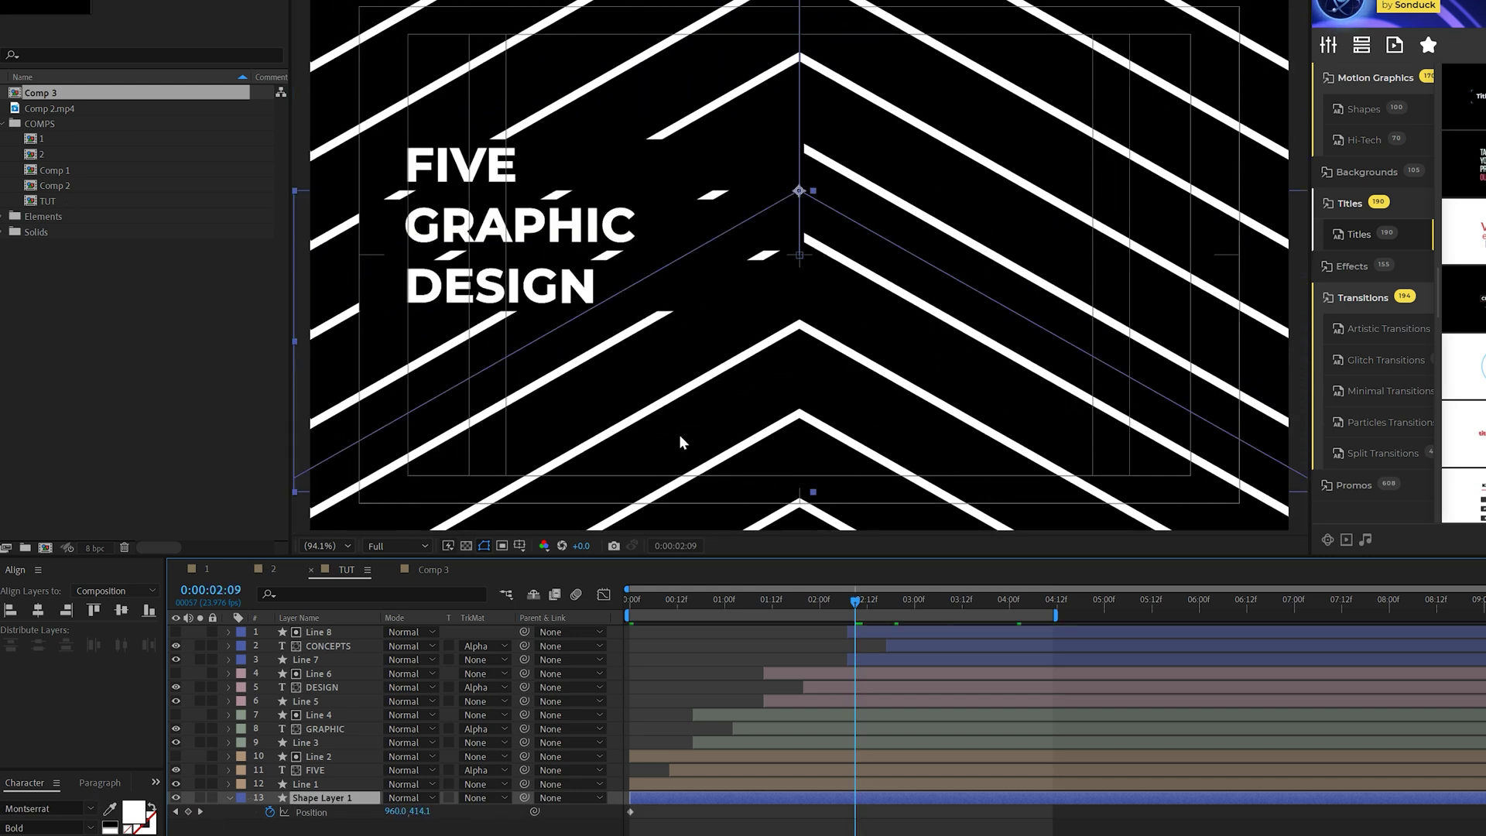
key("apostrophe")
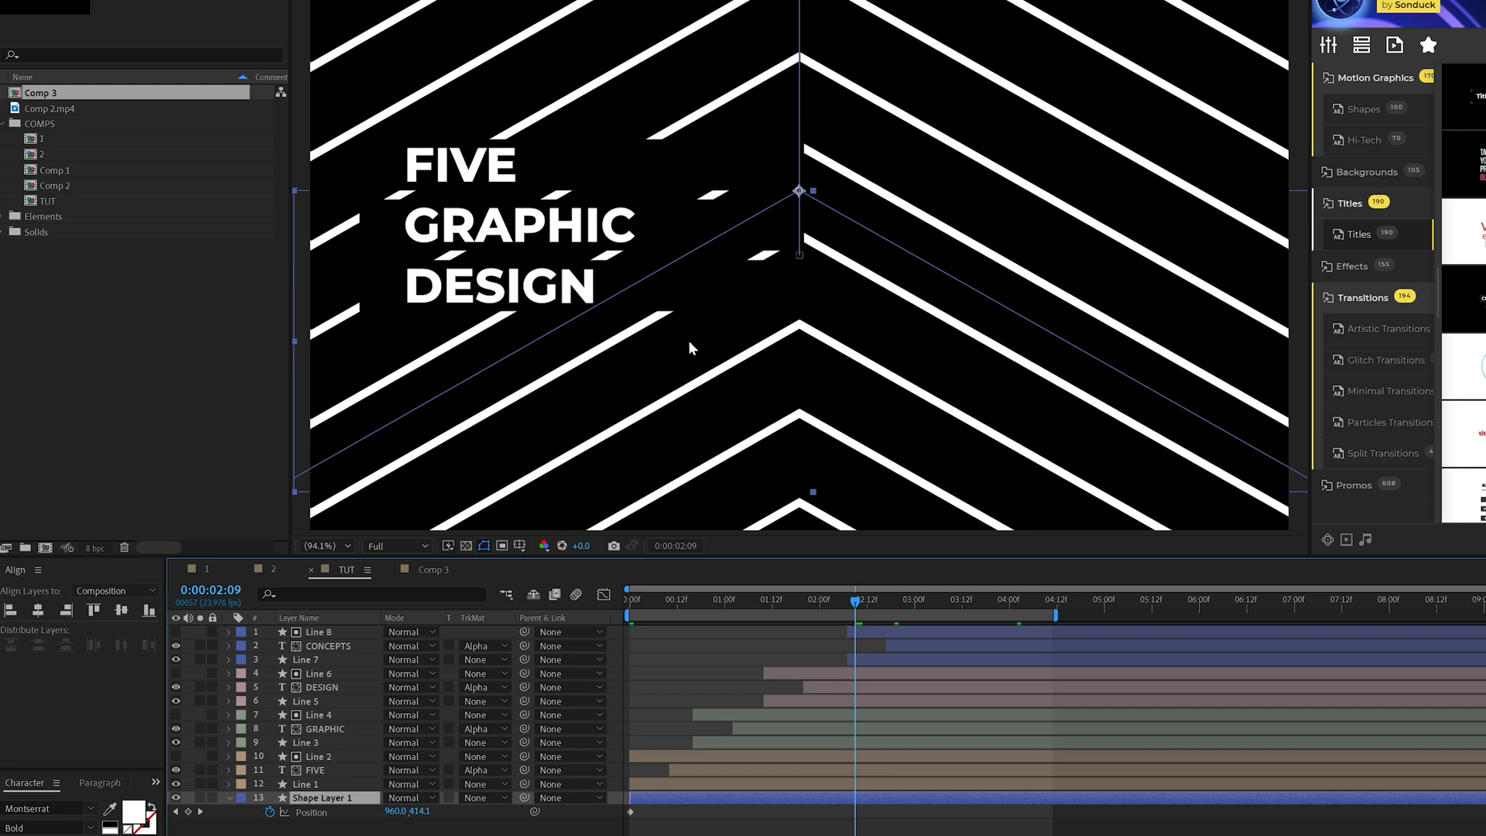
left_click_drag(920, 601, 990, 605)
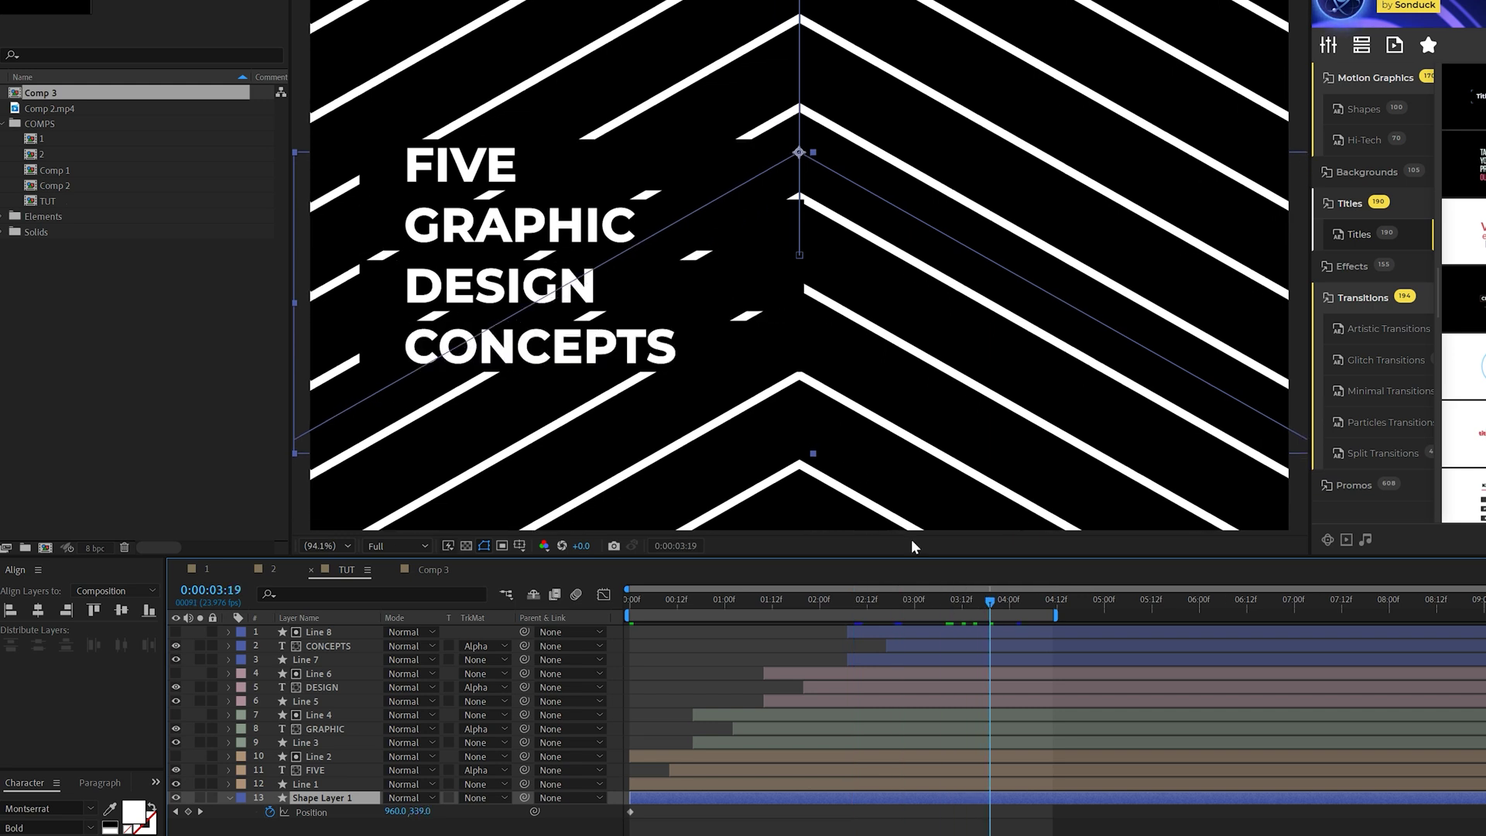
key("ctrl+shift+a")
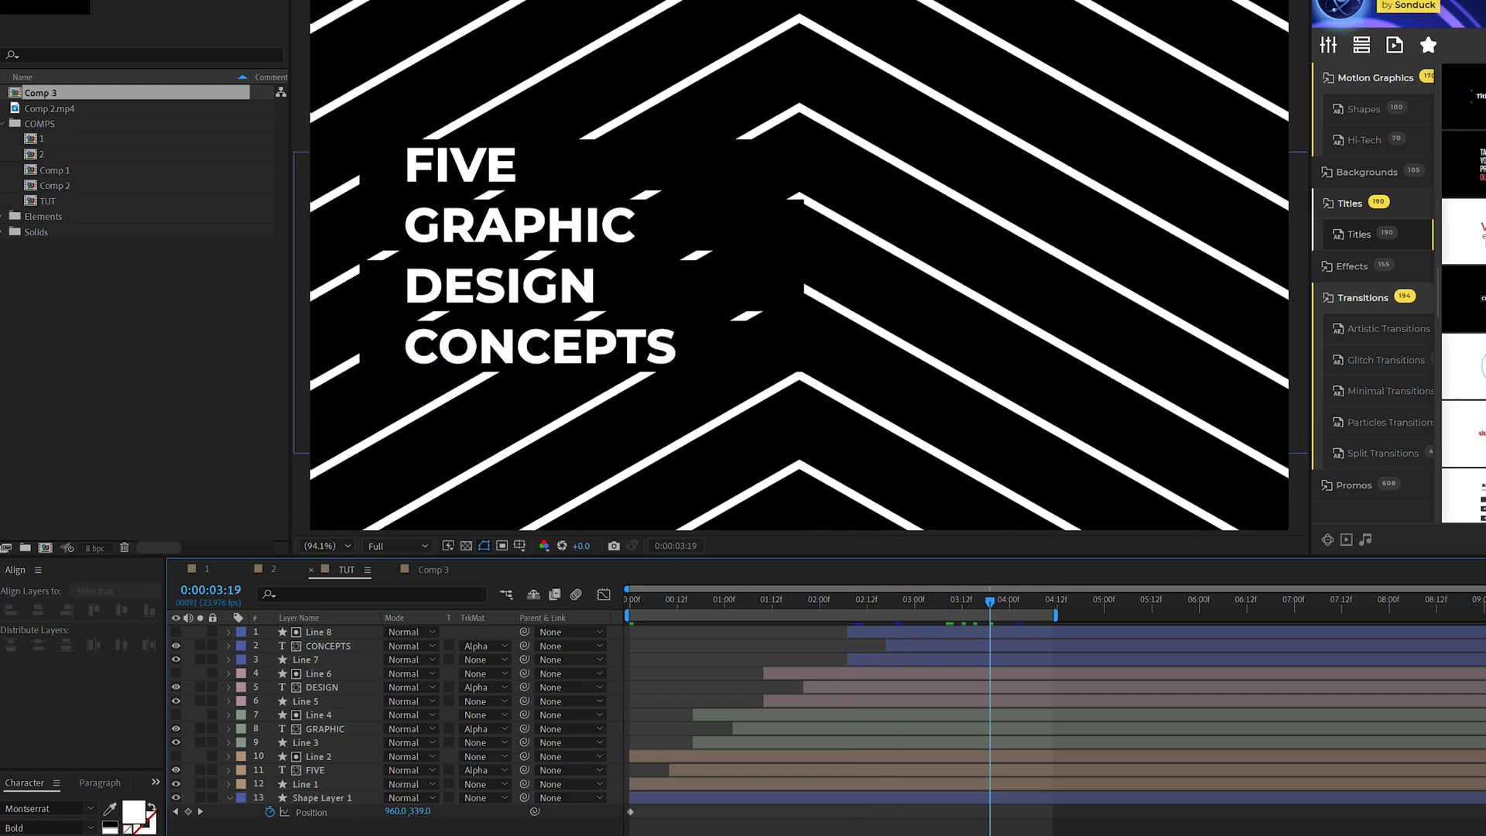
Step: Create a black solid layer and move it below Shape Layer 1
left_click(116, 0)
mouse_move(155, 6)
left_click(403, 0)
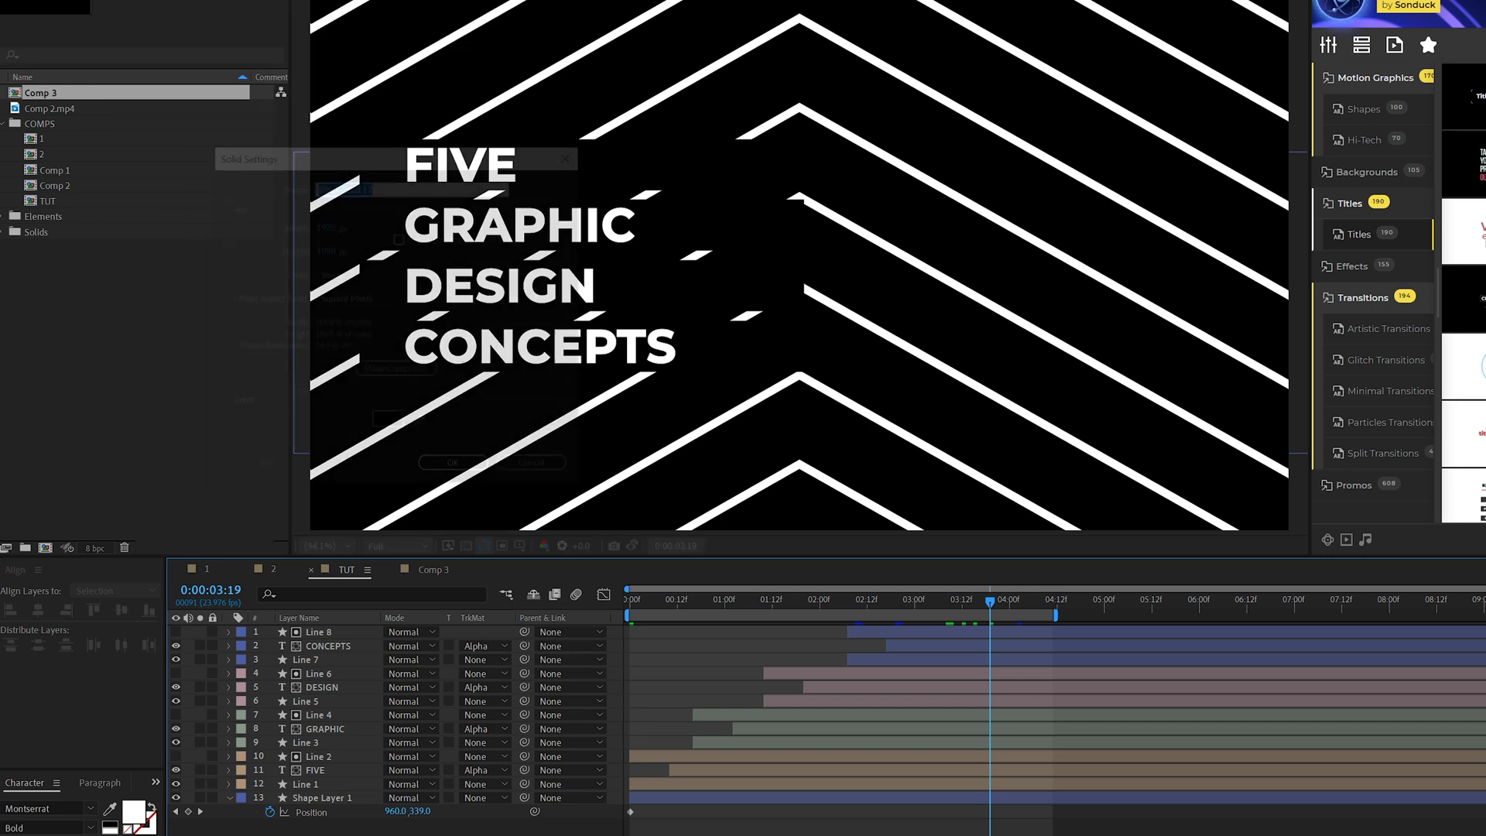
left_click(473, 474)
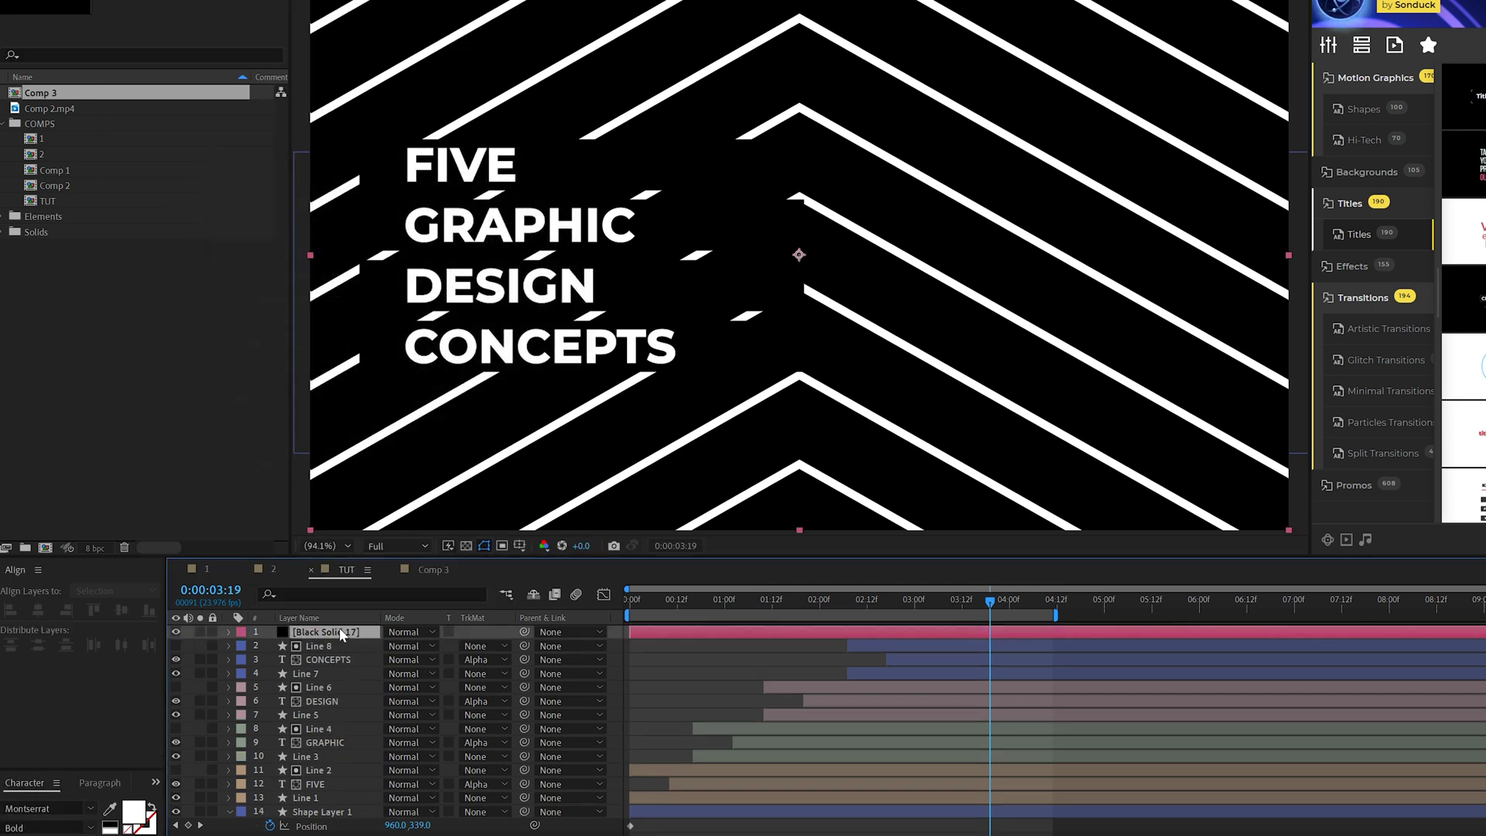
mouse_move(339, 630)
left_mouse_down()
mouse_move(302, 739)
mouse_move(312, 796)
left_mouse_up()
left_click(312, 796)
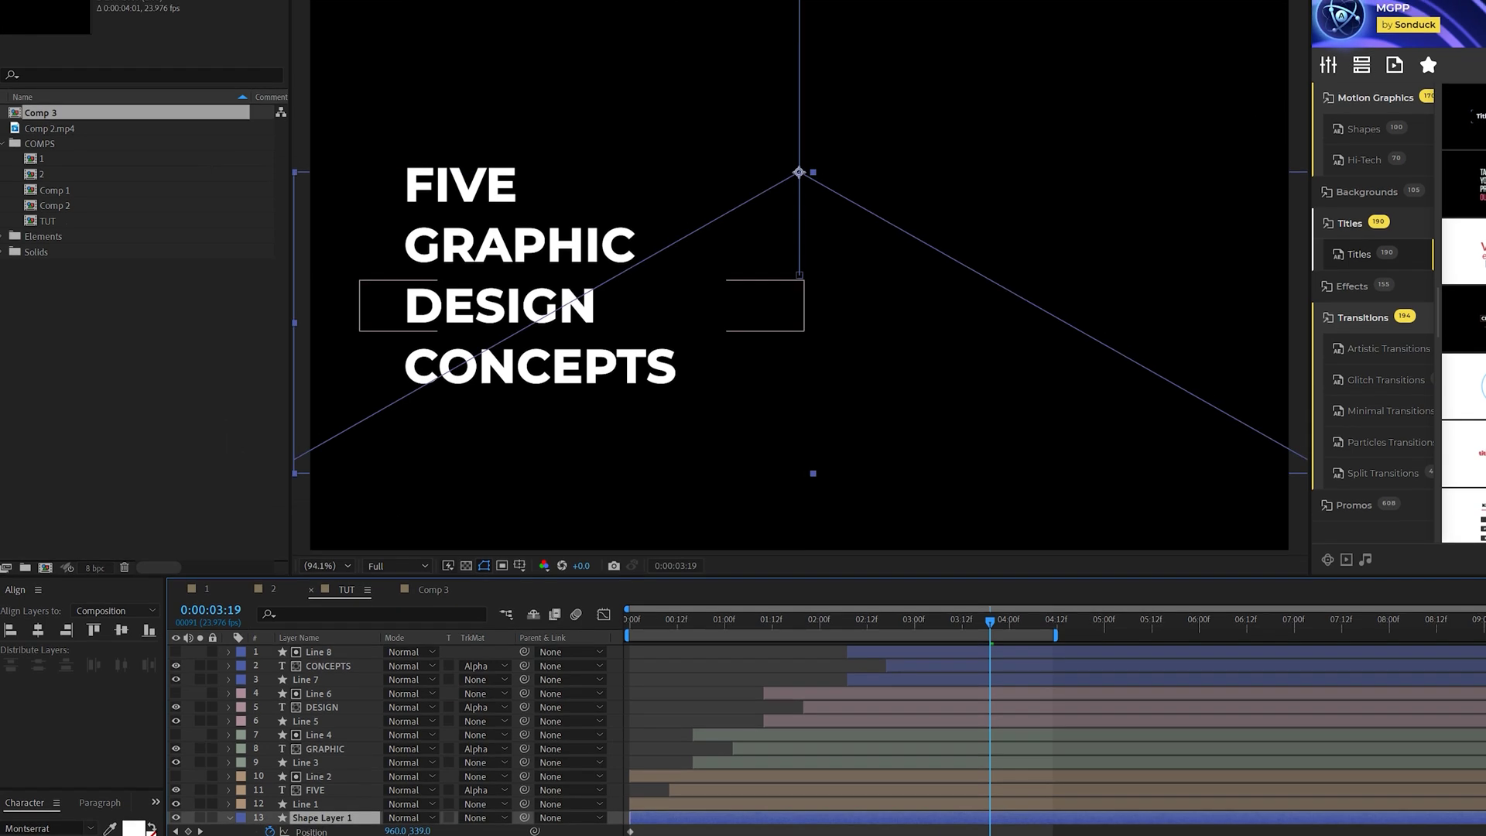
Step: Make the chevron stroke FFFFFF and thicker, and extend the work area to about 6:12
left_click(686, 0)
type("FFFFFF")
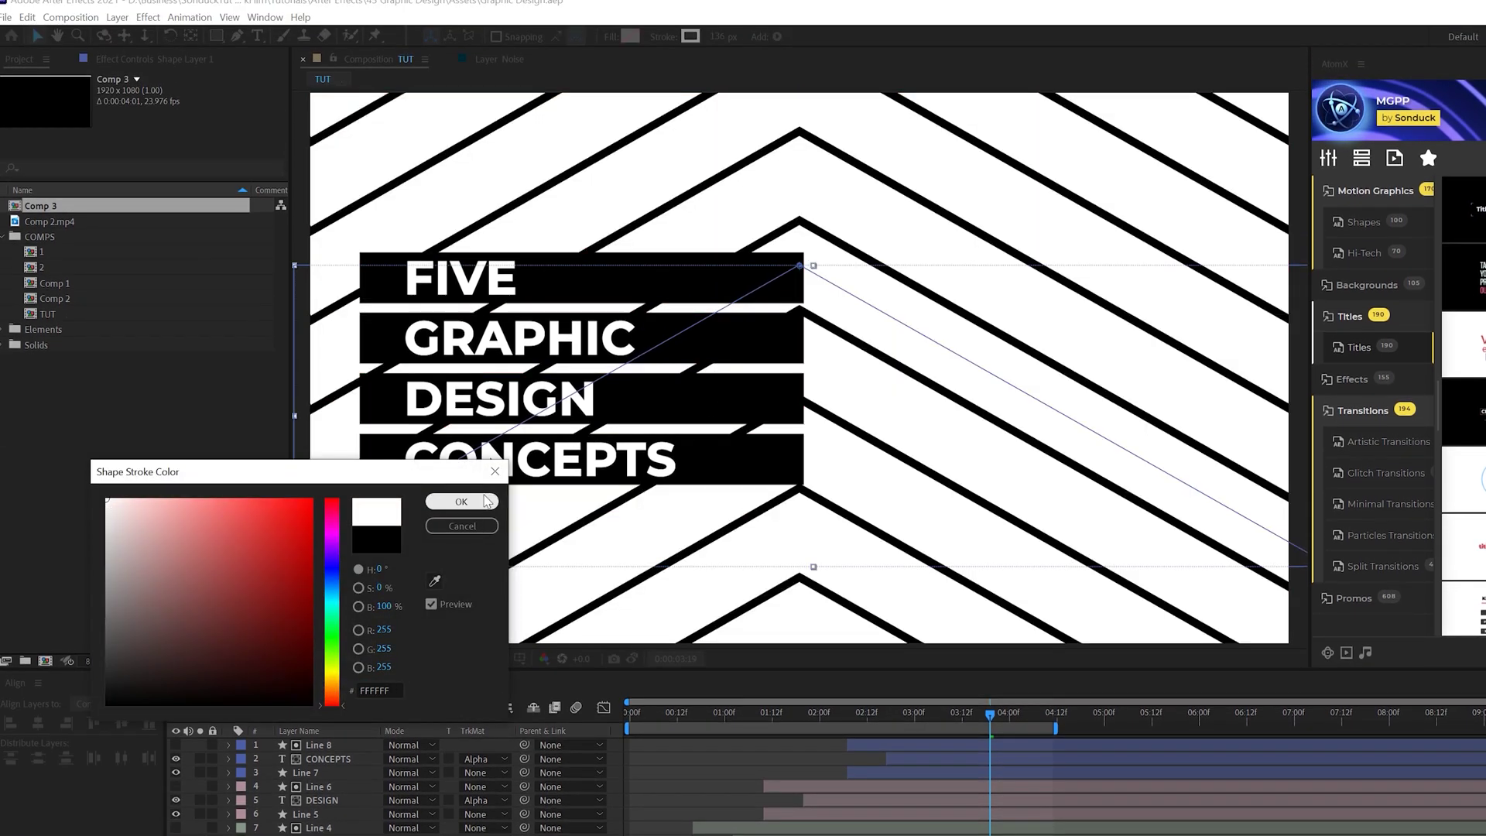
left_click(459, 503)
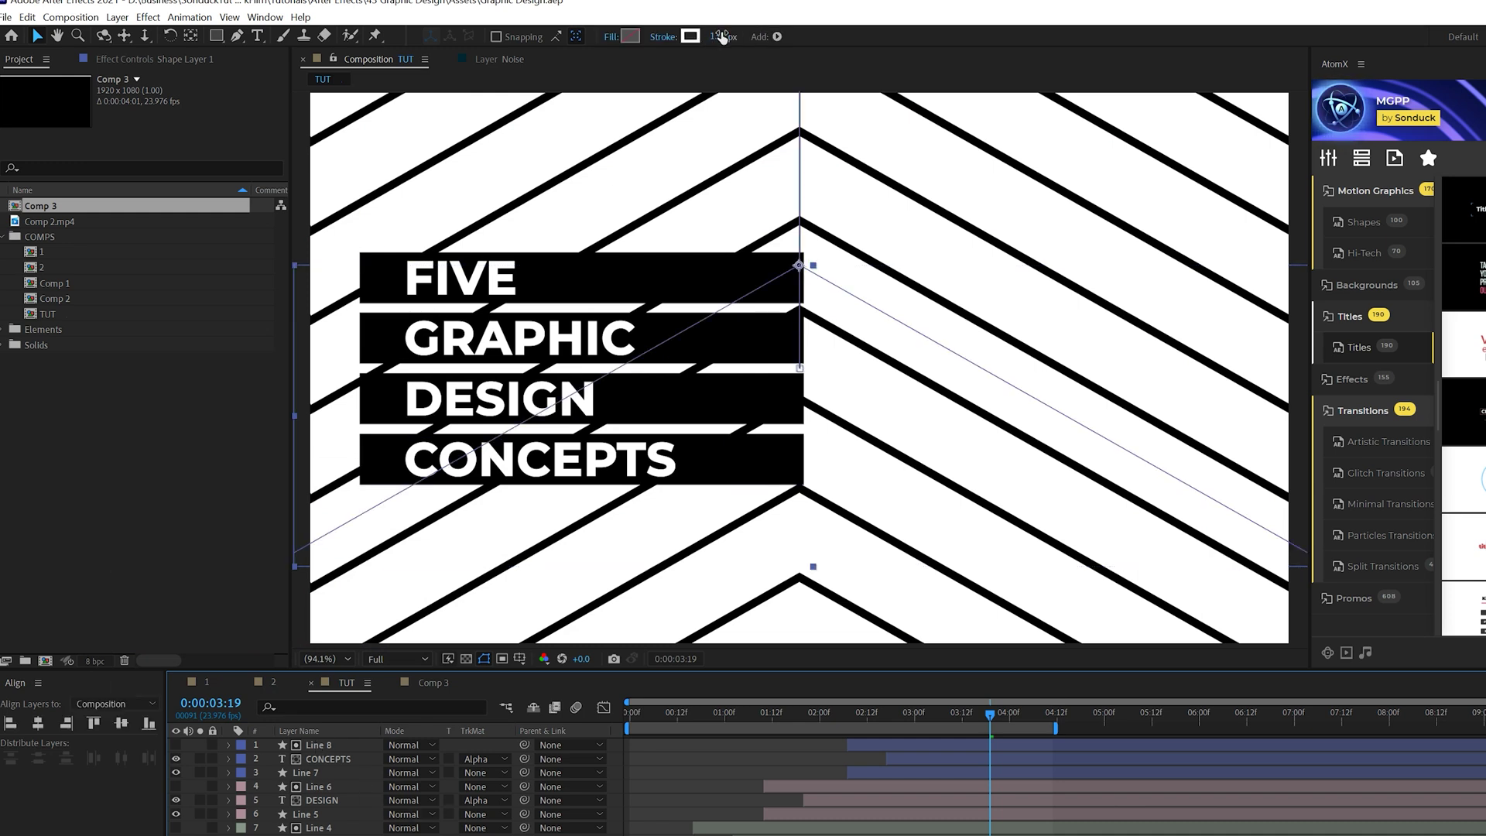
mouse_move(722, 38)
left_mouse_down()
mouse_move(770, 37)
mouse_move(712, 36)
left_mouse_up()
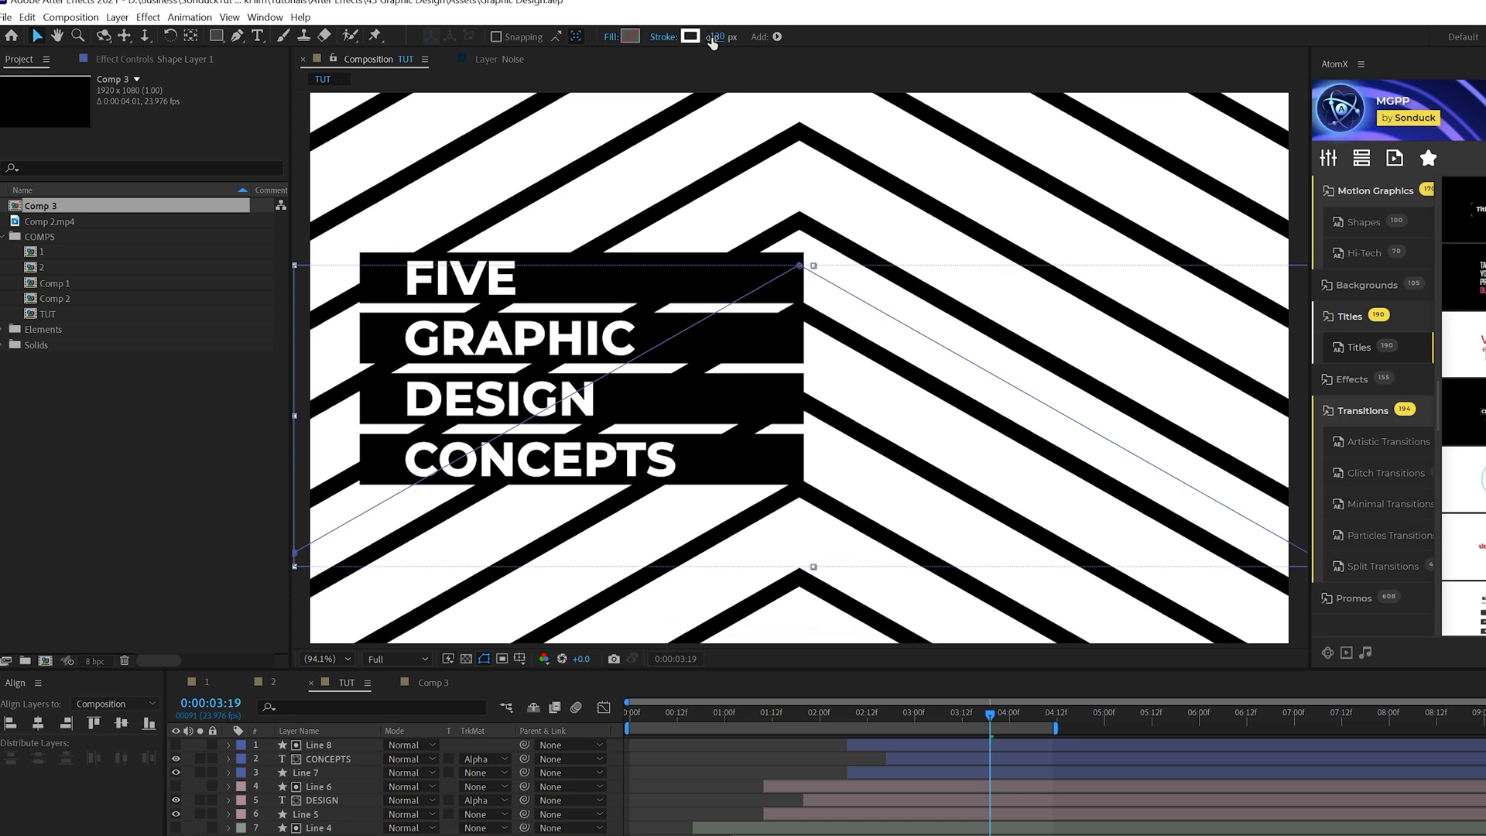
left_click_drag(1055, 727, 1248, 741)
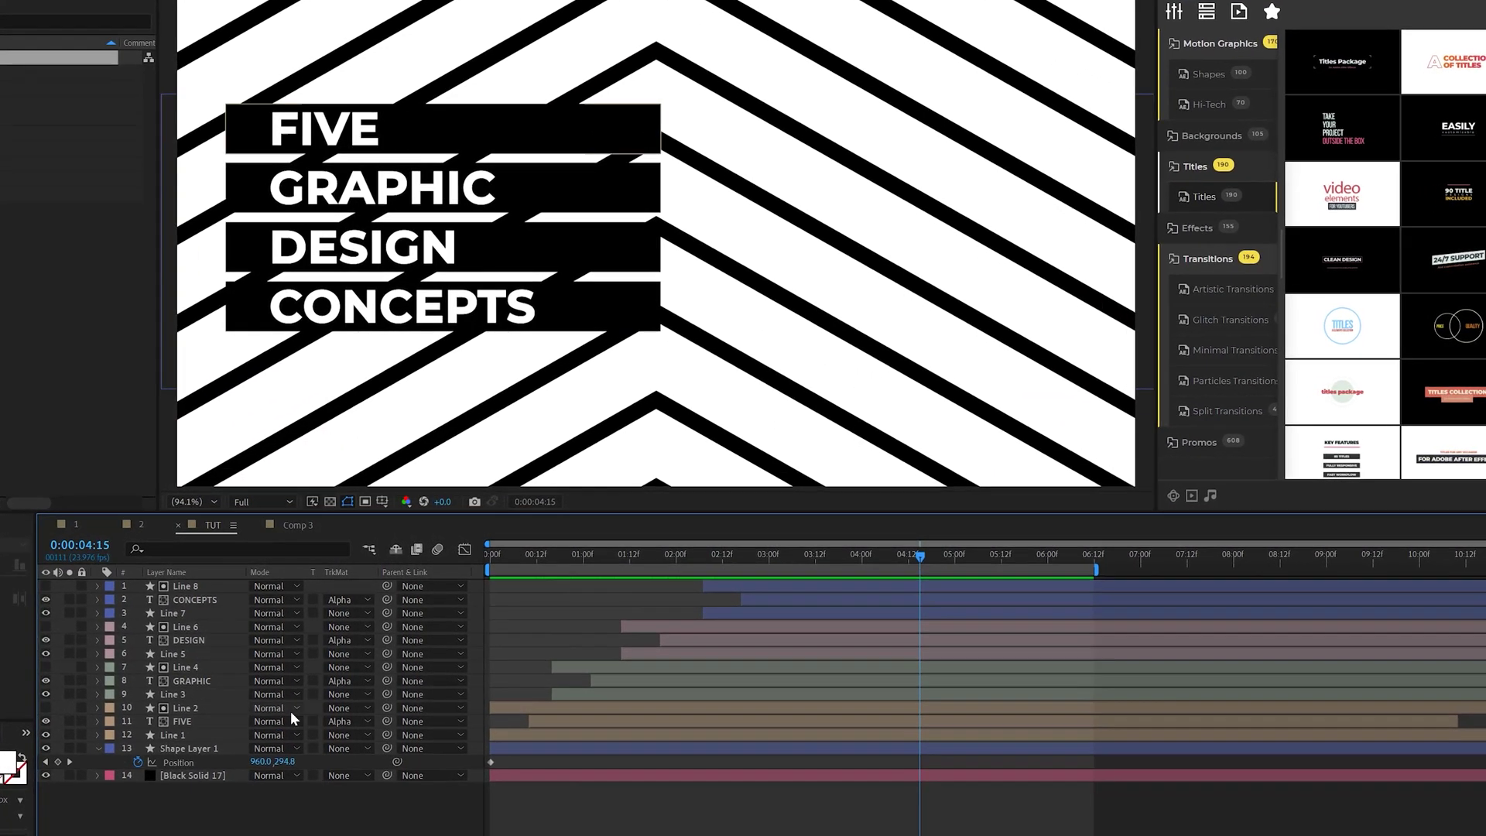
left_click(179, 772)
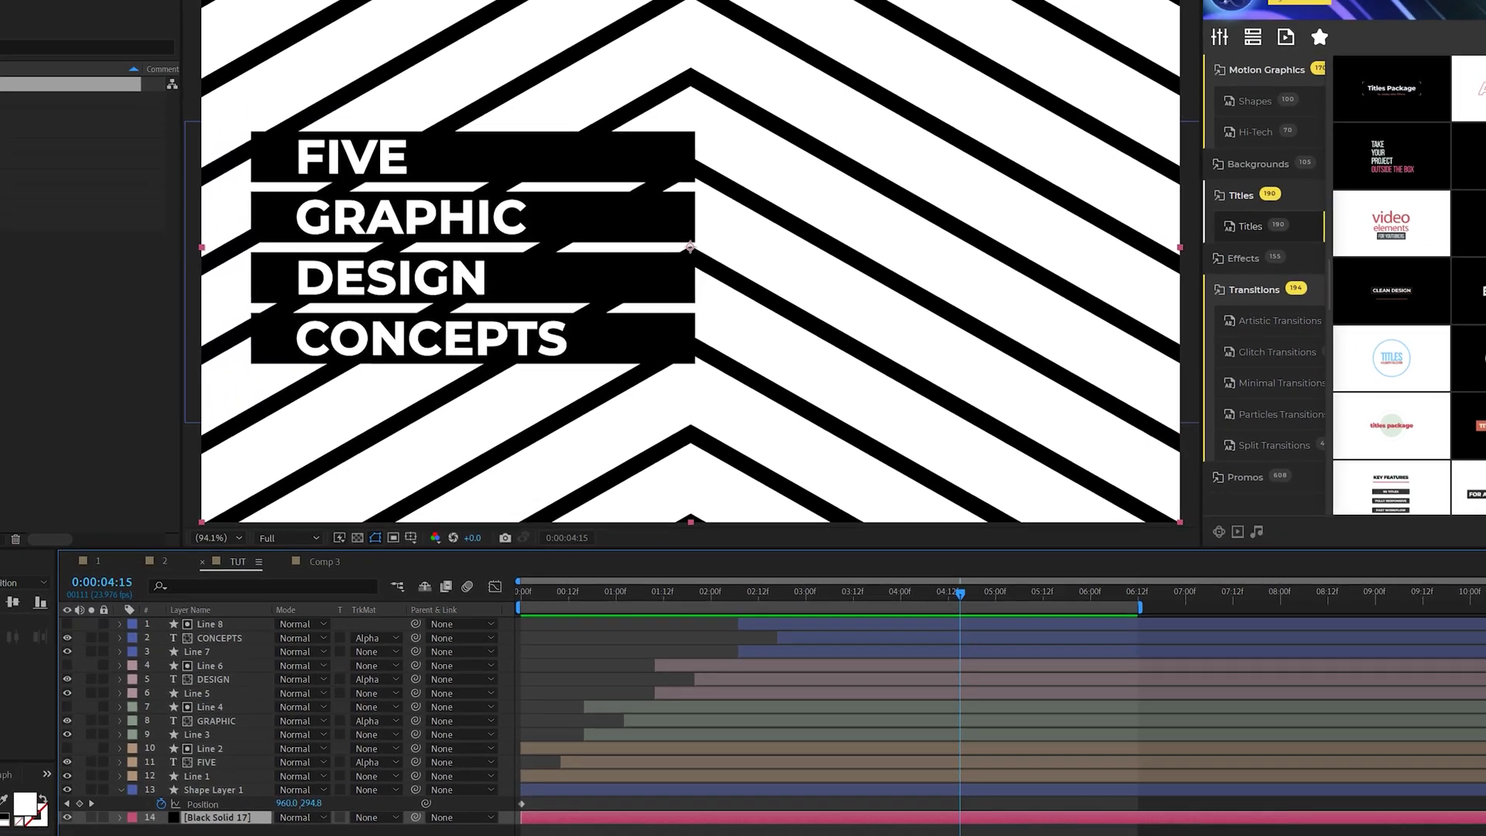
Step: Apply a radial Gradient Ramp to Black Solid 17, starting at centre with dark grey 3C3C3C end colour
left_click(12, 0)
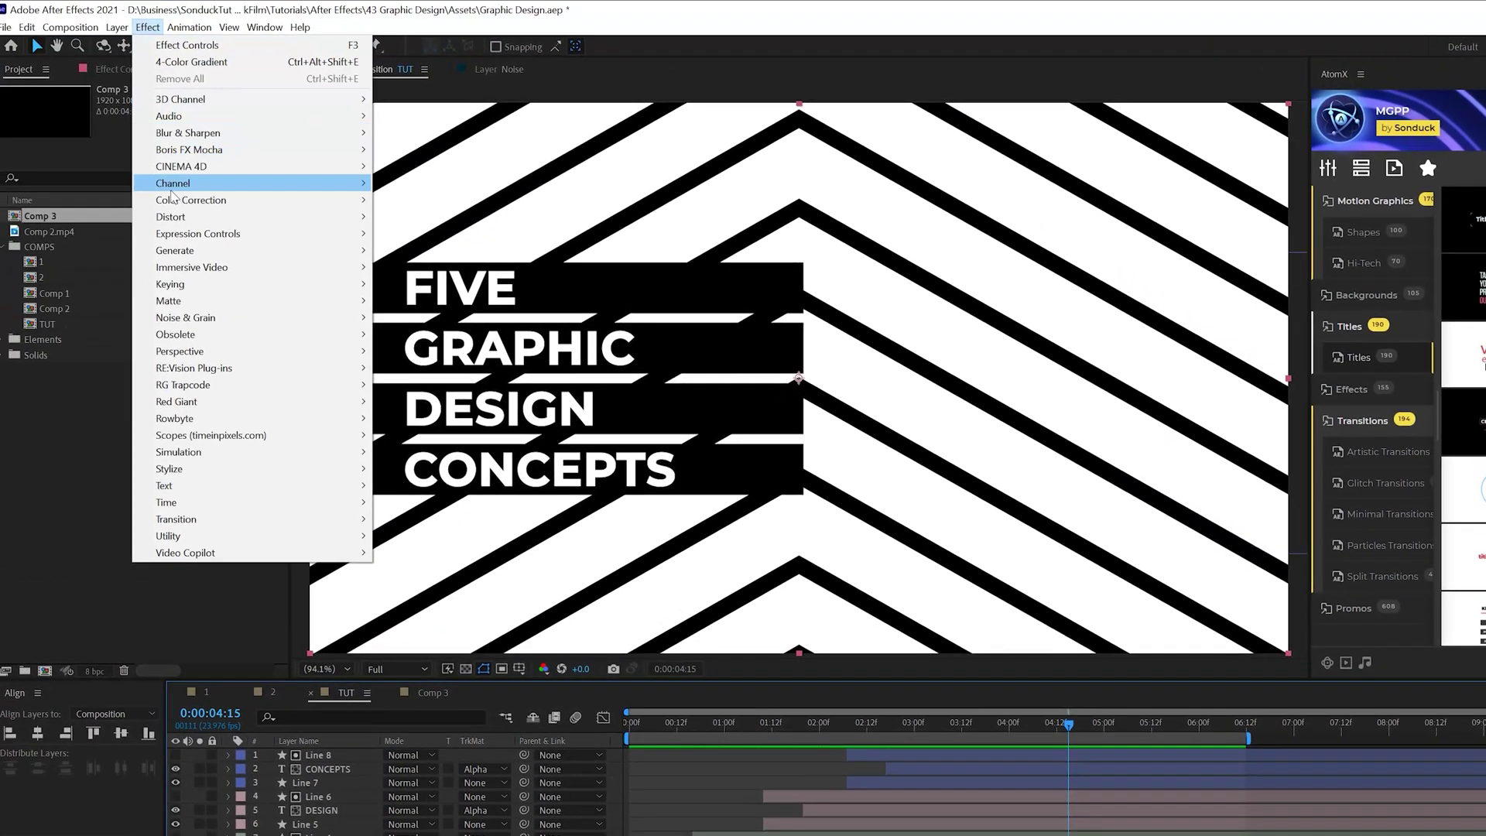
mouse_move(180, 251)
left_click(428, 537)
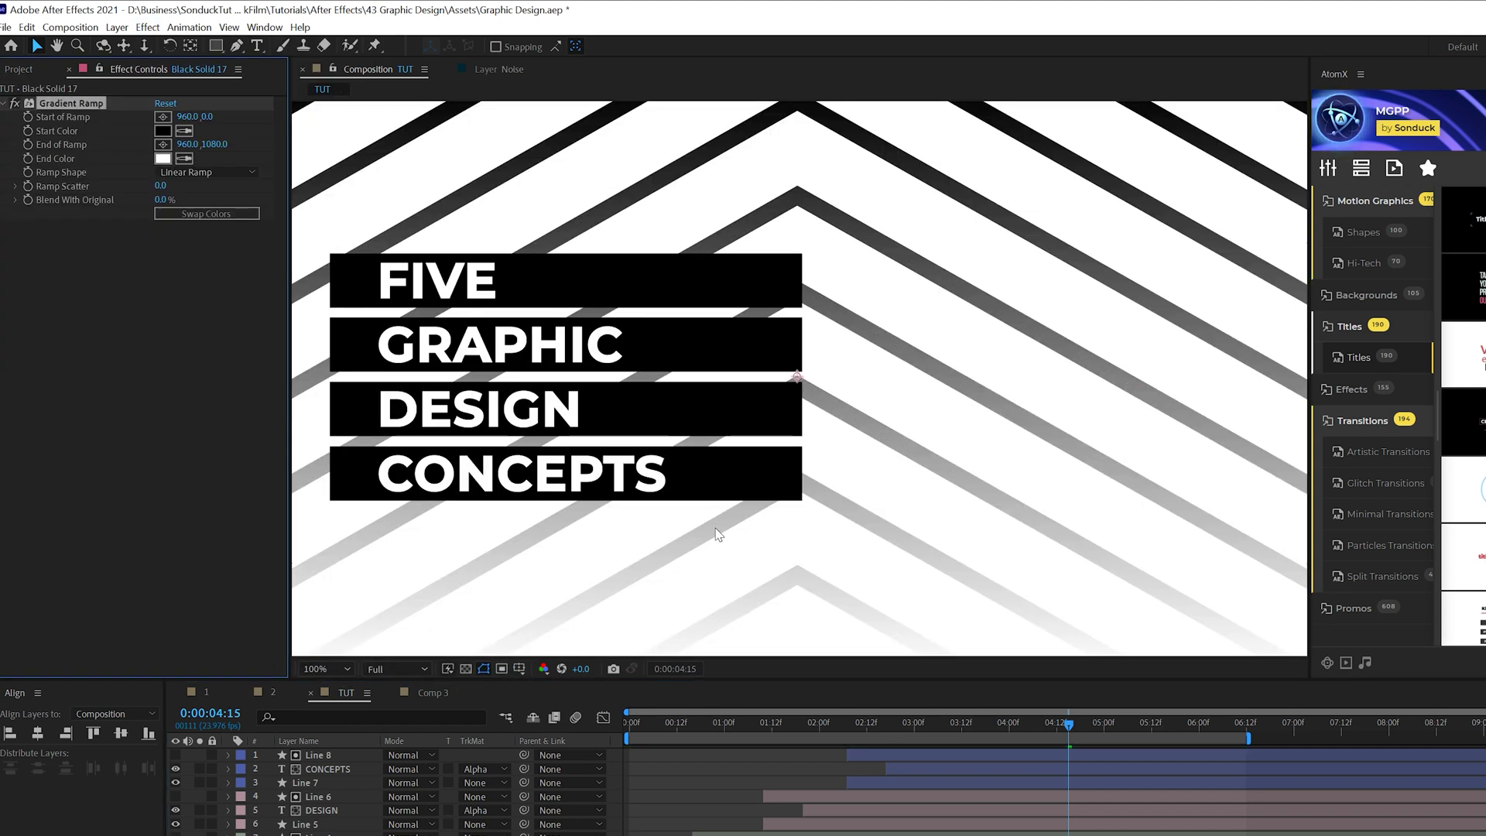
key("comma")
key("comma")
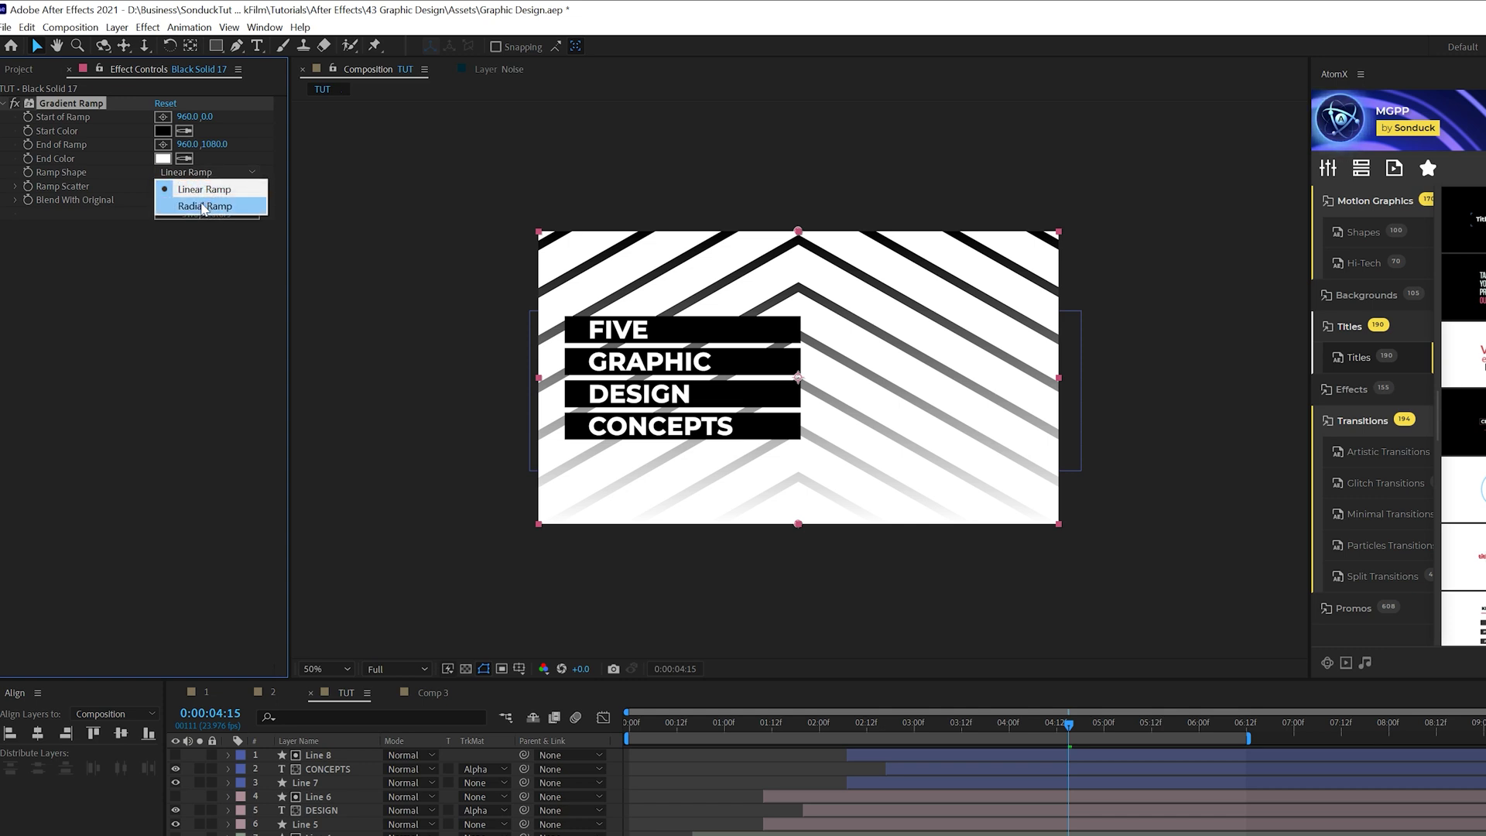
left_click(204, 207)
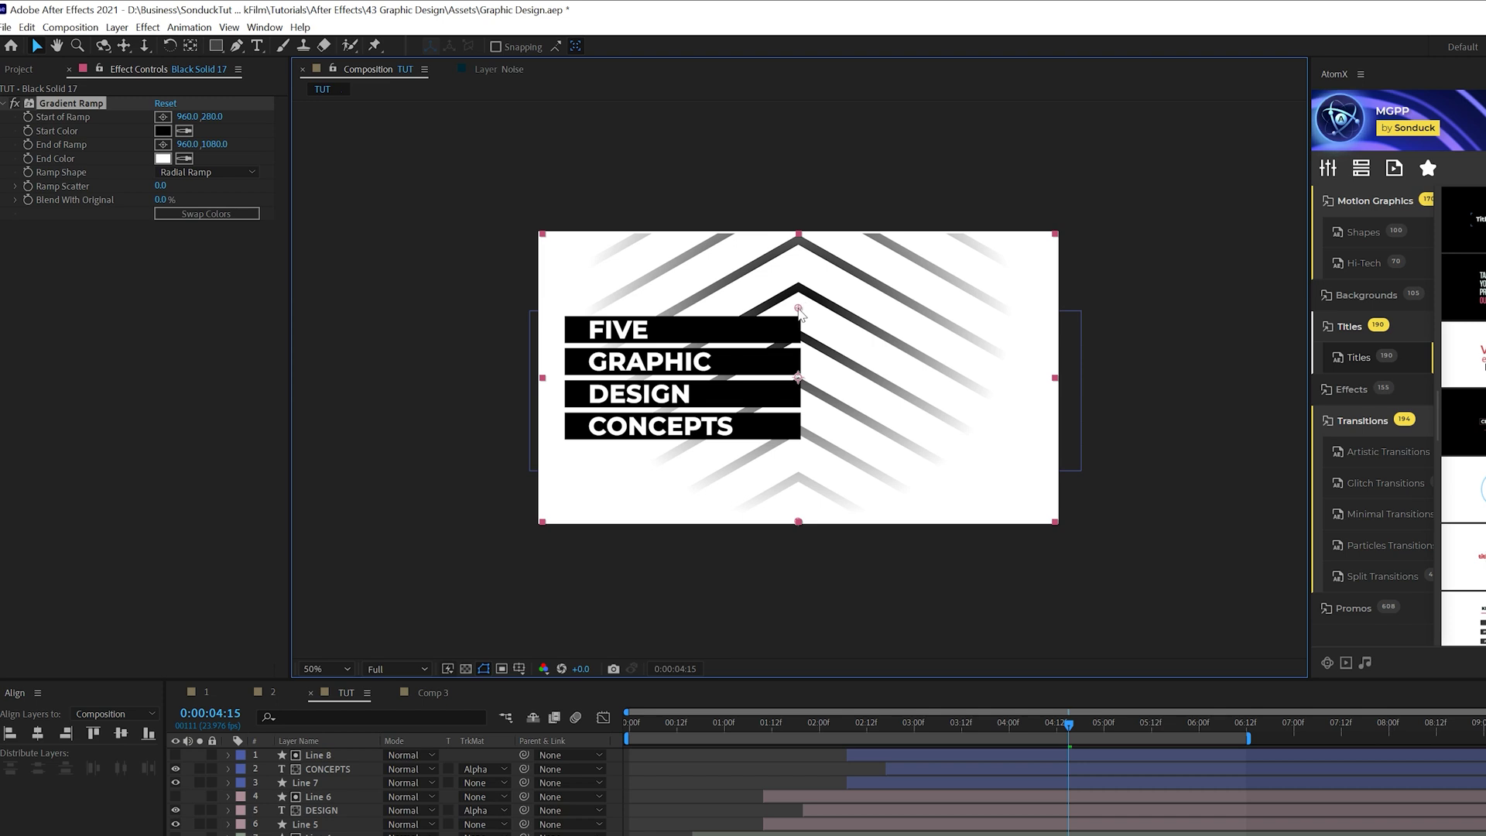
left_click_drag(799, 309, 806, 376)
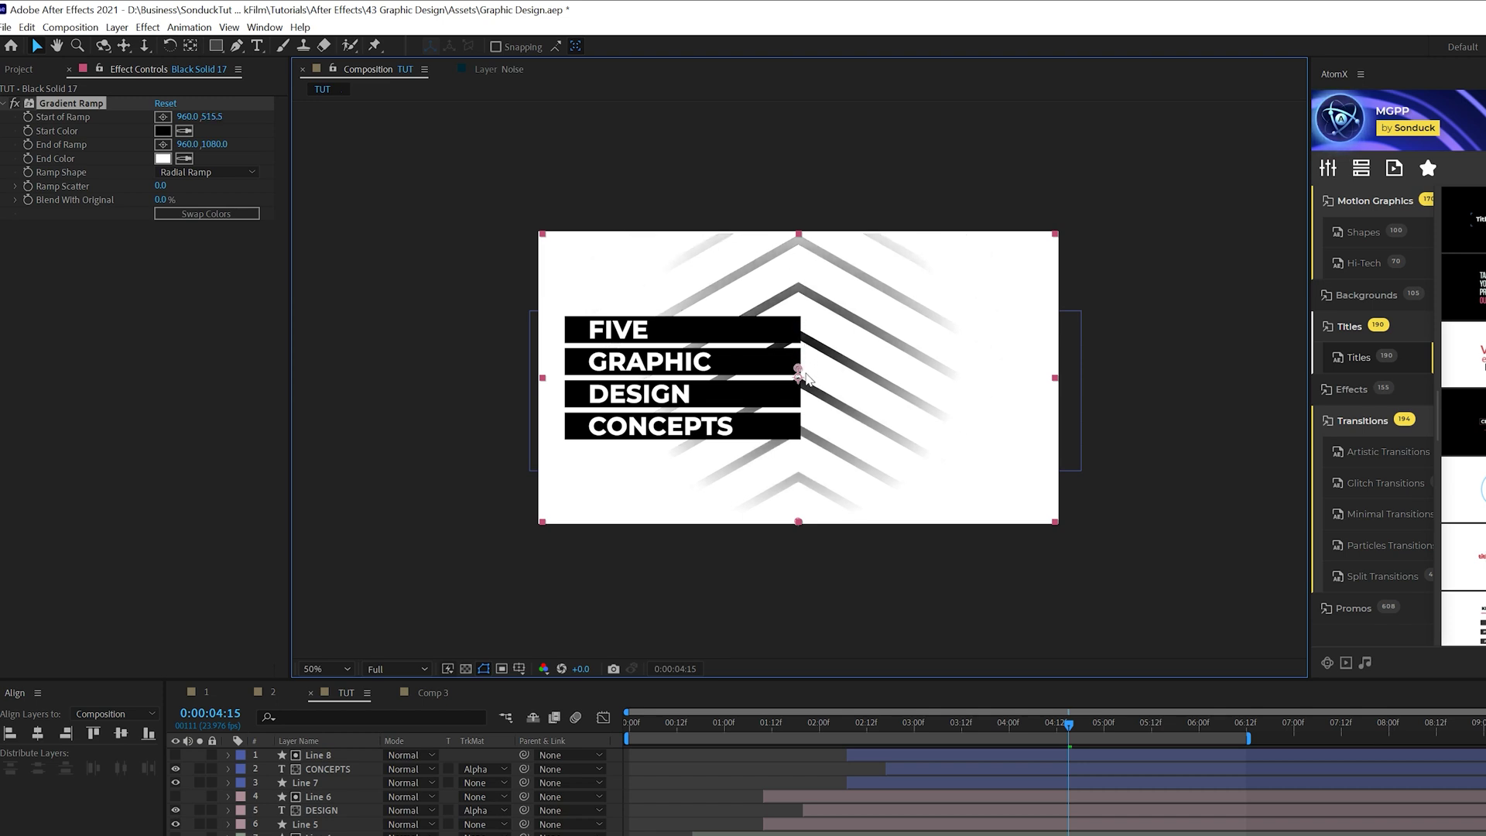
left_click(162, 158)
left_click_drag(166, 674, 81, 674)
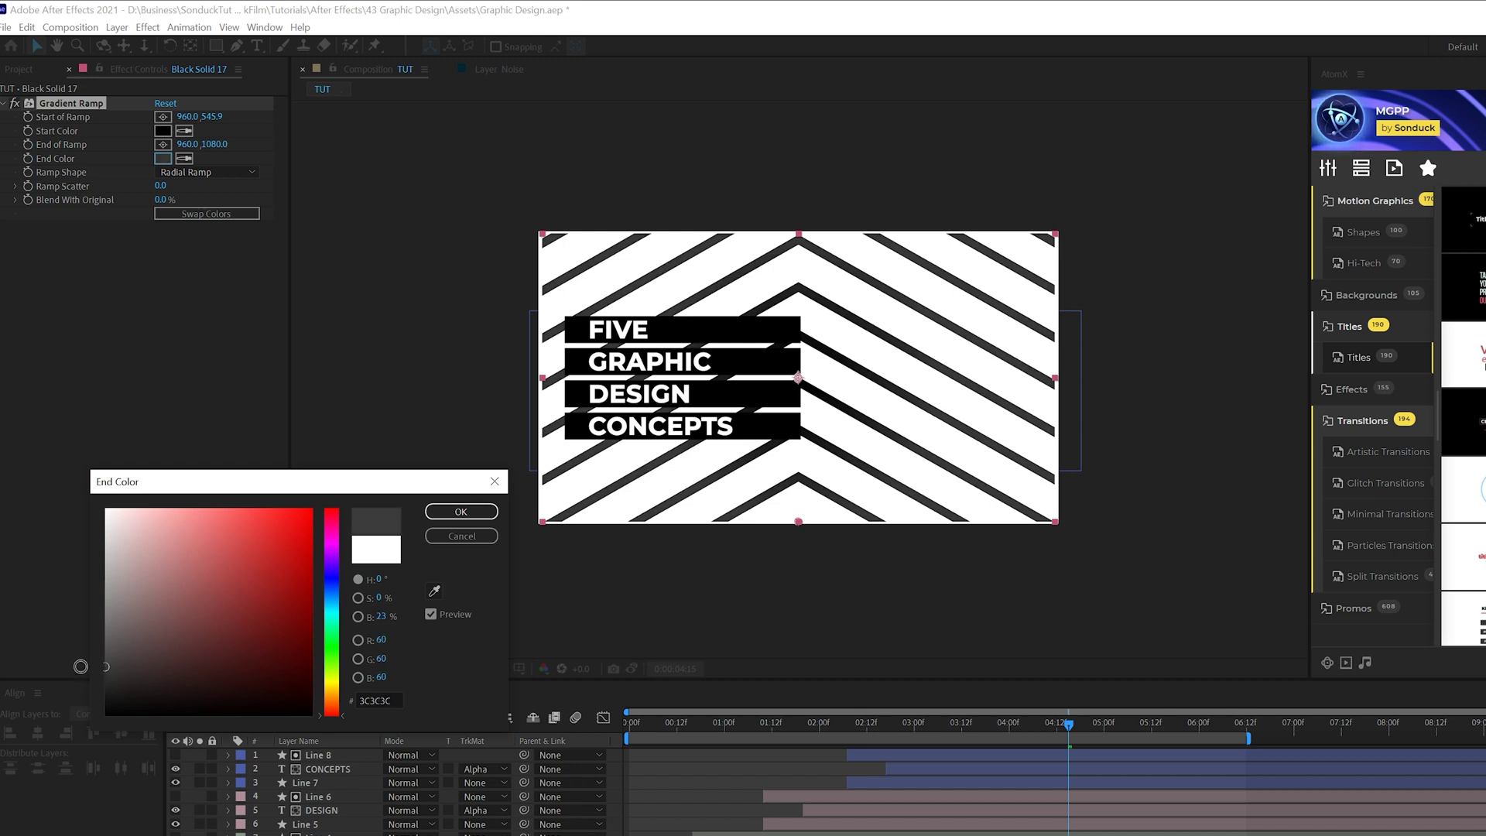
left_click(461, 514)
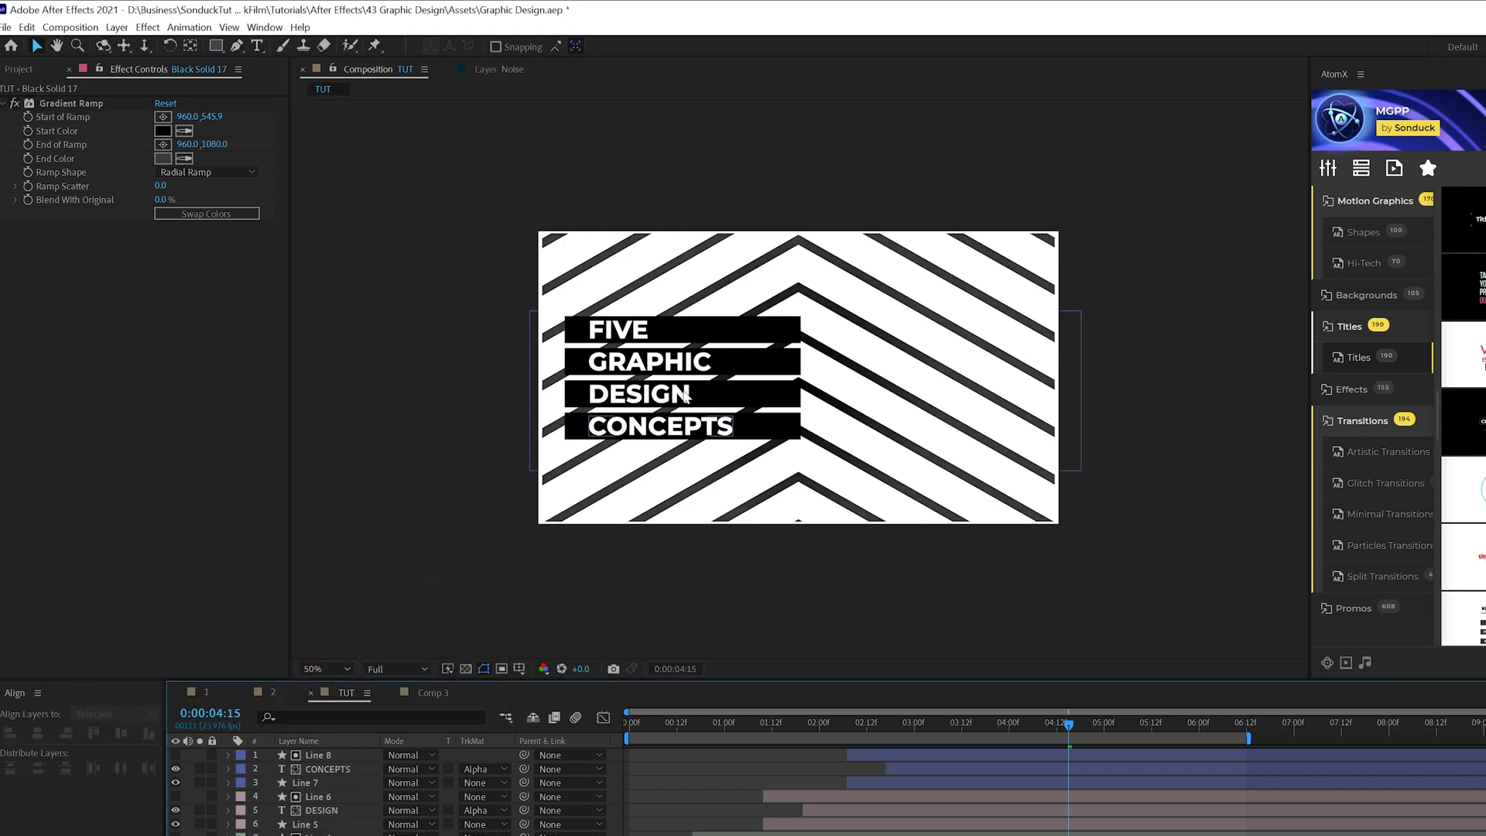
key("slash")
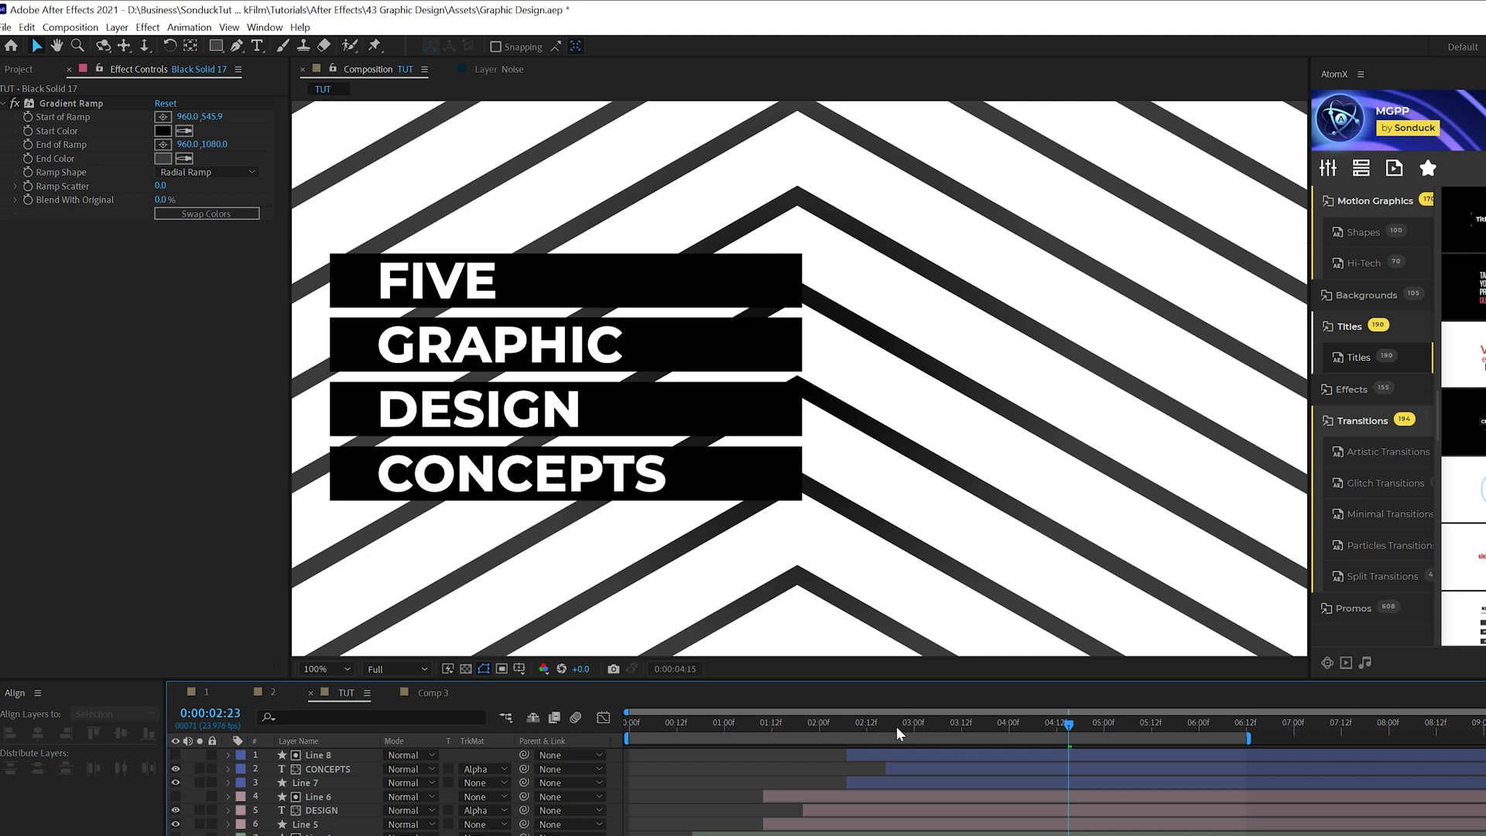